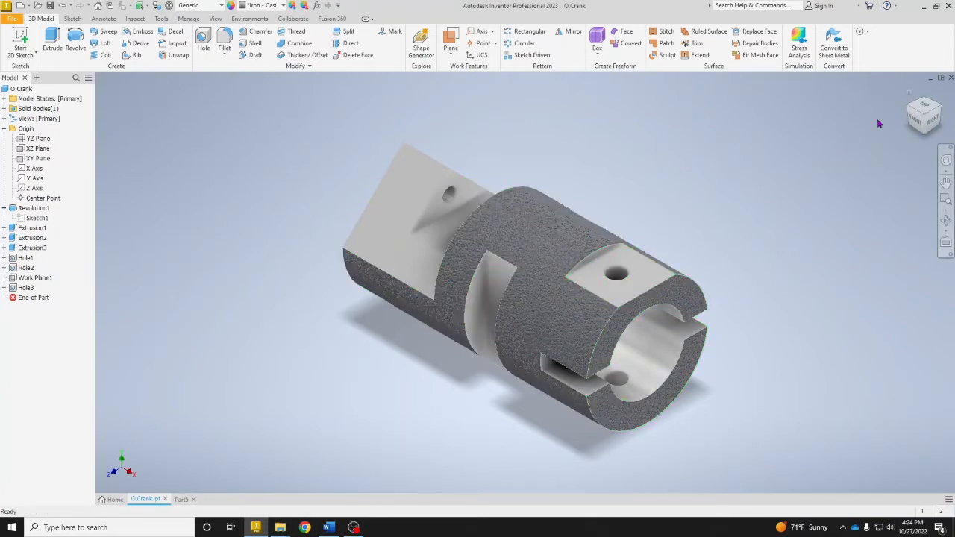
Examine the finished crank model from the front, from the left side and in the home view
click(917, 123)
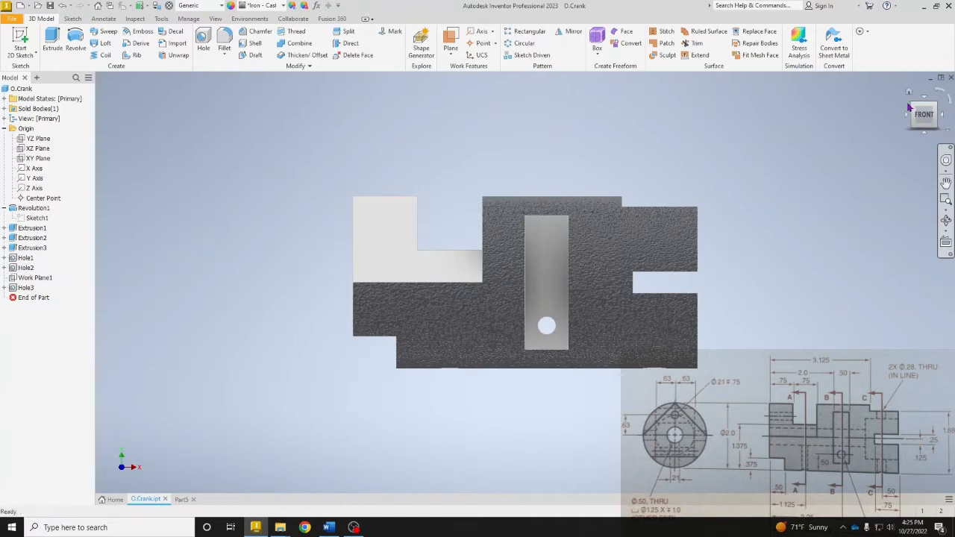
click(909, 117)
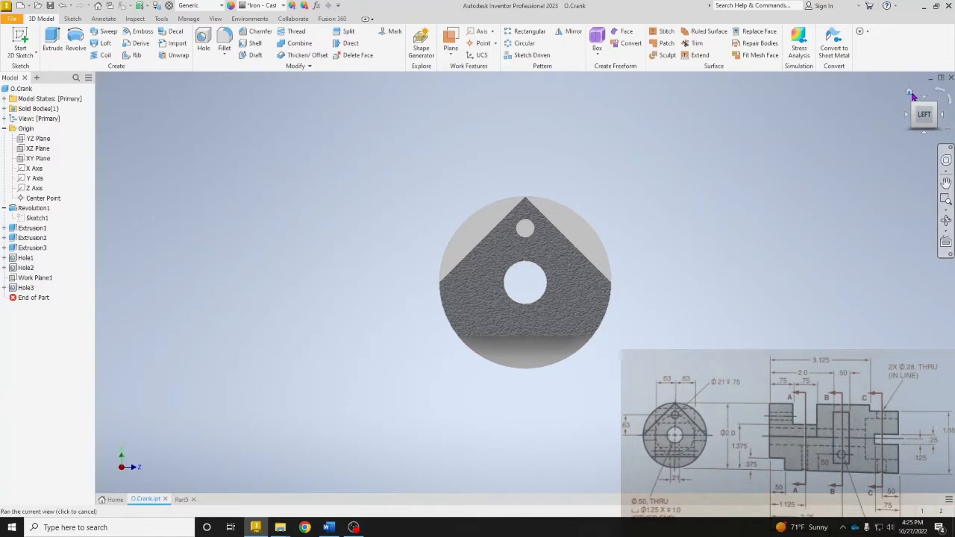
click(910, 94)
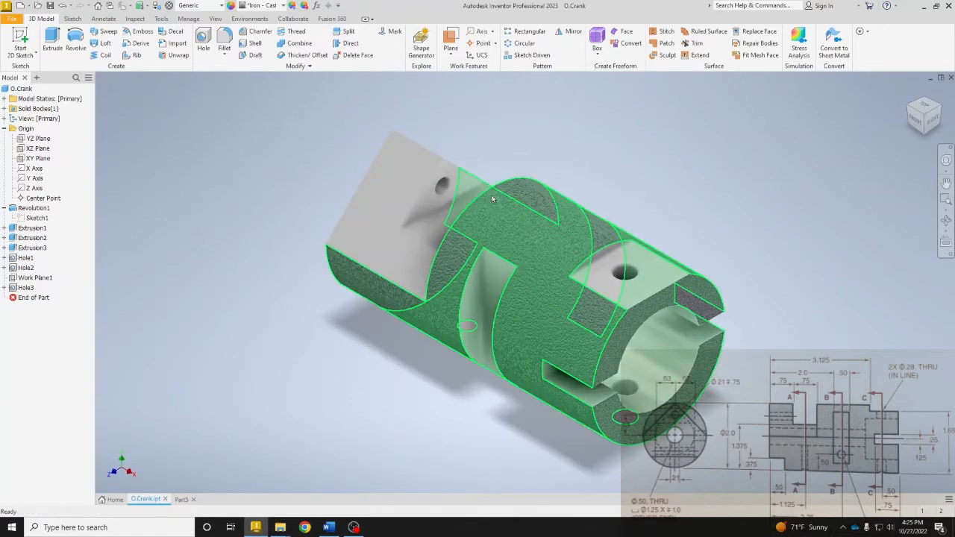
In the blank Part5, sketch a rectangle about 1.85 in wide on the XY plane with its lower edge on the horizontal axis
click(182, 499)
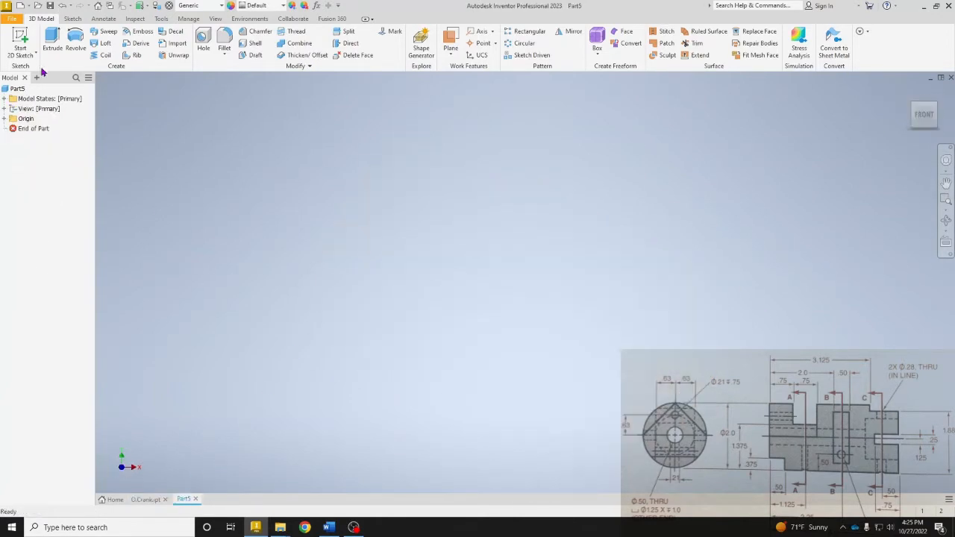
click(20, 41)
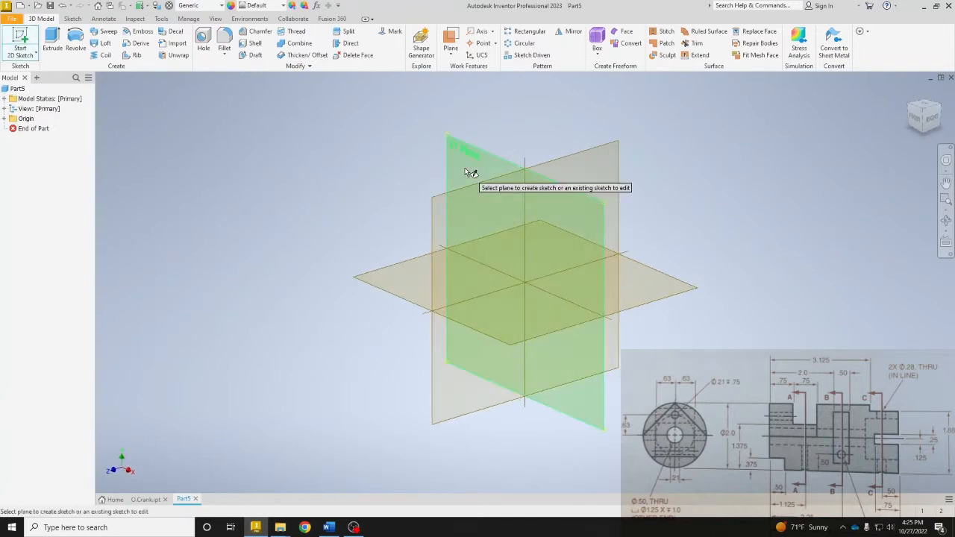
click(458, 156)
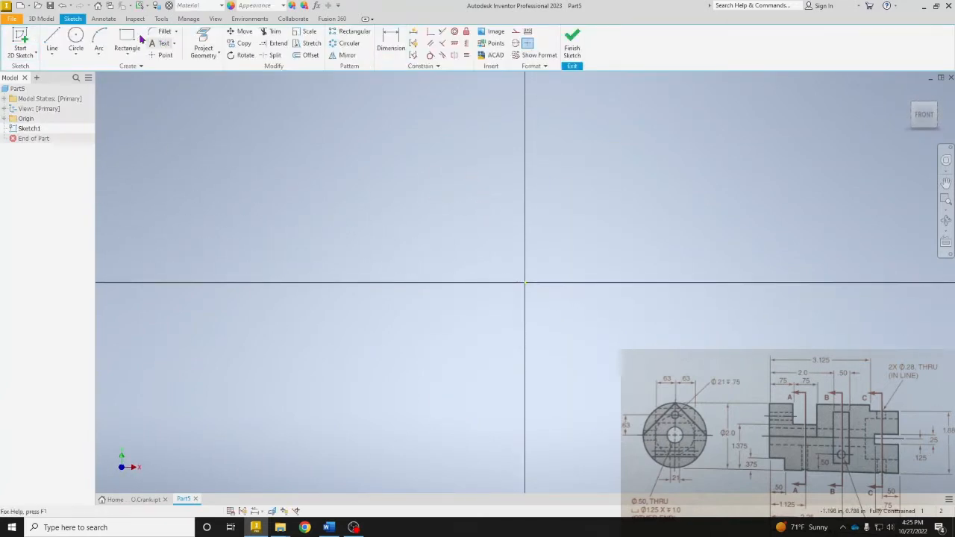
click(127, 45)
click(240, 111)
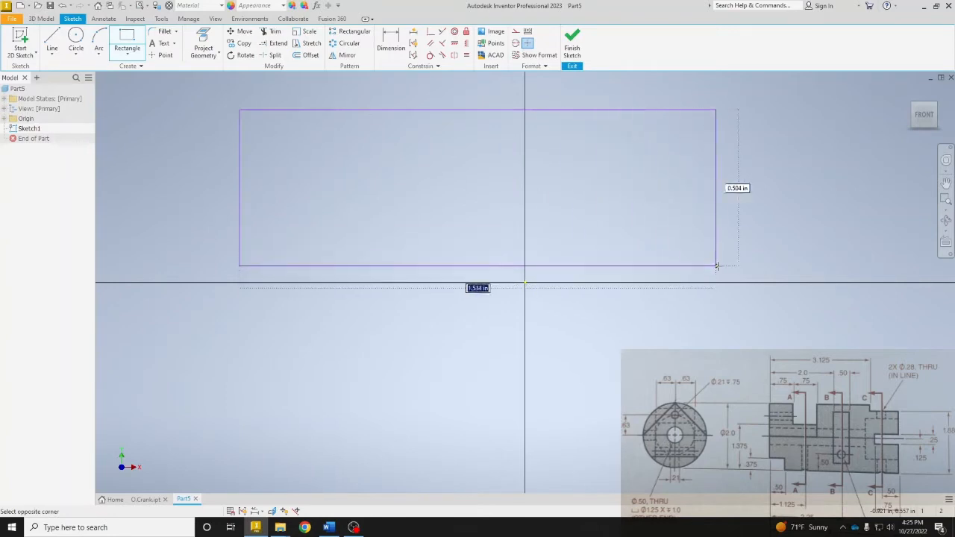
click(813, 282)
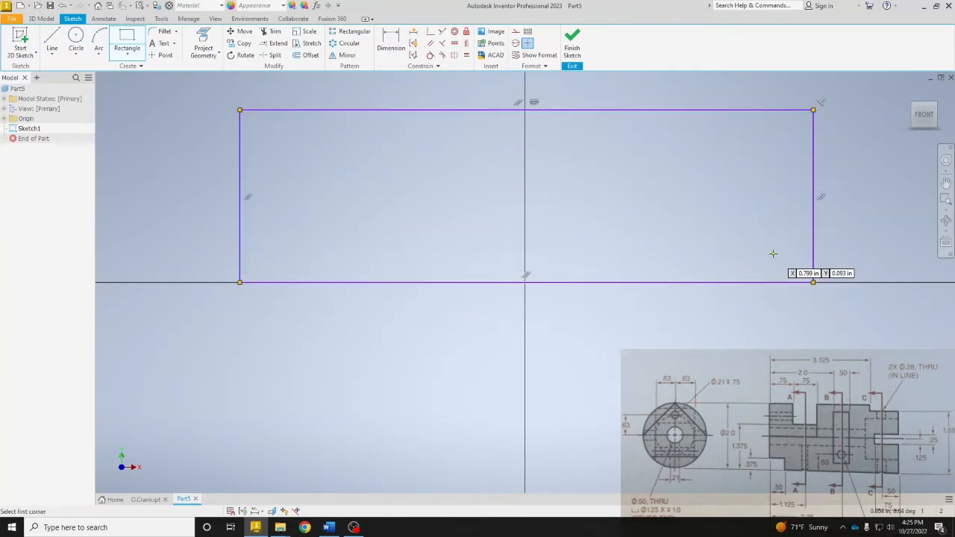
right_click(771, 254)
click(799, 256)
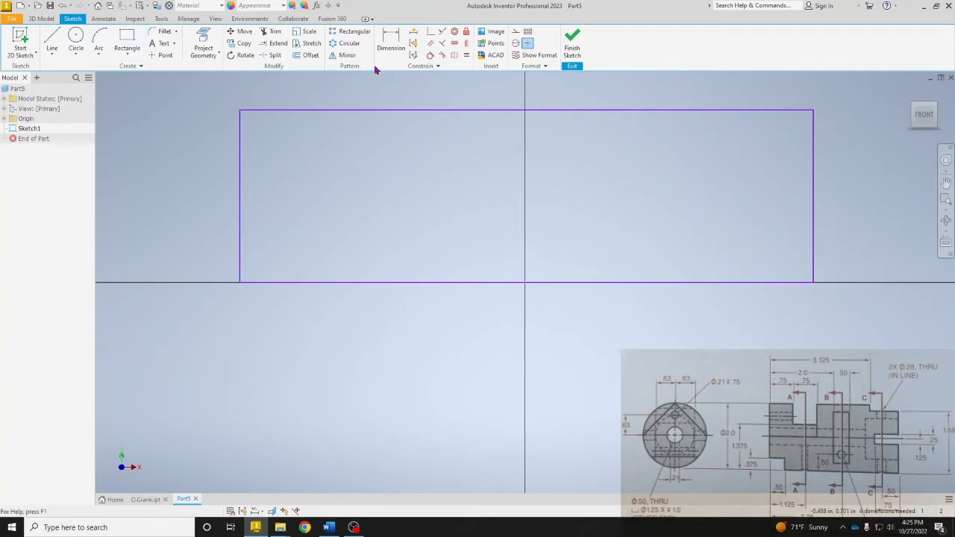
Make the midpoint of the rectangle's lower edge coincident with the sketch origin
click(431, 32)
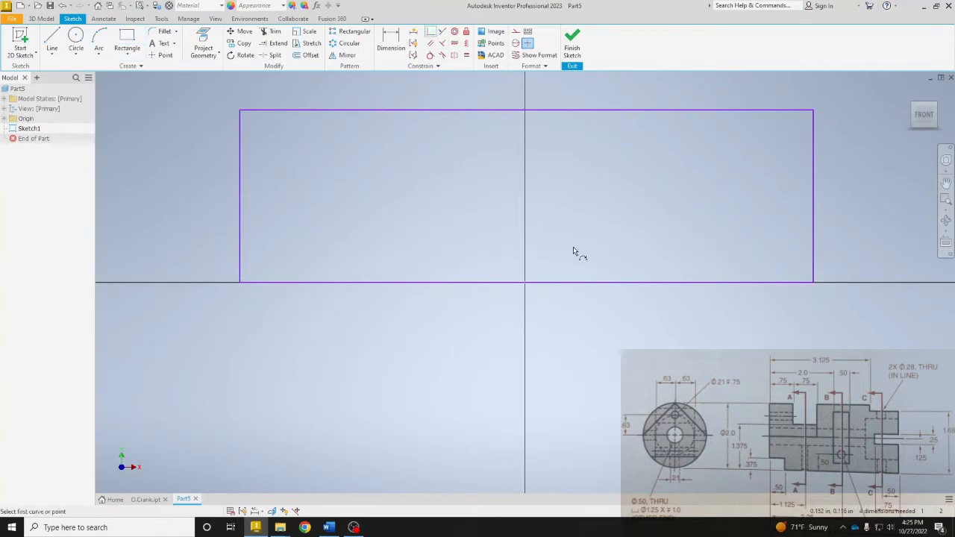
click(528, 284)
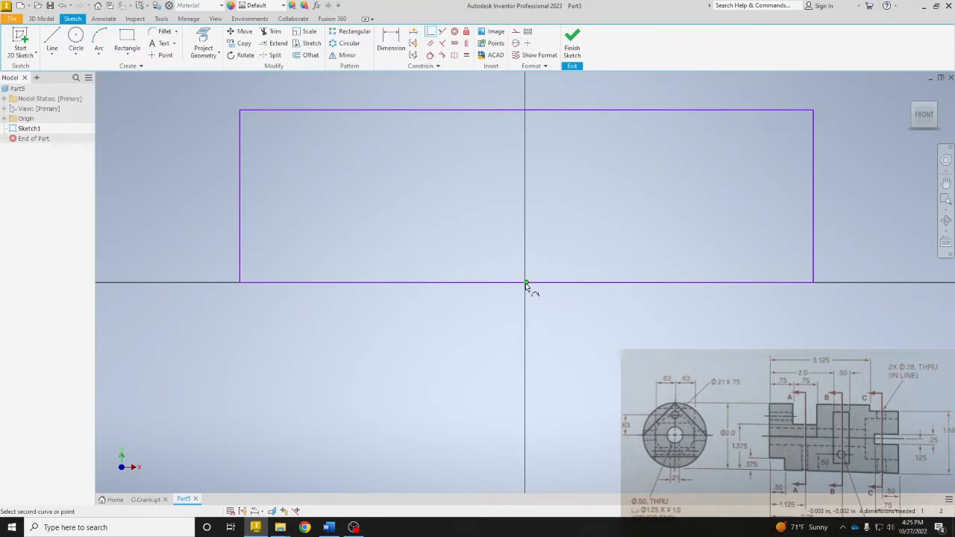
click(530, 282)
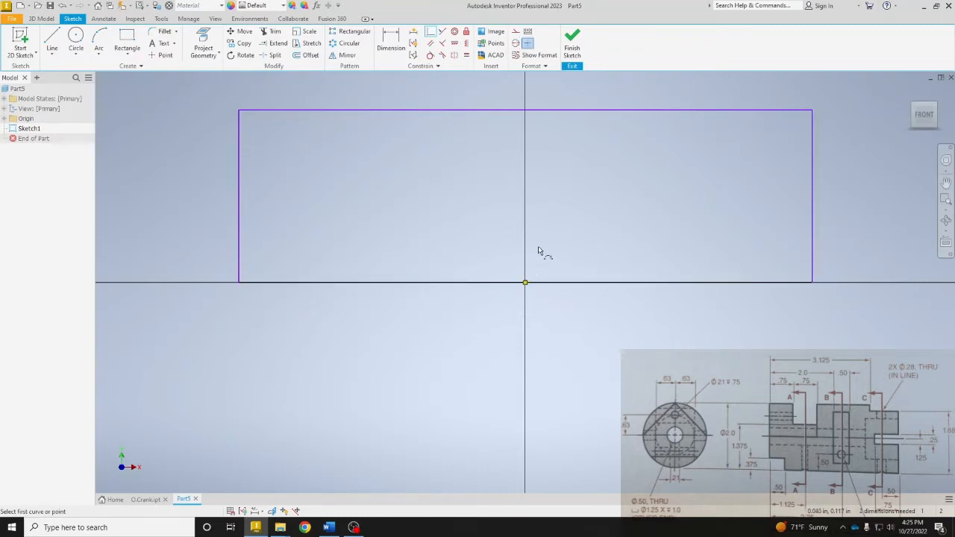
right_click(543, 251)
click(574, 247)
Dimension the rectangle's upper edge to 4 in
key(d)
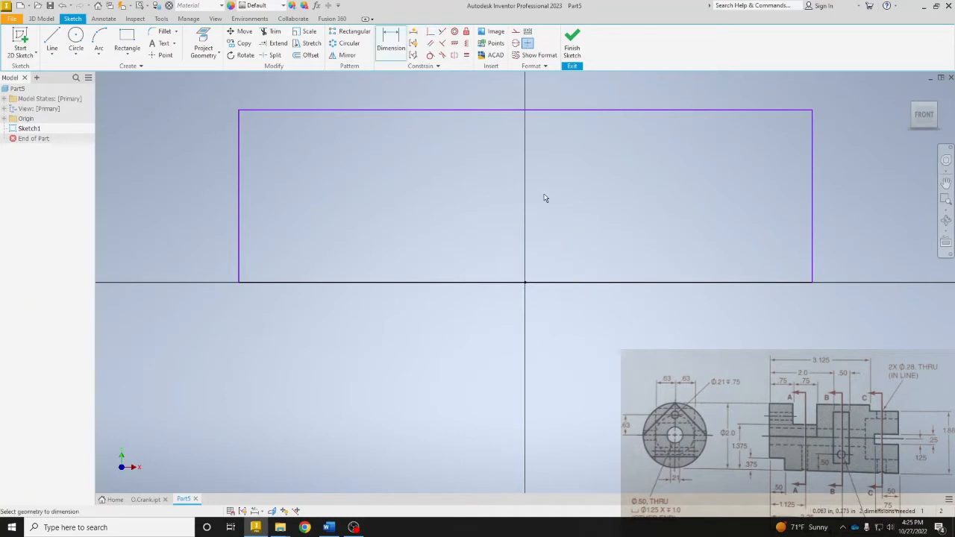
click(522, 110)
click(501, 184)
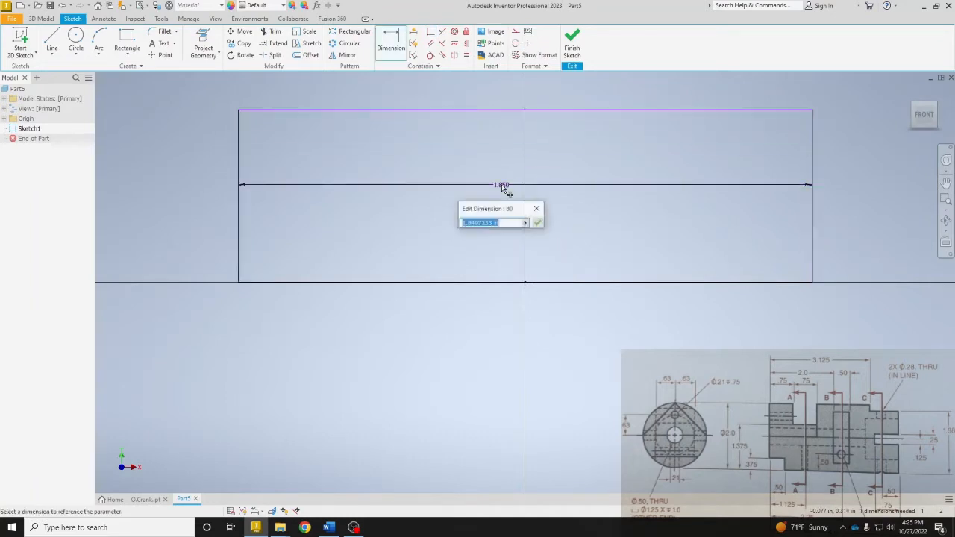
text(4)
key(Return)
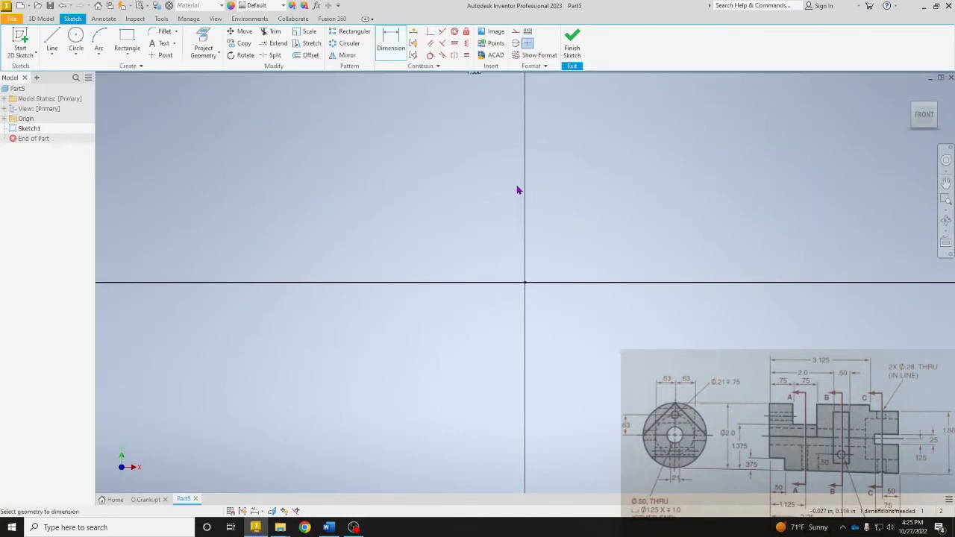
Dimension the rectangle's left edge to a height of 1 in and finish the sketch
scroll(515, 187, up, 4)
middle_drag(459, 141, 451, 246)
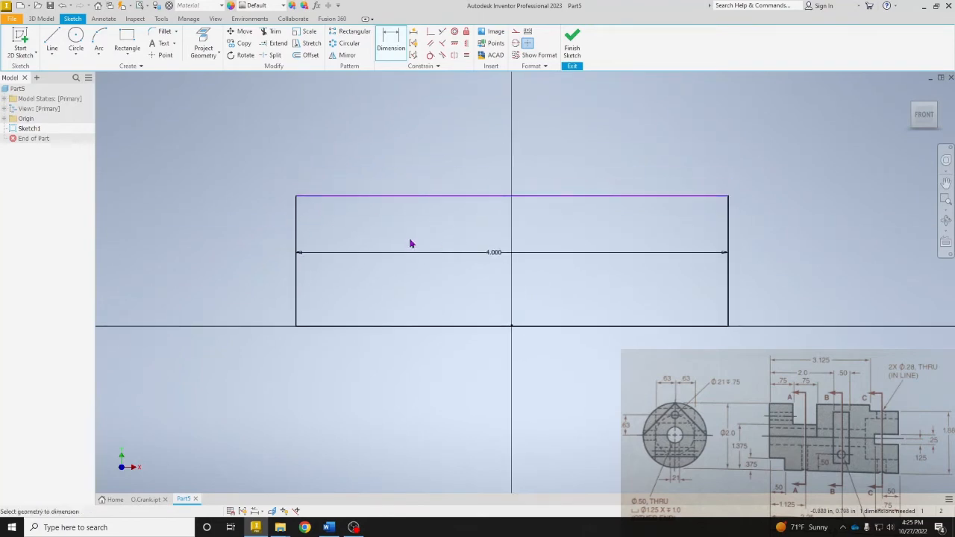
click(296, 235)
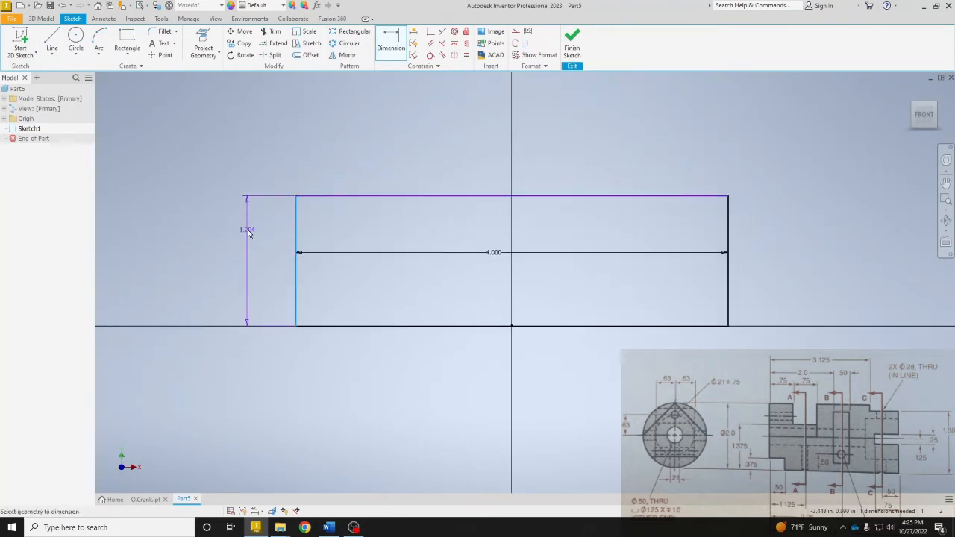
click(249, 234)
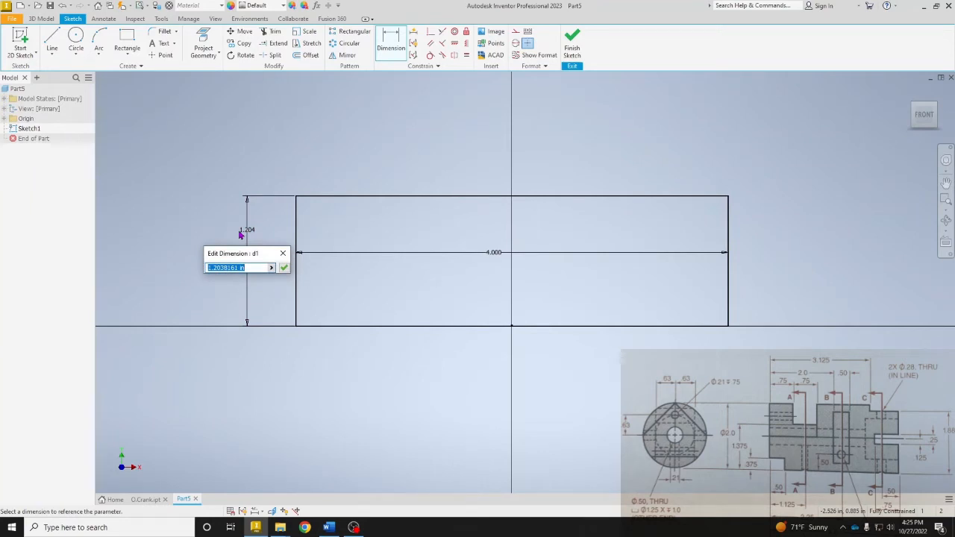
text(1)
key(Return)
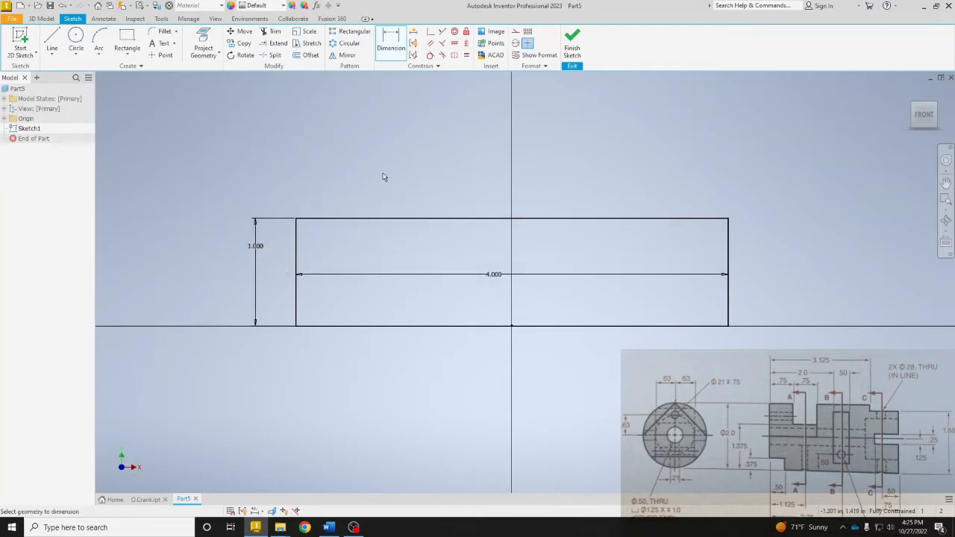
click(572, 48)
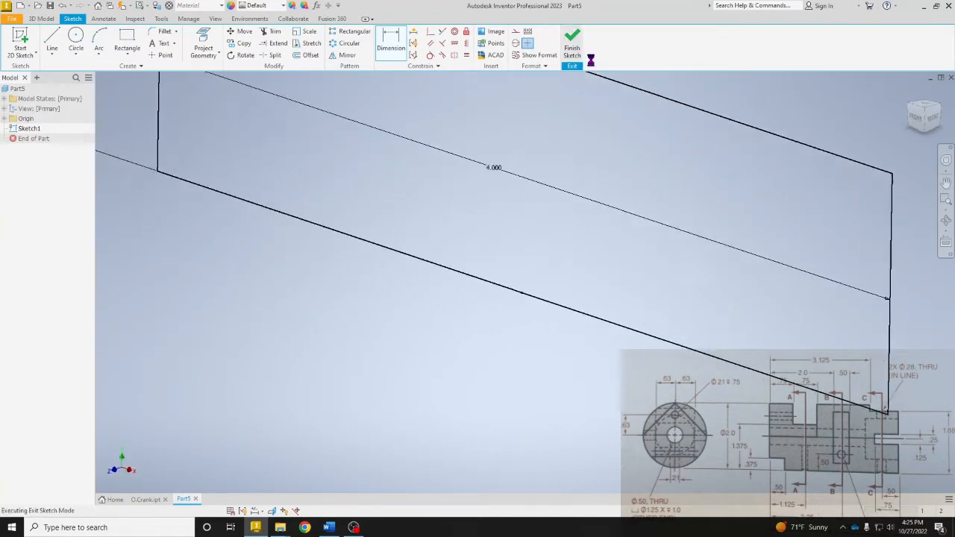
Revolve the rectangle a full 360 degrees about its lower edge to form a solid cylinder
scroll(526, 221, up, 5)
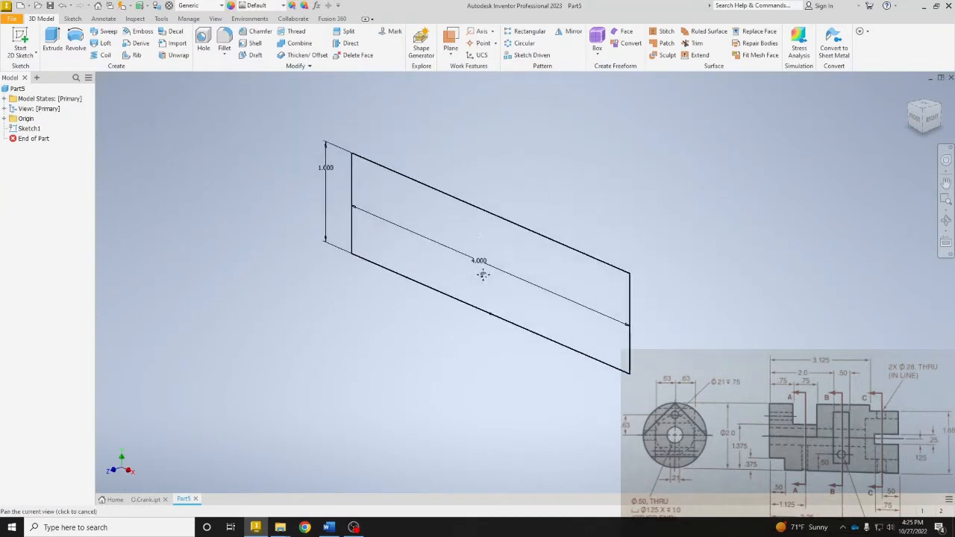
key(r)
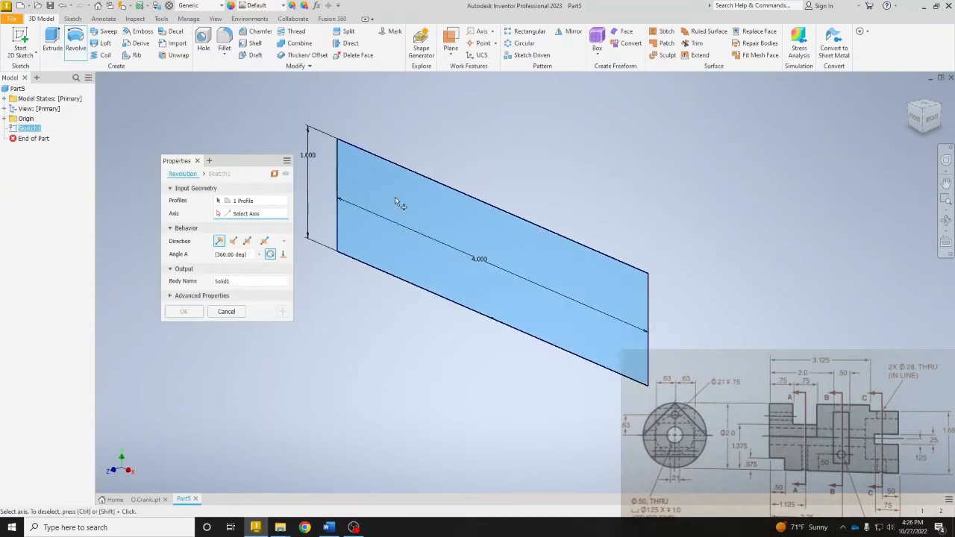
click(400, 282)
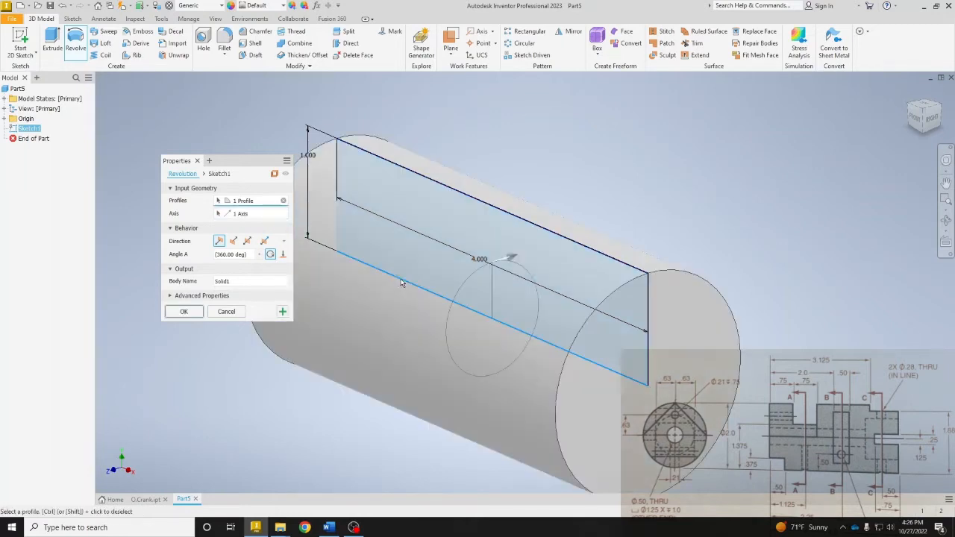
click(179, 312)
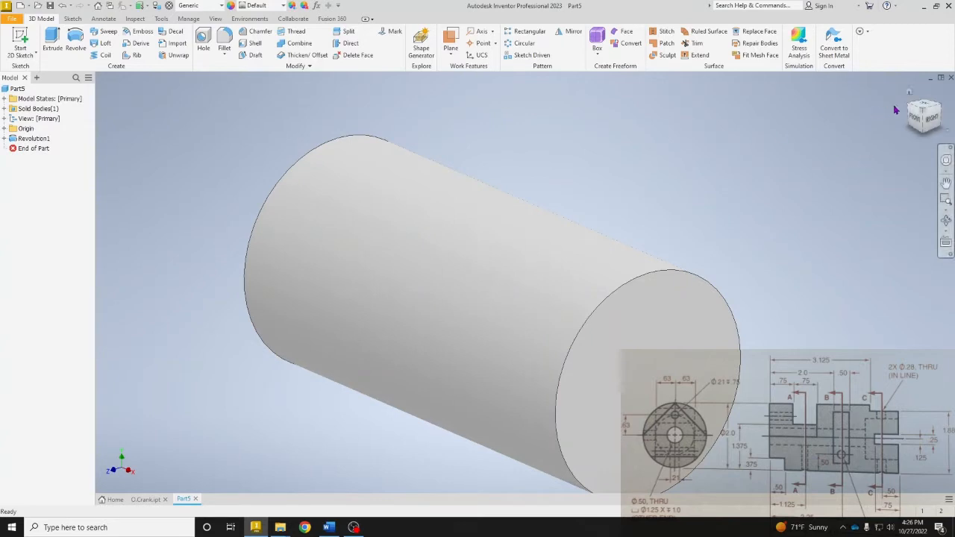
Start a sketch on the cylinder's left end face and project the face's circular edge into it
click(914, 128)
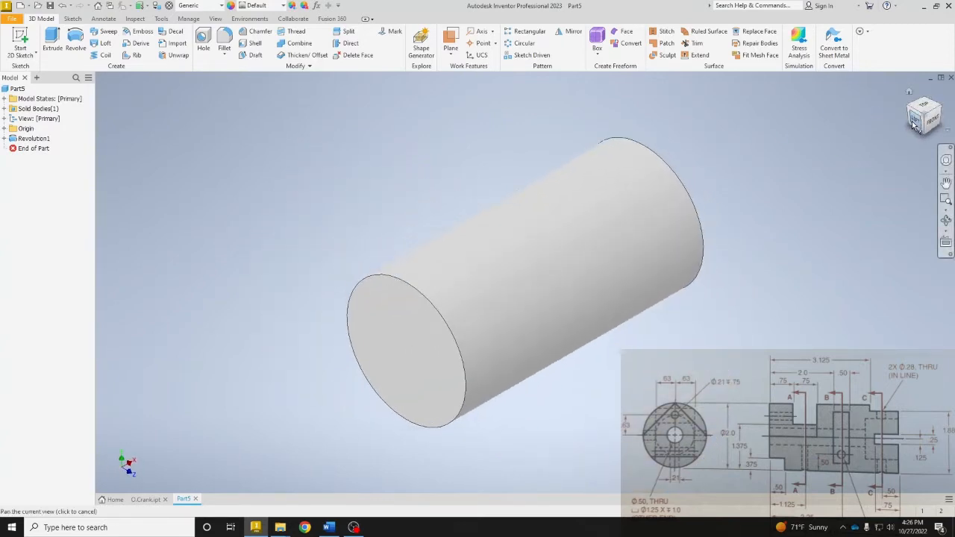
click(914, 129)
click(512, 283)
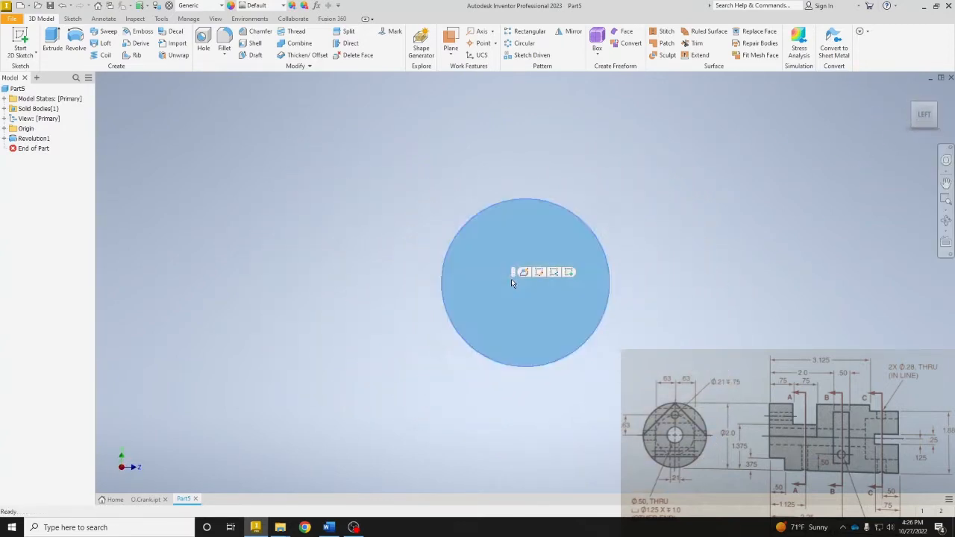
click(570, 272)
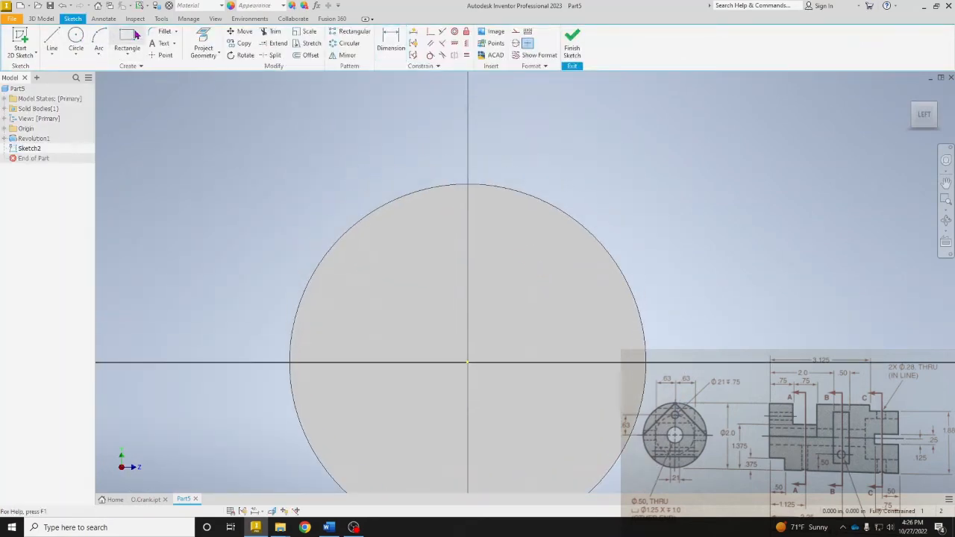
click(203, 45)
click(430, 270)
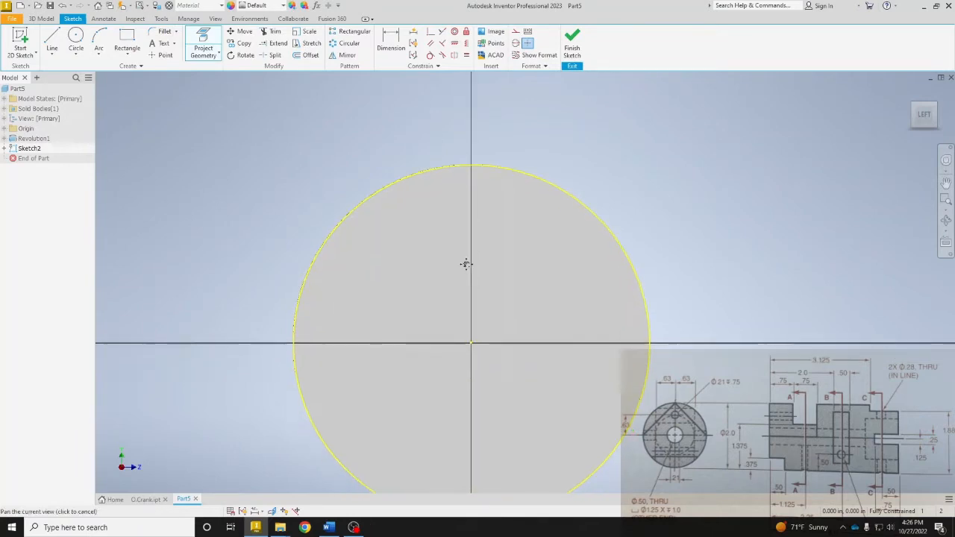
key(Escape)
Draw a closed triangle over the circle with its base on the horizontal axis and its left side about 2.15 in long
key(l)
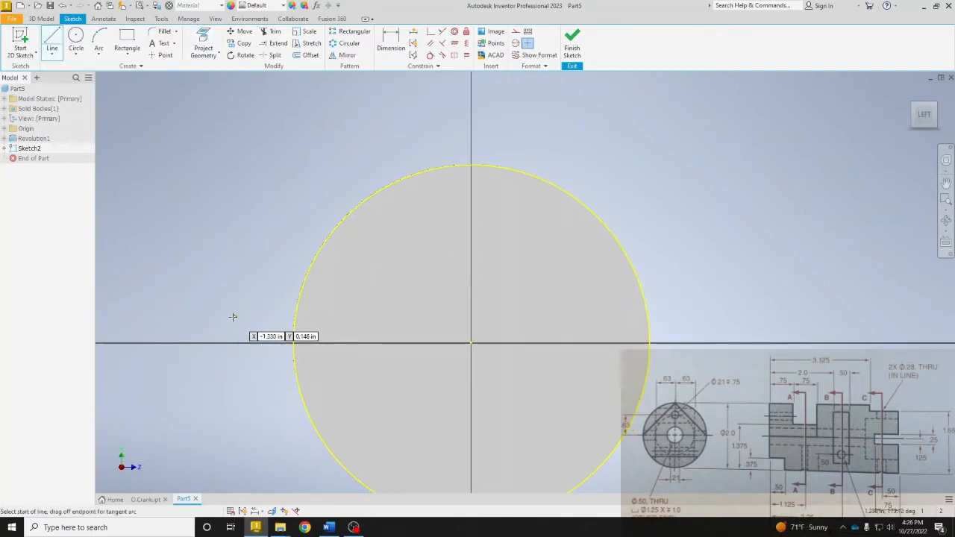
click(153, 343)
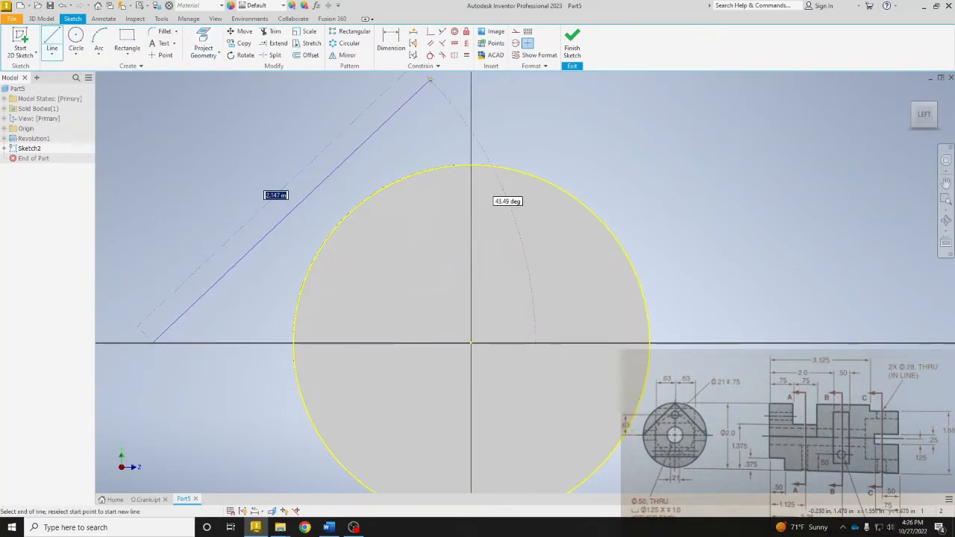
click(430, 80)
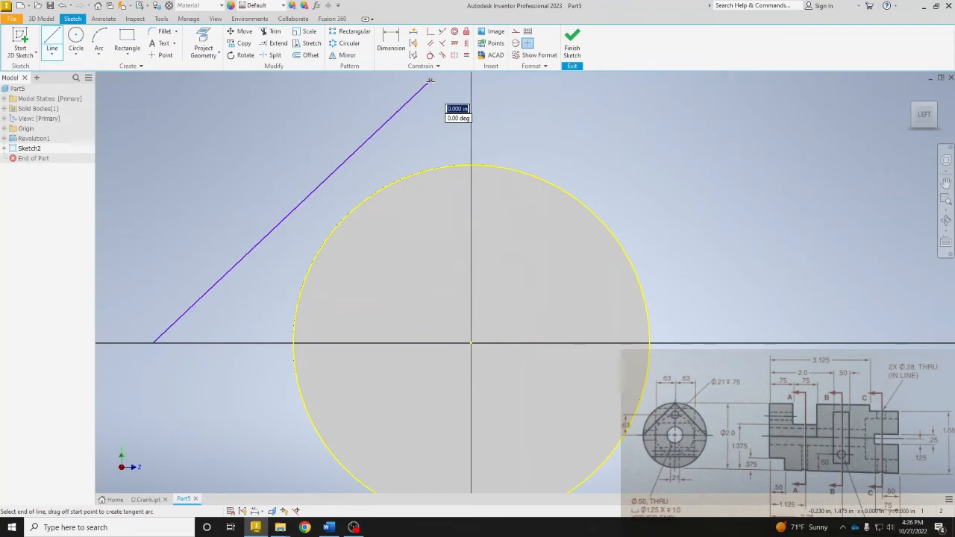
click(687, 343)
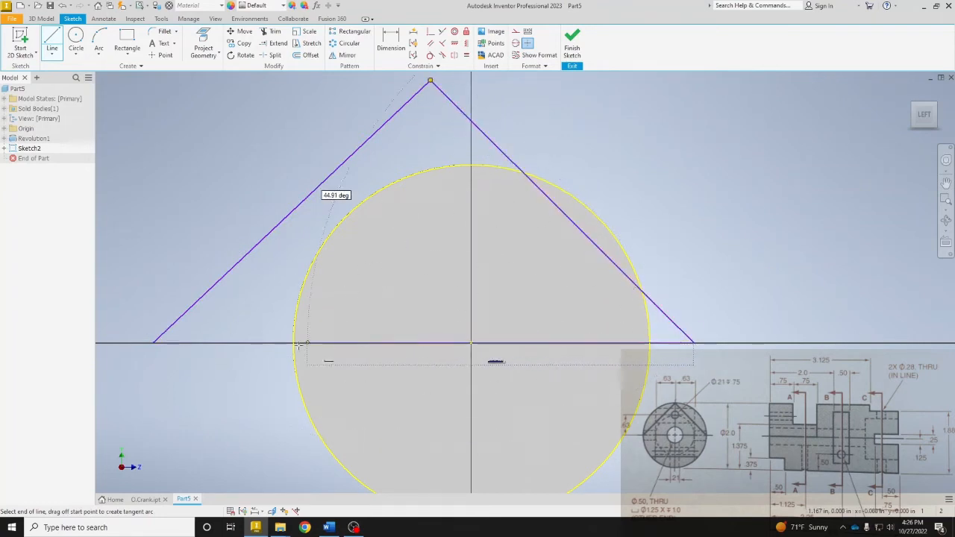
click(152, 343)
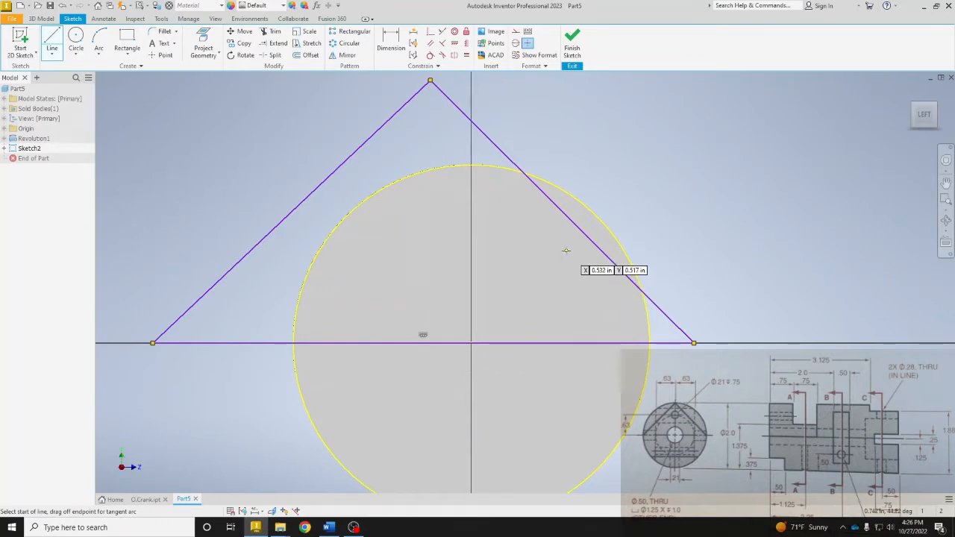
Constrain the triangle's two slanted sides to equal length
click(466, 55)
click(387, 123)
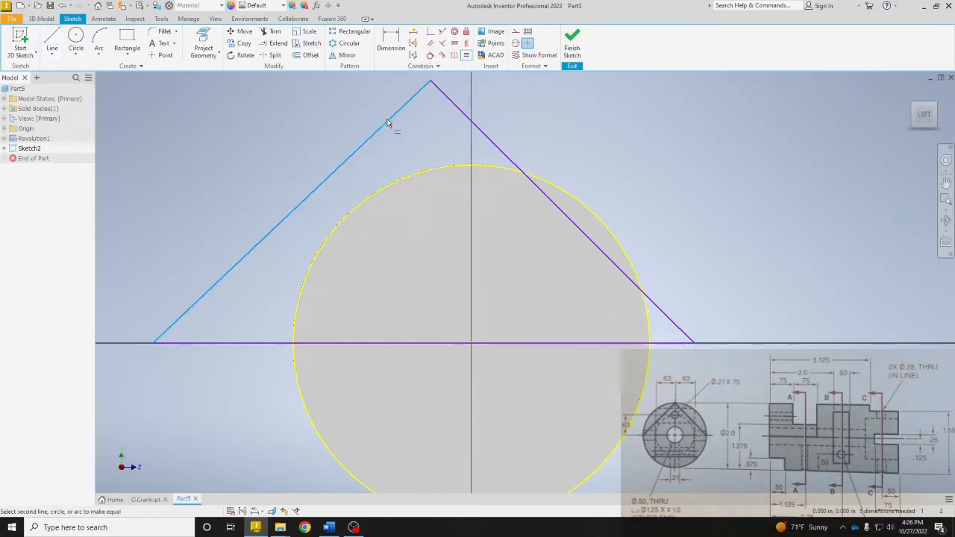
click(458, 111)
Align the triangle's apex vertically with its base midpoint and make that midpoint coincident with the circle's center
click(466, 42)
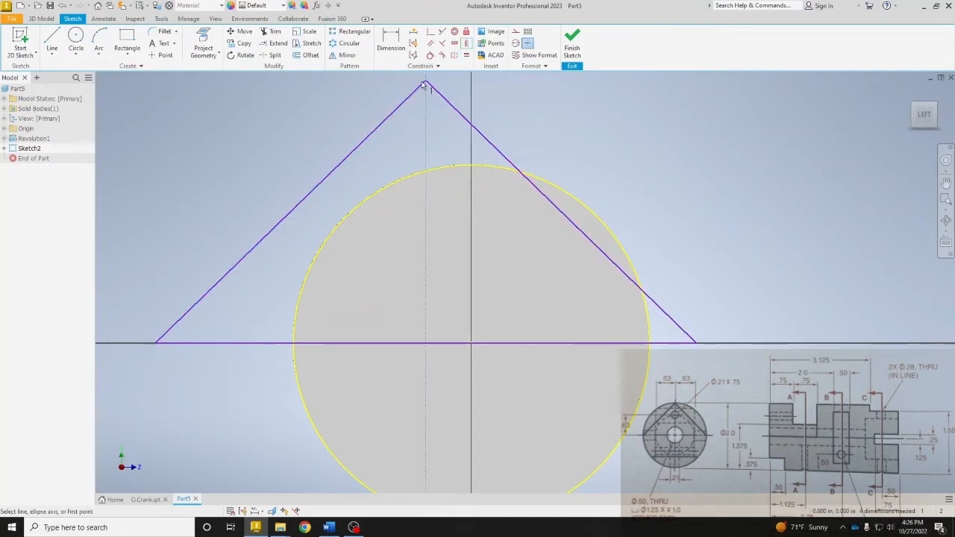
click(466, 45)
click(426, 83)
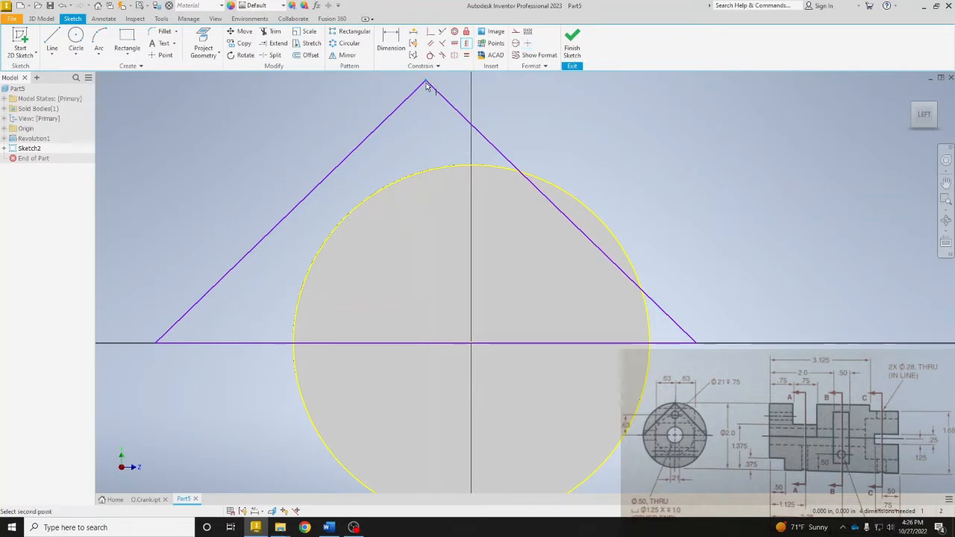
click(426, 345)
click(433, 344)
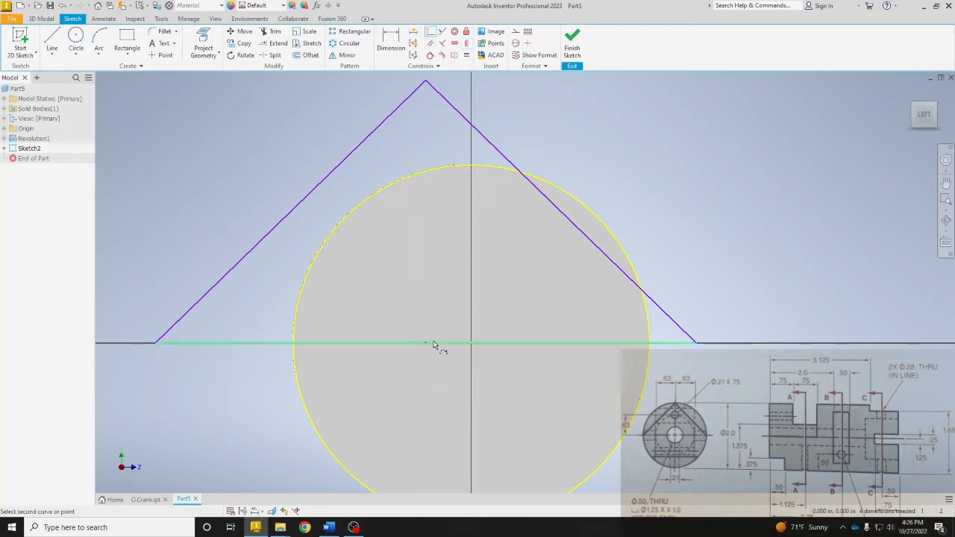
click(472, 345)
right_click(485, 275)
click(522, 276)
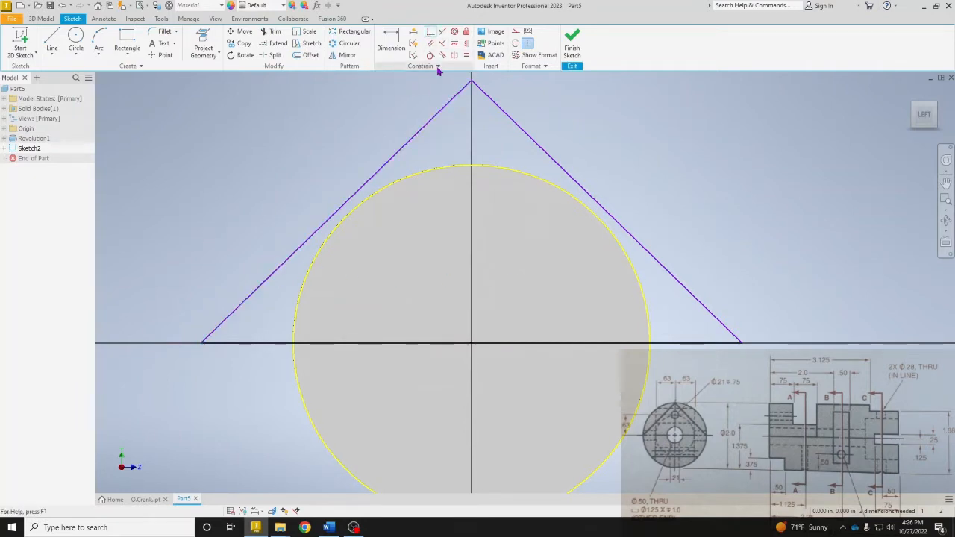
Make the triangle's apex coincident with the circle's top point and its right base corner coincident with the circle
click(430, 32)
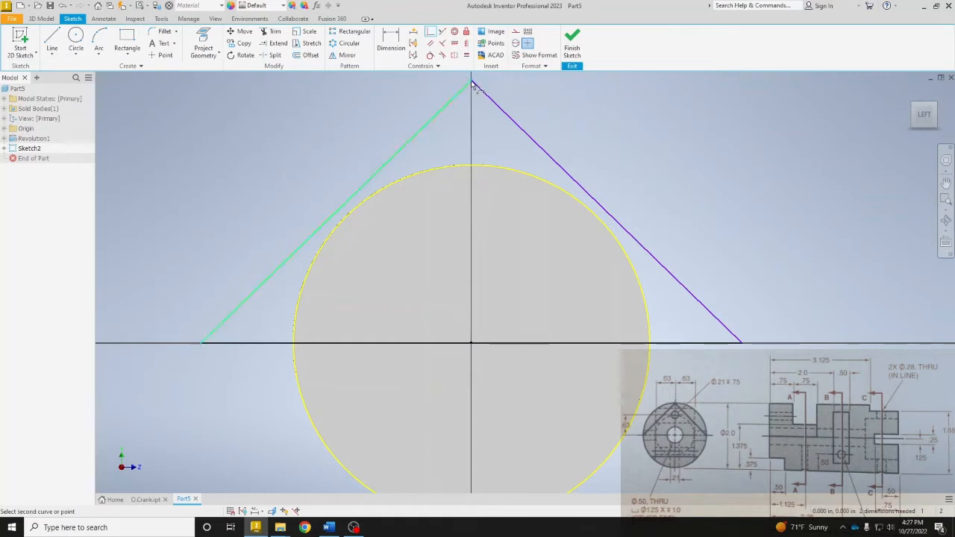
click(479, 168)
click(466, 169)
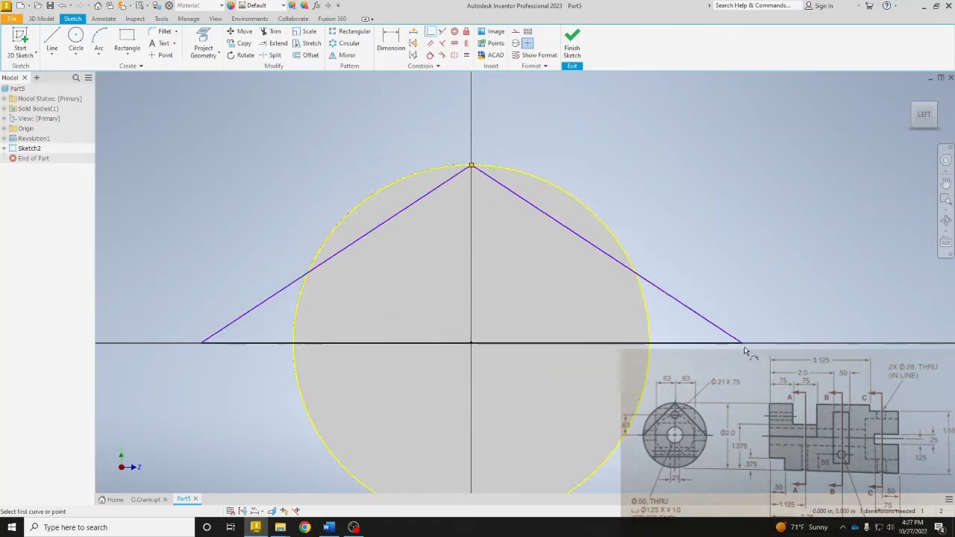
click(742, 342)
click(650, 330)
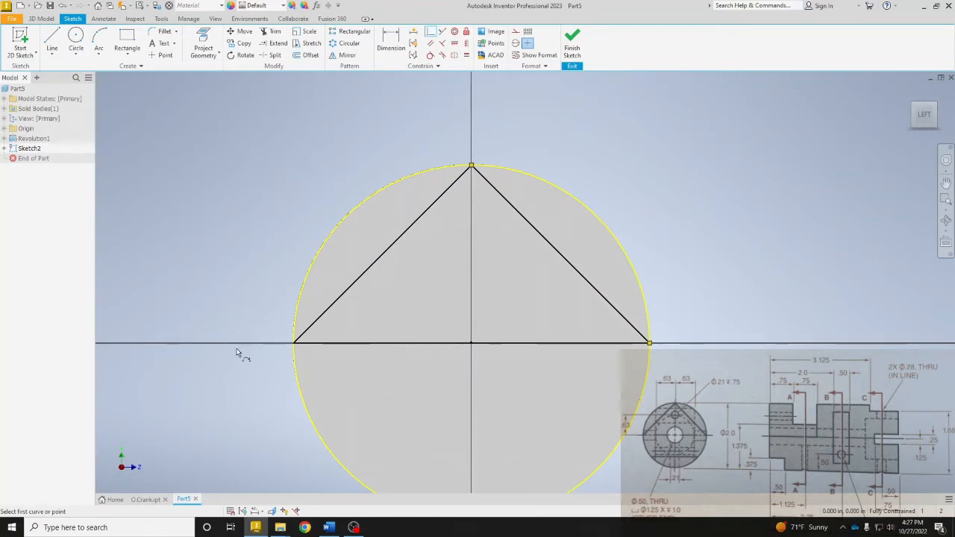
Draw a small circle on the vertical axis inside the triangle and set its diameter to 0.21 in
click(76, 41)
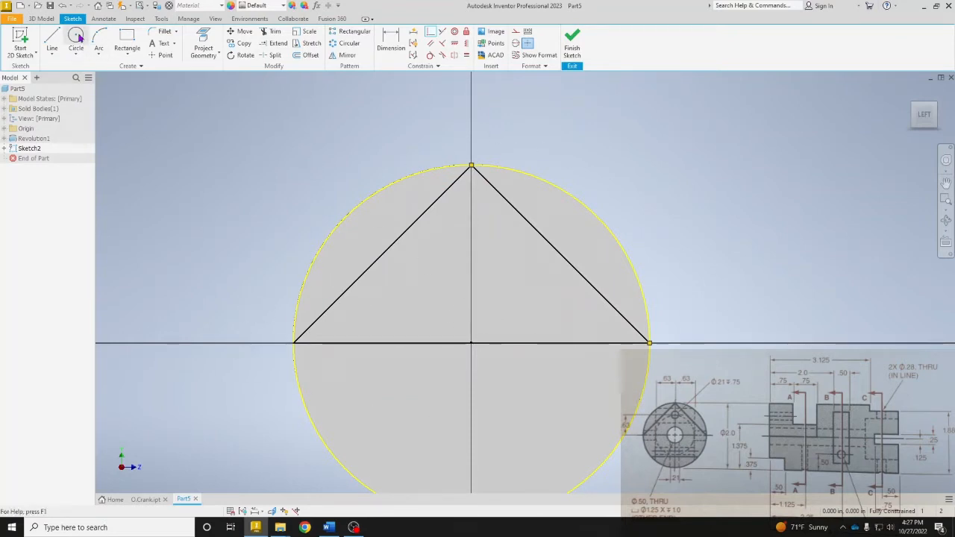
click(471, 235)
click(483, 223)
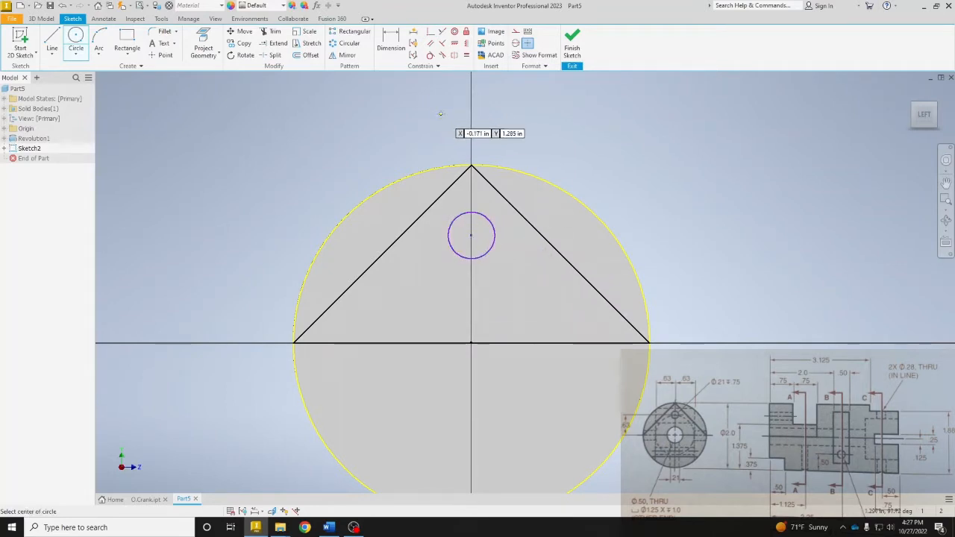
key(d)
click(493, 247)
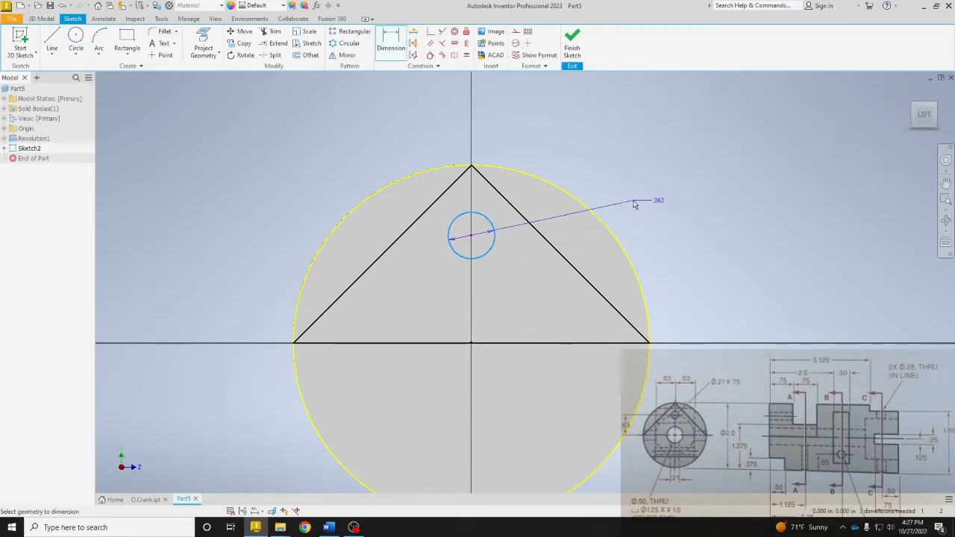
click(618, 171)
text(.)
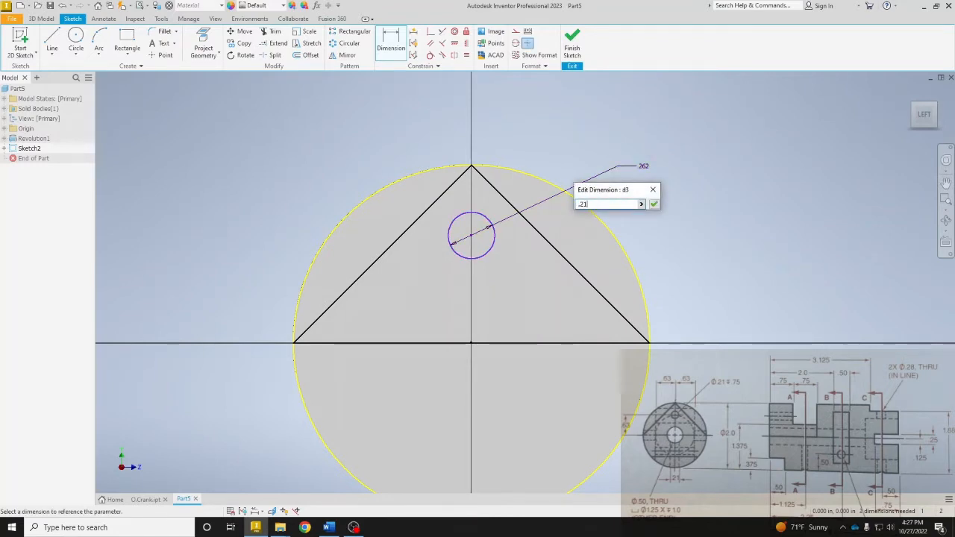
text(21)
key(Return)
Set the small circle's center 0.63 in above the origin and finish the sketch
click(487, 254)
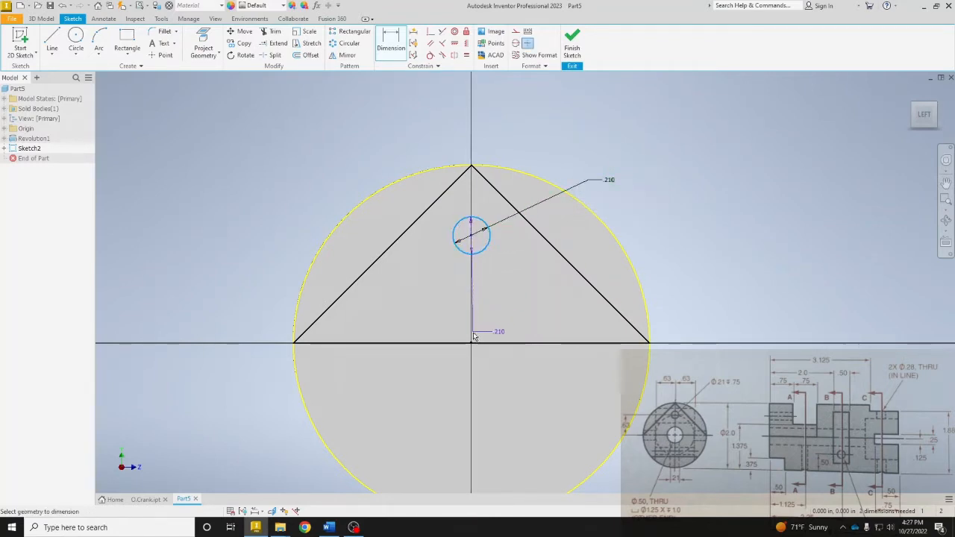
click(471, 344)
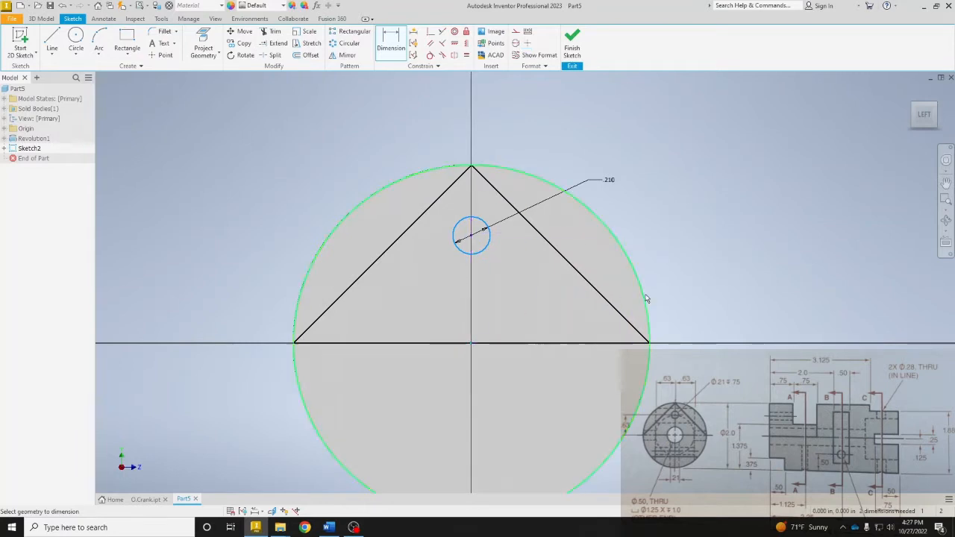
click(702, 295)
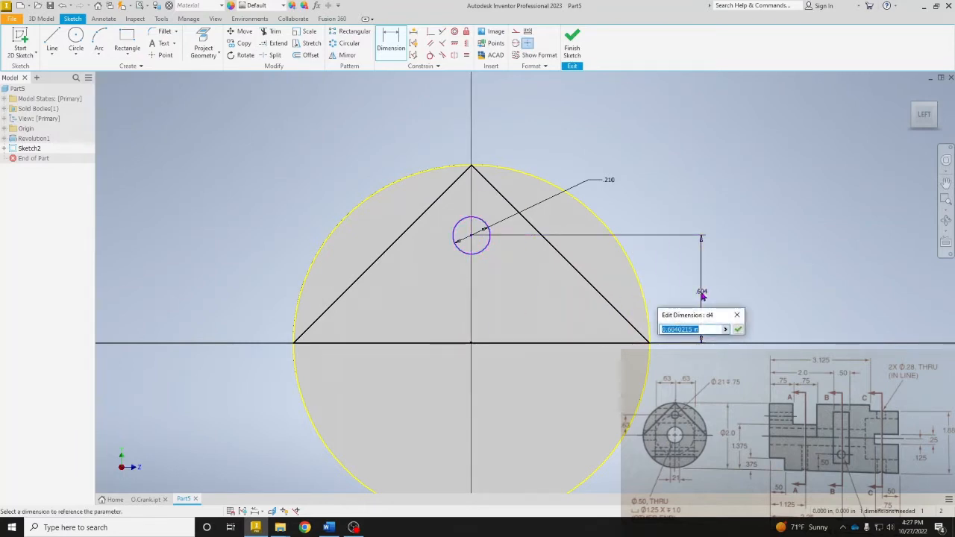
text(.63)
key(Return)
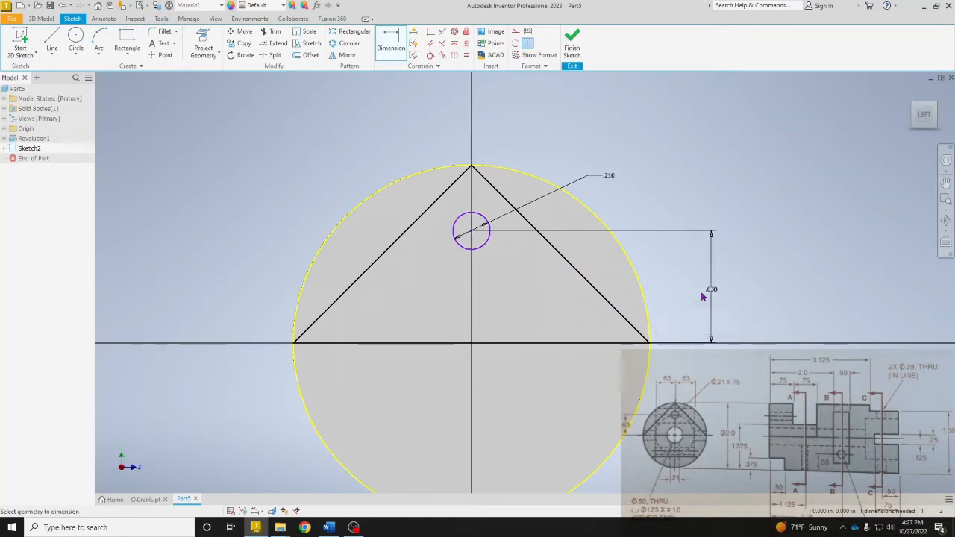
click(571, 41)
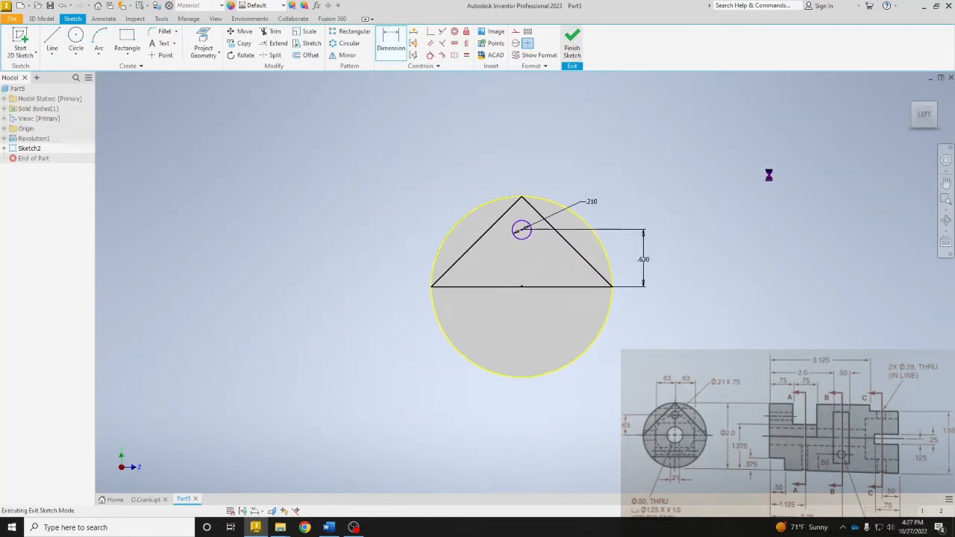
click(936, 104)
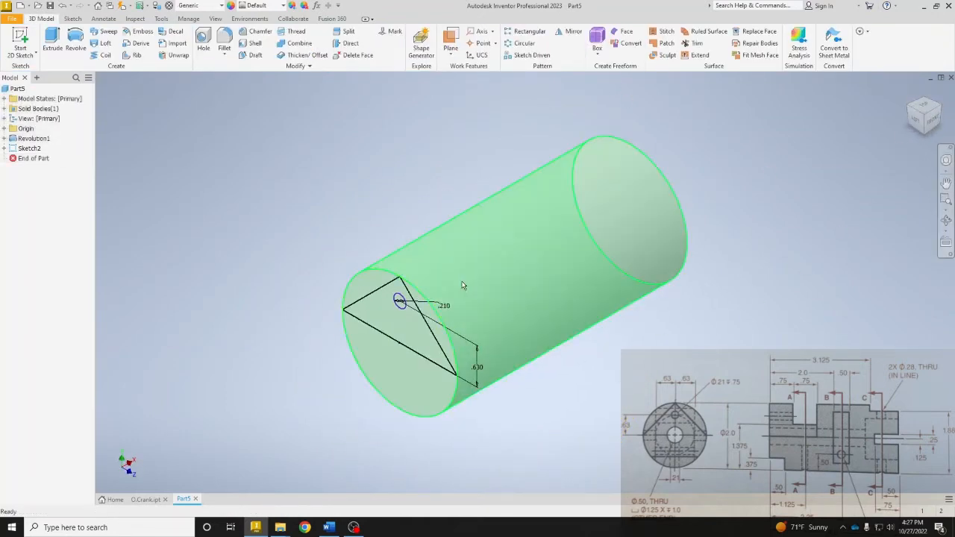
Extrude the two circle segments outside the triangle's slanted sides and the small circle as a cut 1.5 in into the cylinder
key(e)
scroll(352, 271, up, 3)
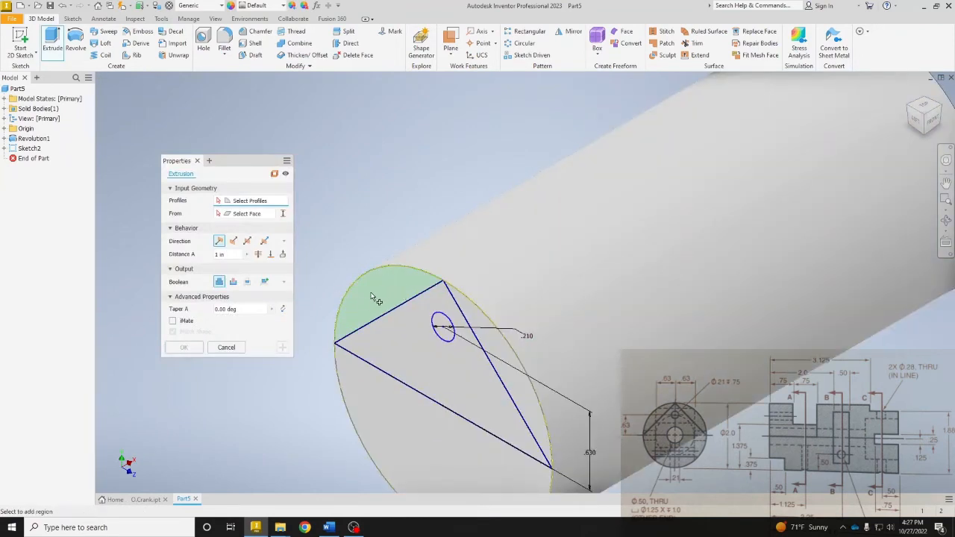
click(396, 296)
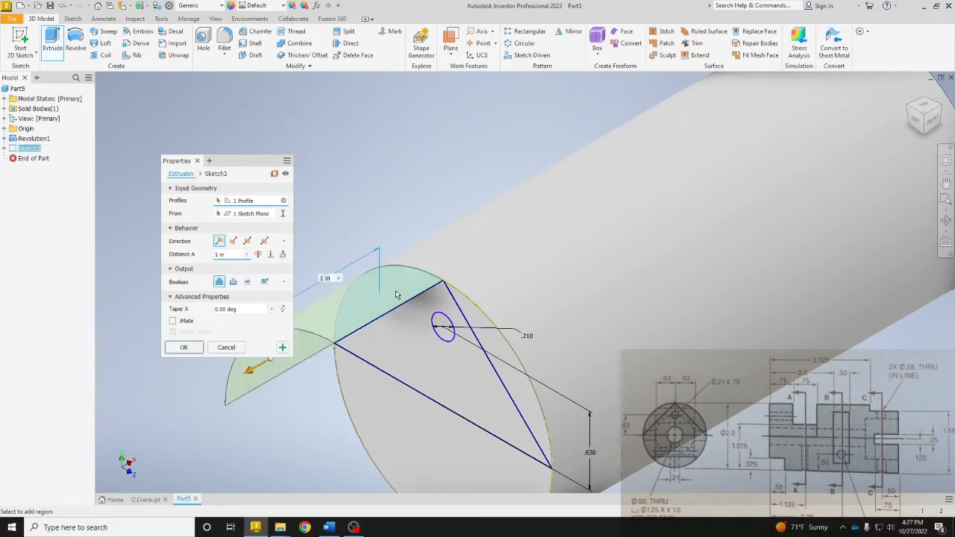
click(478, 322)
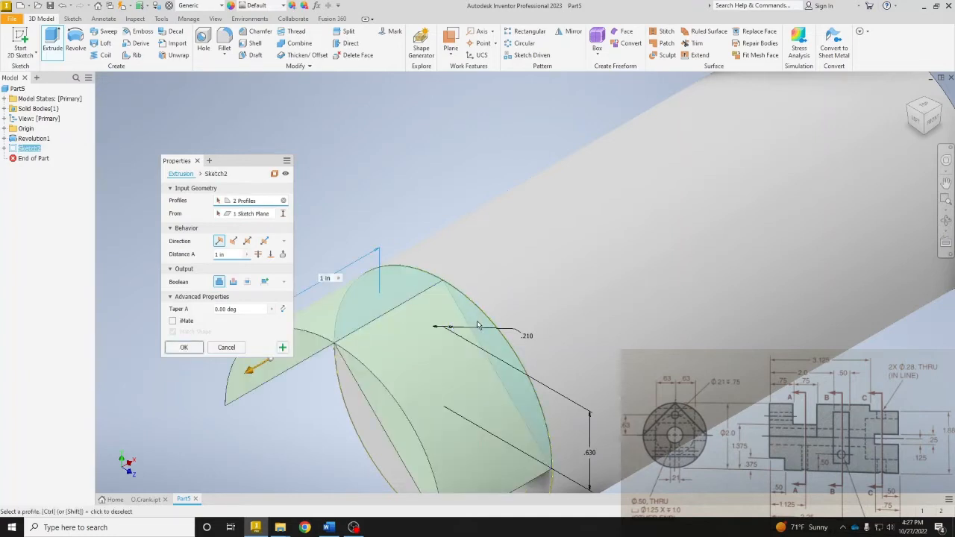
click(441, 329)
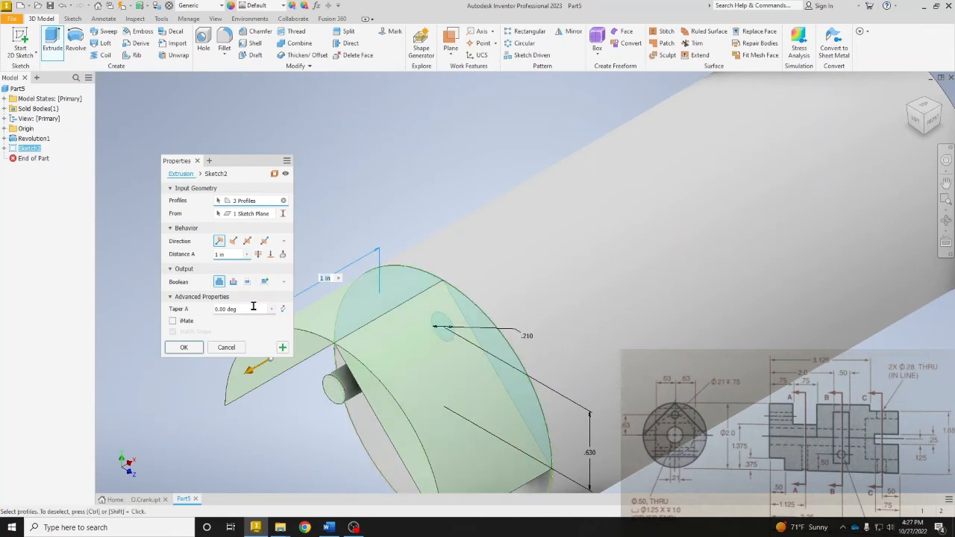
click(234, 283)
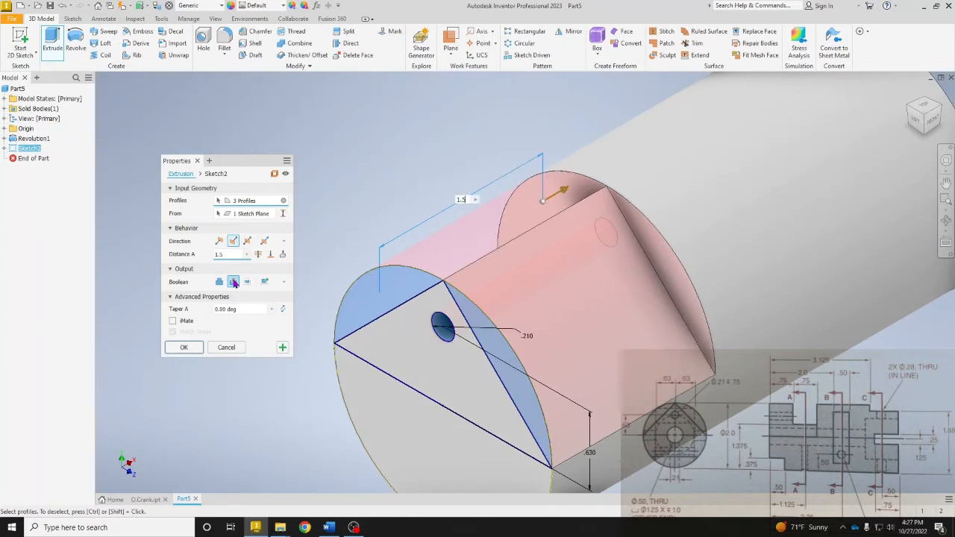
key(Return)
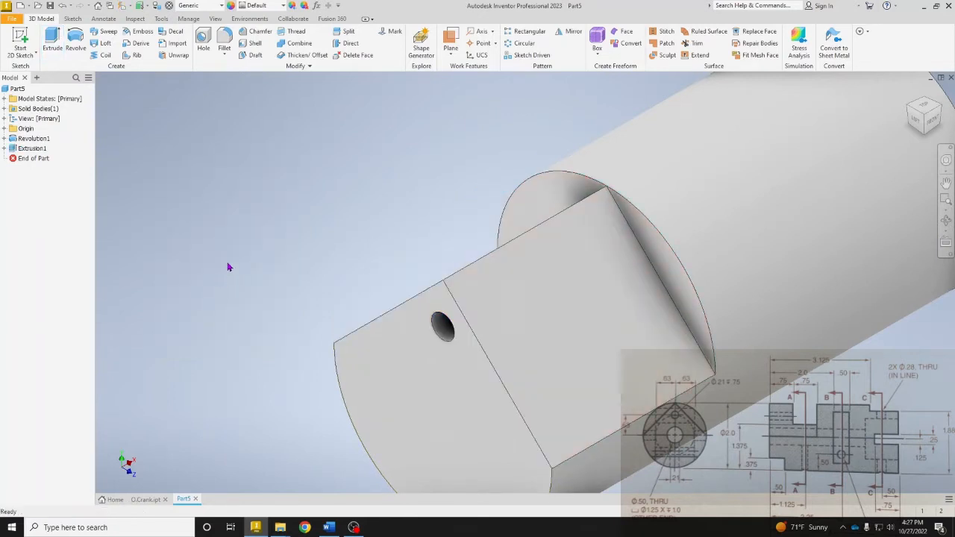
Start a sketch on the XY plane and slice the graphics to show the cylinder's section
click(918, 124)
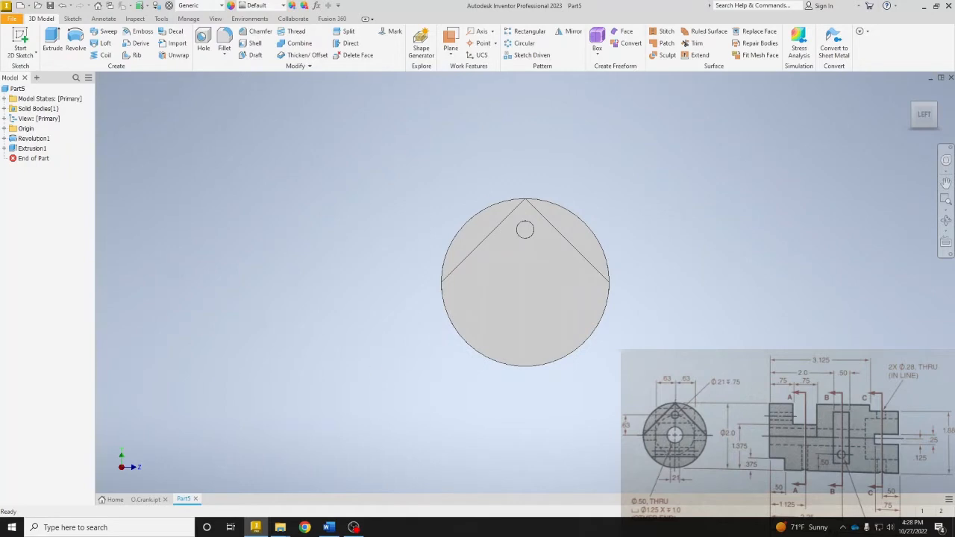
click(909, 92)
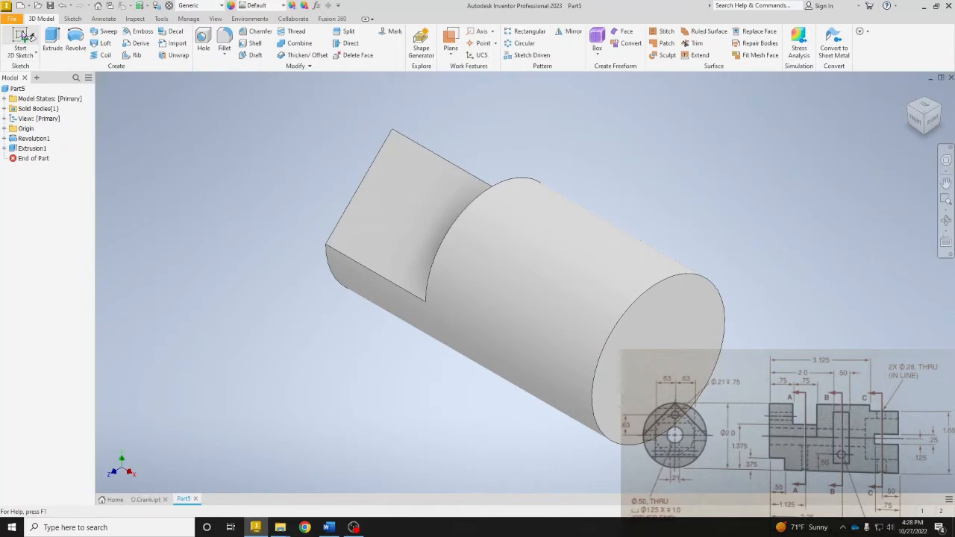
click(5, 128)
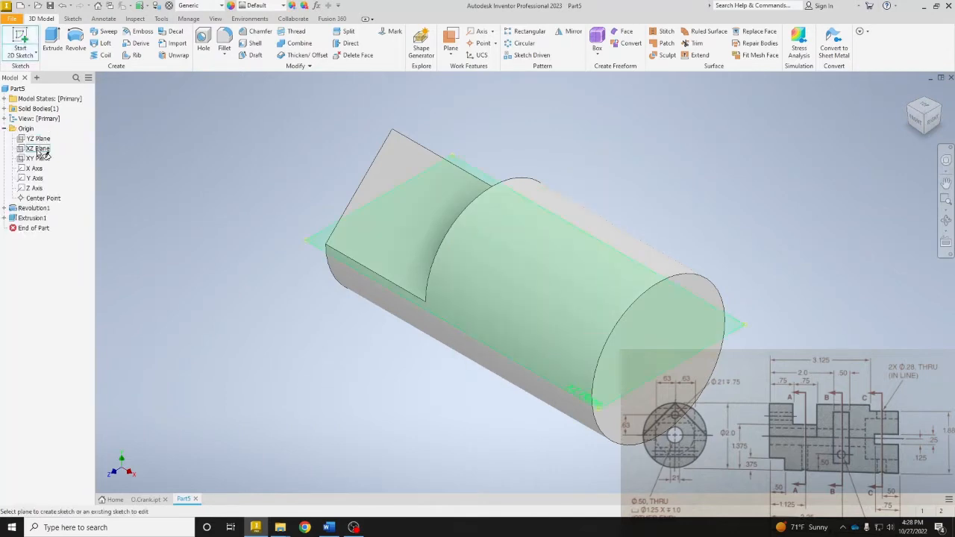
click(42, 159)
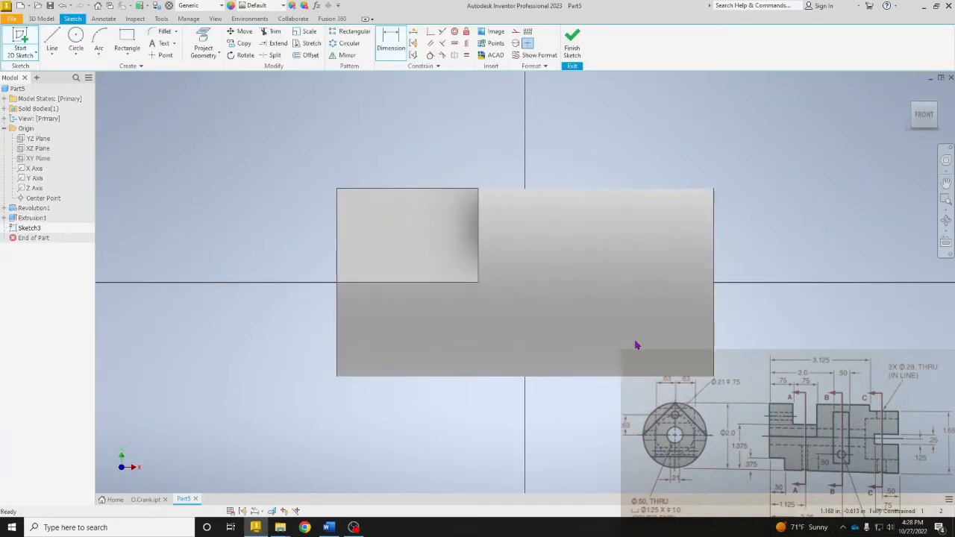
right_click(508, 153)
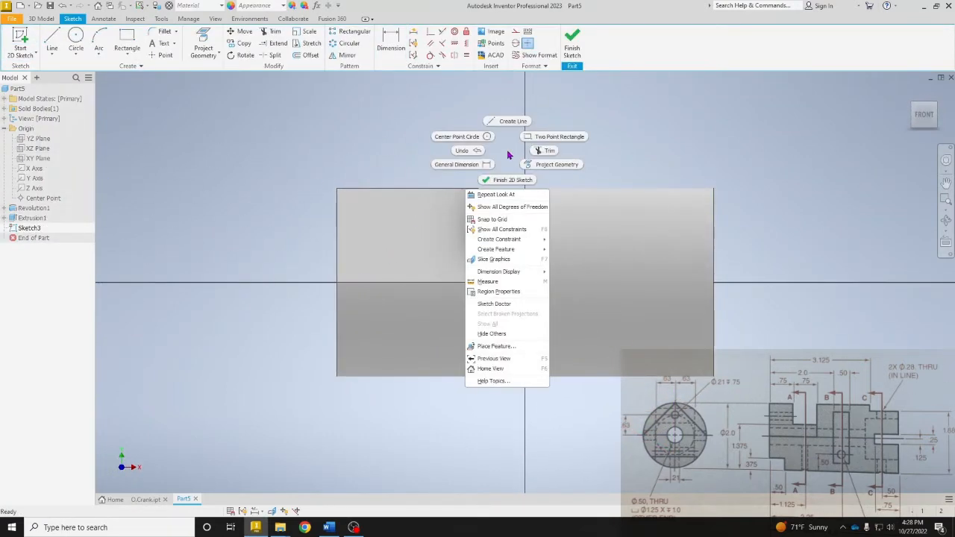
click(515, 260)
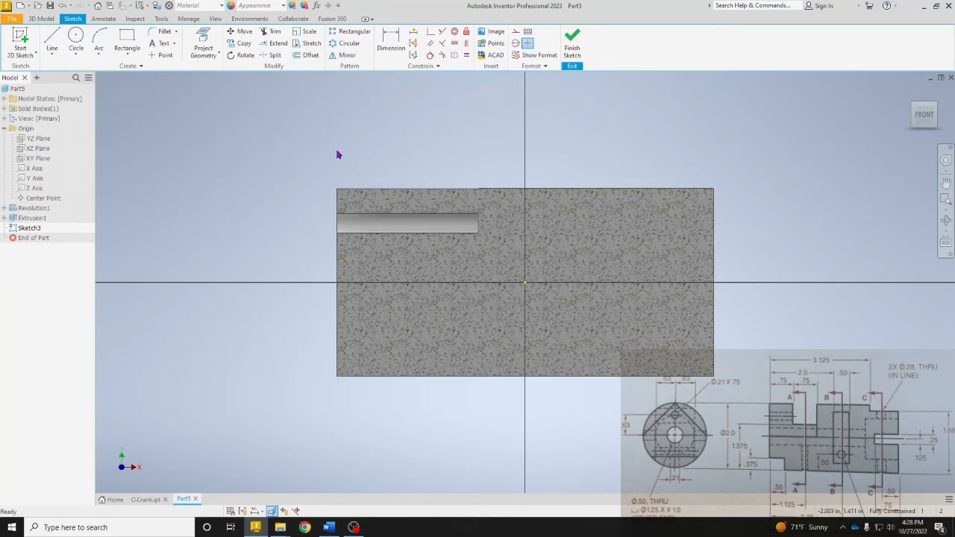
Draw three rectangles overlapping the section's lower-left corner, its upper edge left of center (about 0.88 by 1.18 in) and its upper-right corner
click(127, 41)
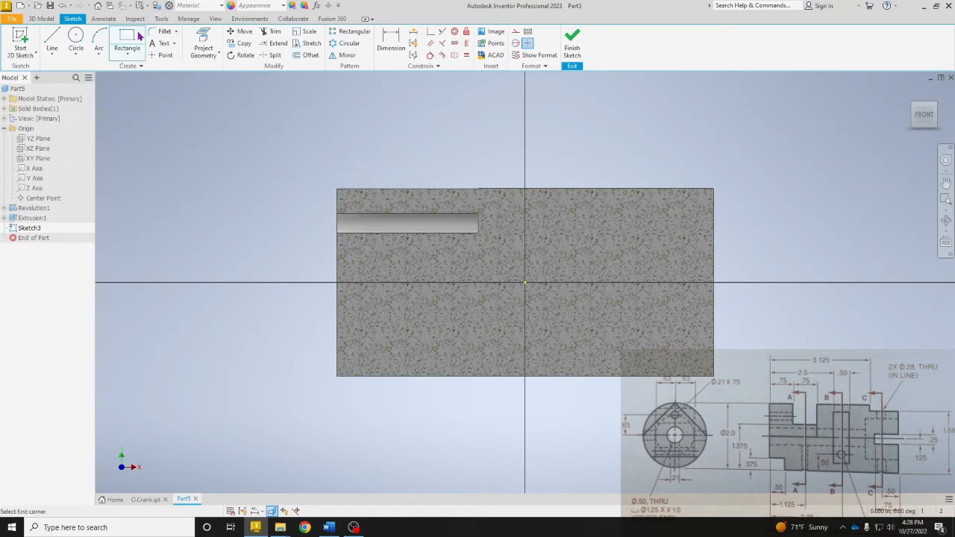
click(247, 338)
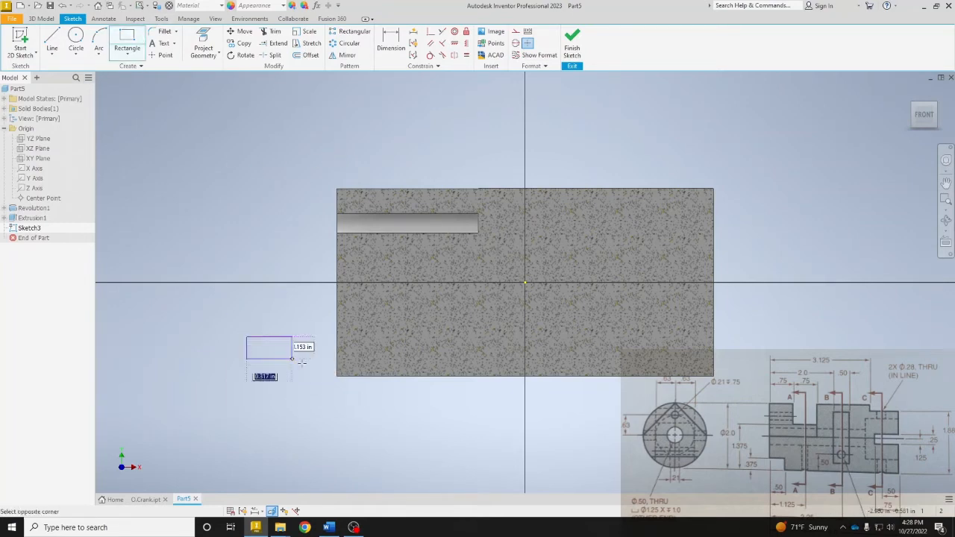
click(404, 433)
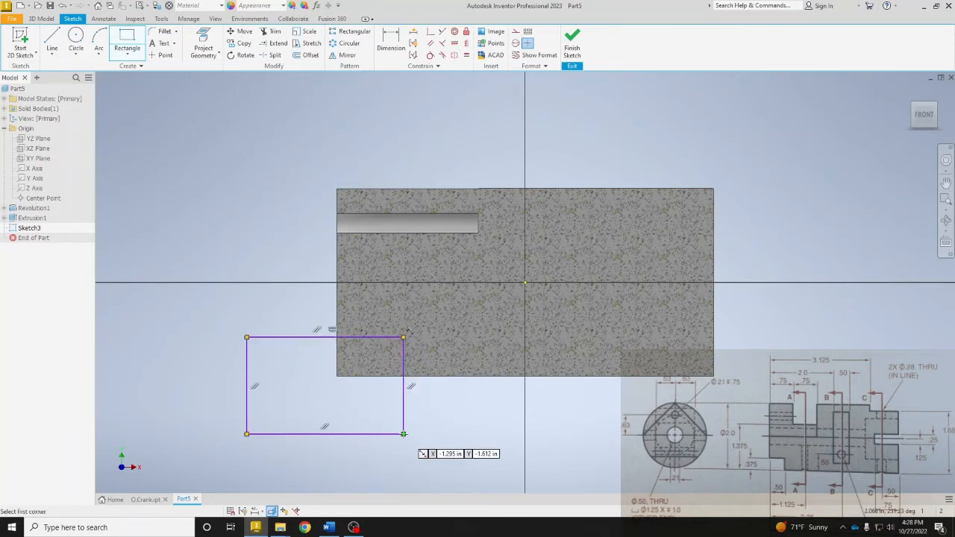
click(407, 139)
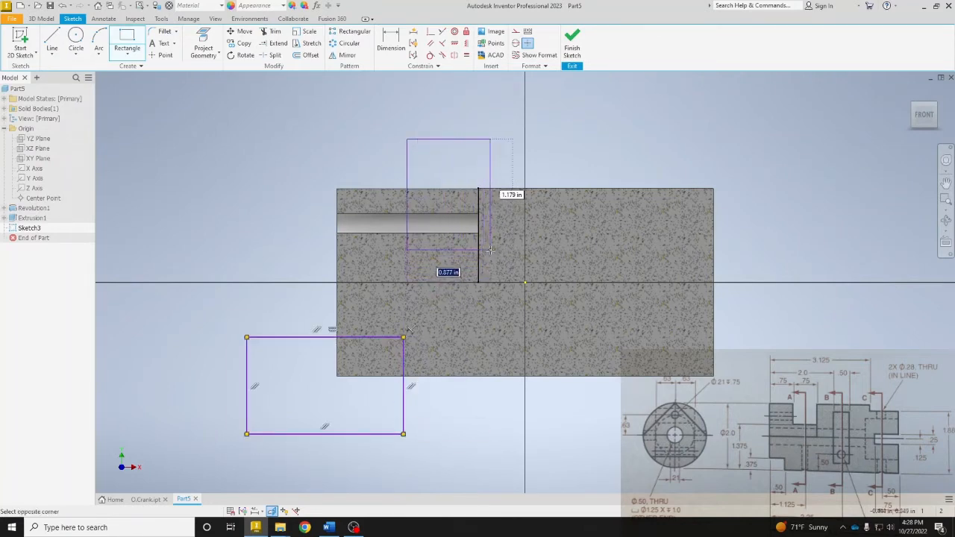
click(490, 249)
click(651, 143)
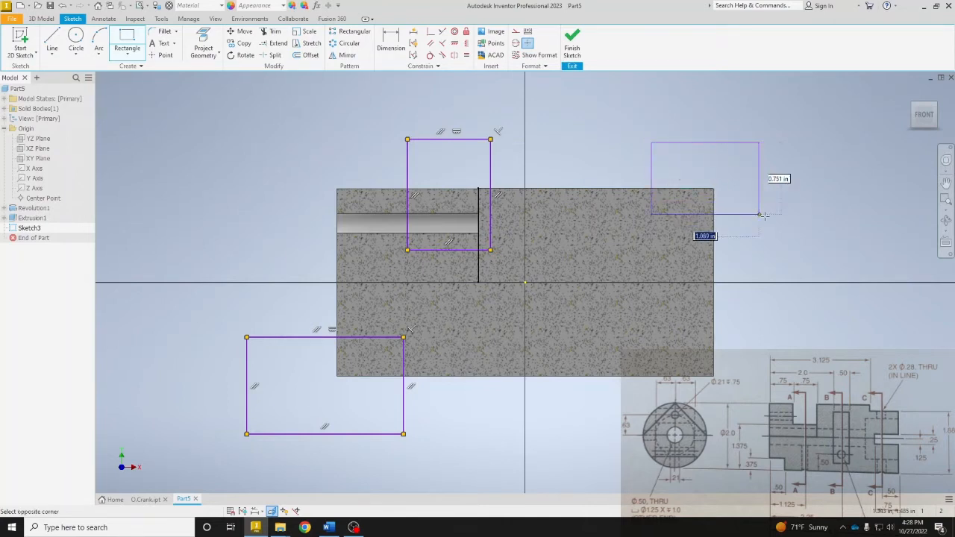
click(819, 225)
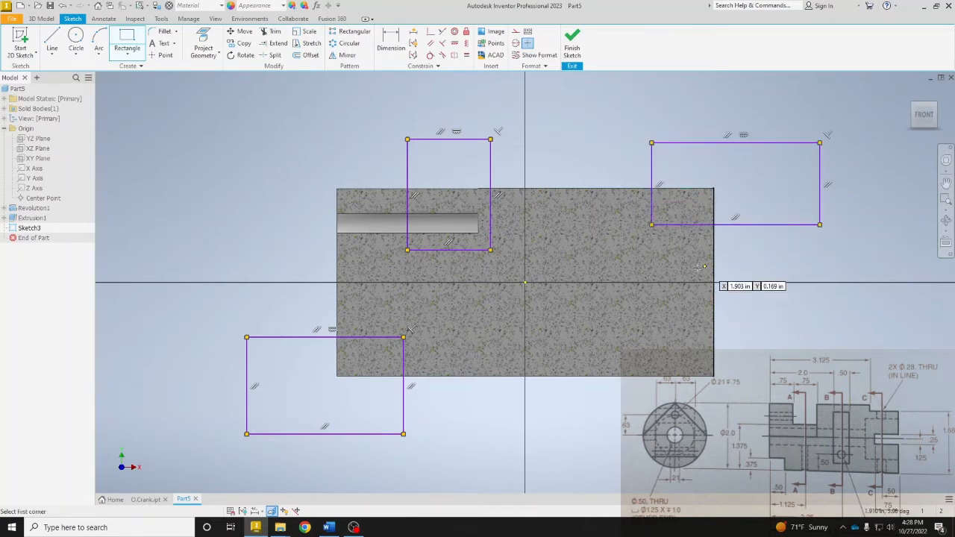
Draw a rectangle about 0.42 in tall across the section's right edge along the axis, and a circle below the axis, right of the origin
click(638, 265)
click(819, 305)
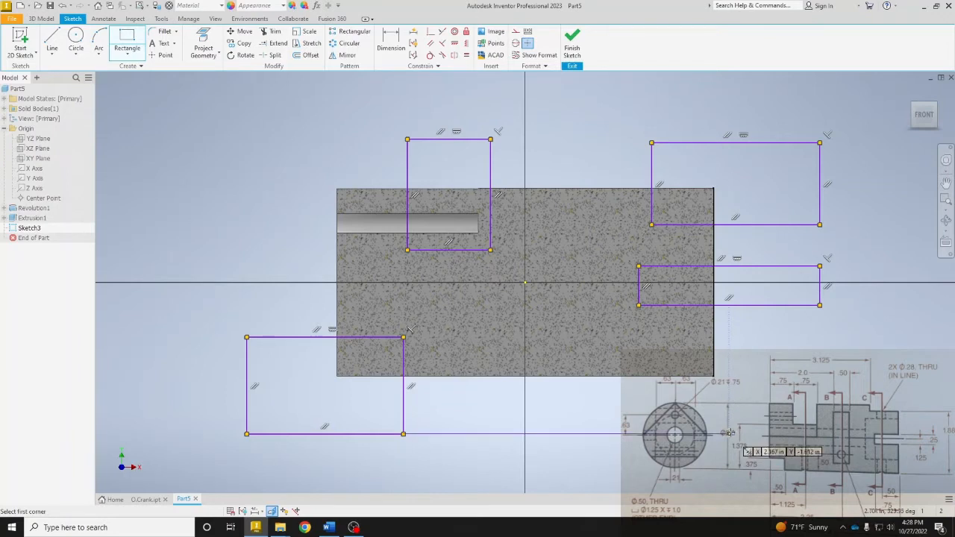
click(76, 37)
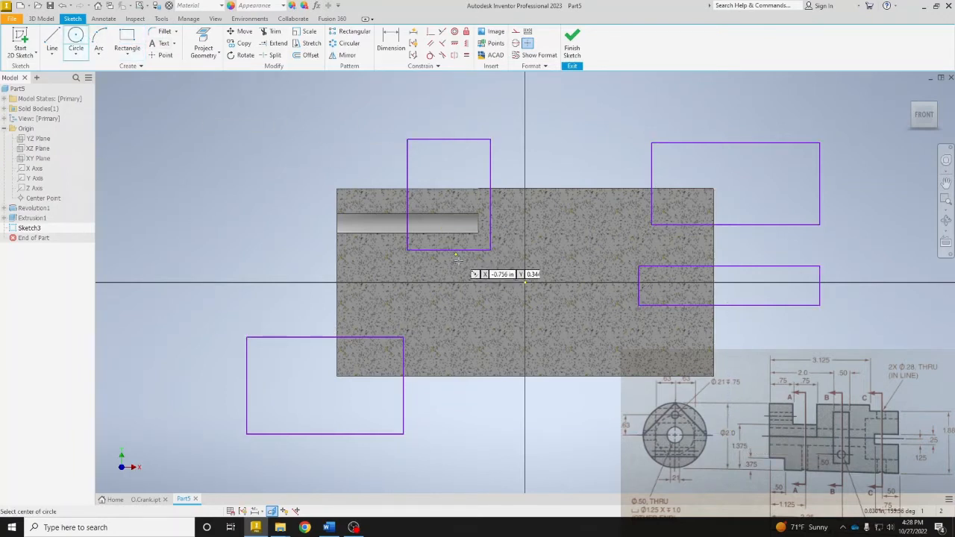
click(575, 329)
click(575, 311)
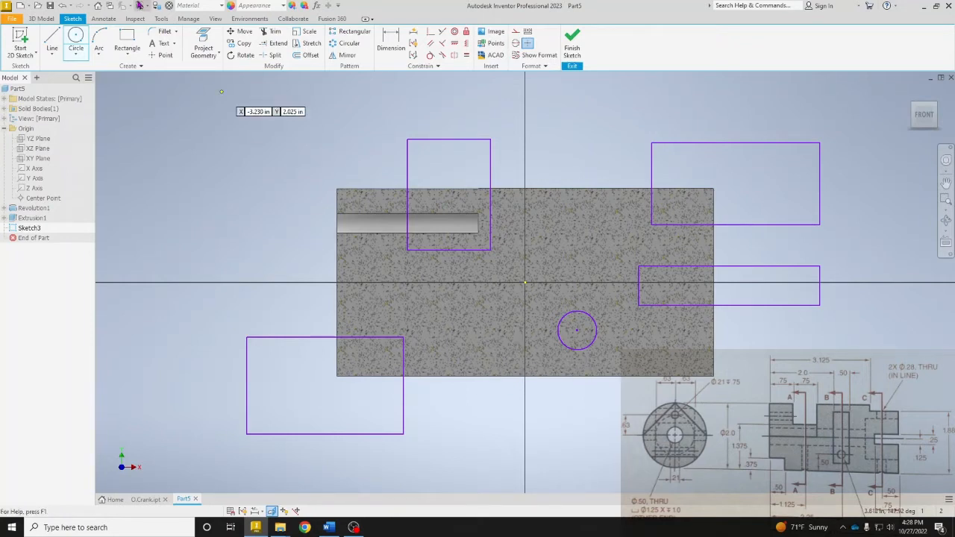
Project the cylinder's left and right end edges into the sketch
click(209, 37)
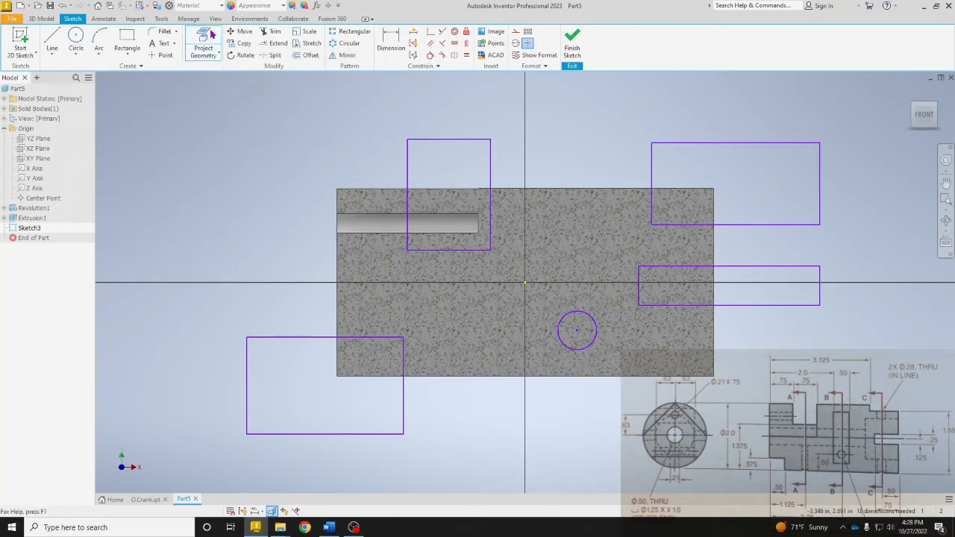
click(340, 319)
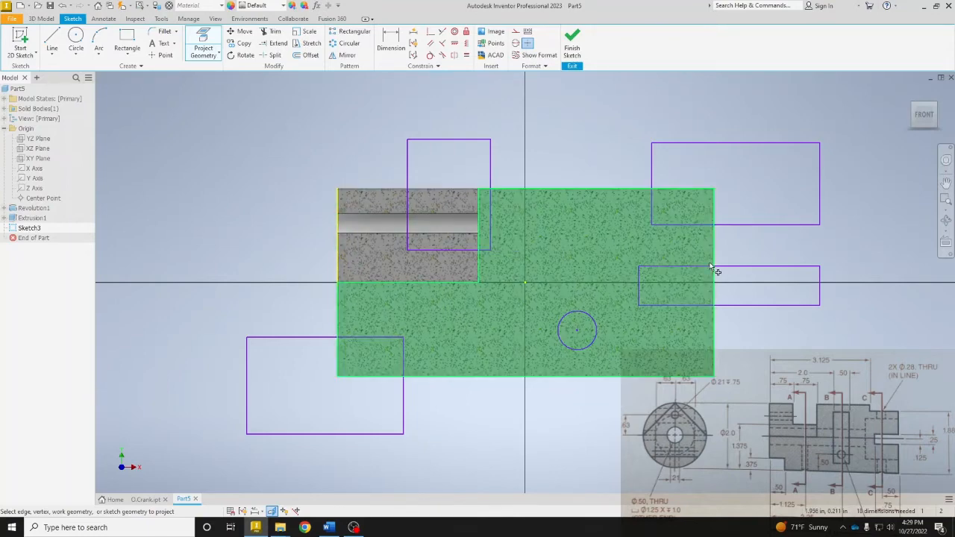
click(718, 361)
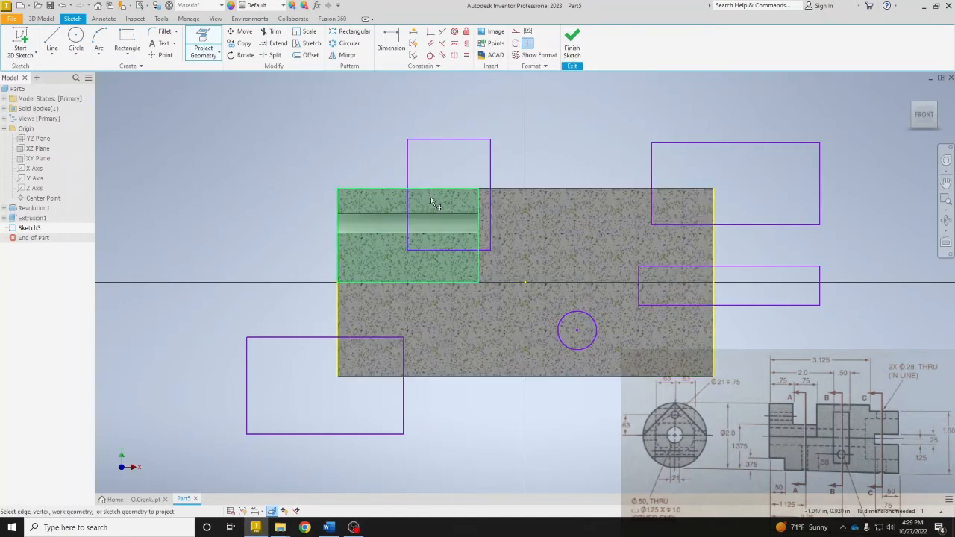
Dimension the lower-left rectangle's upper edge 0.375 in above the cylinder's lower-left corner
click(392, 43)
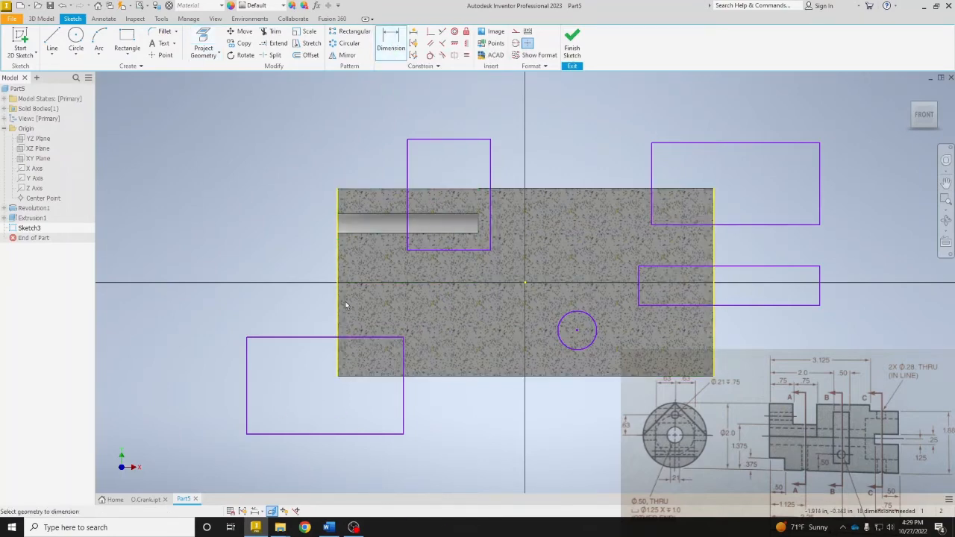
click(365, 337)
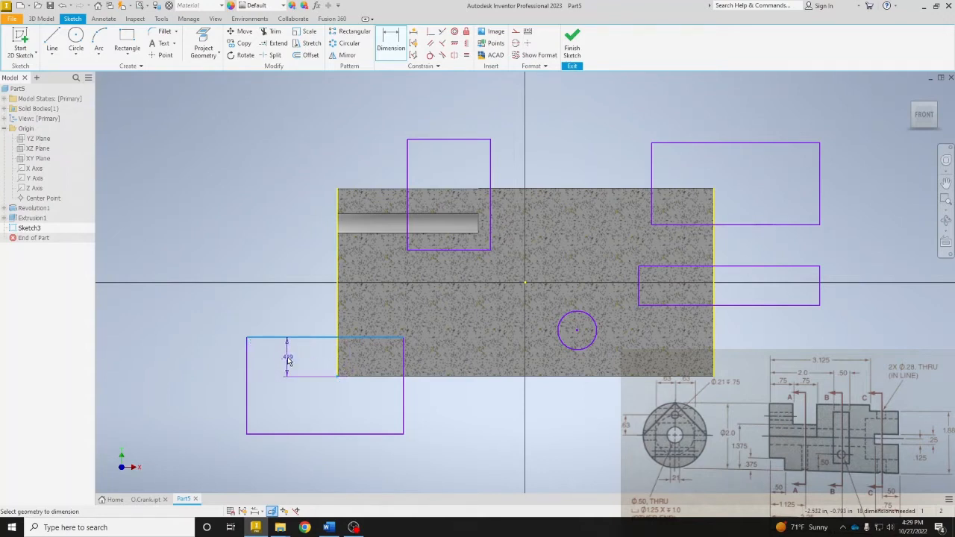
click(287, 361)
text(.)
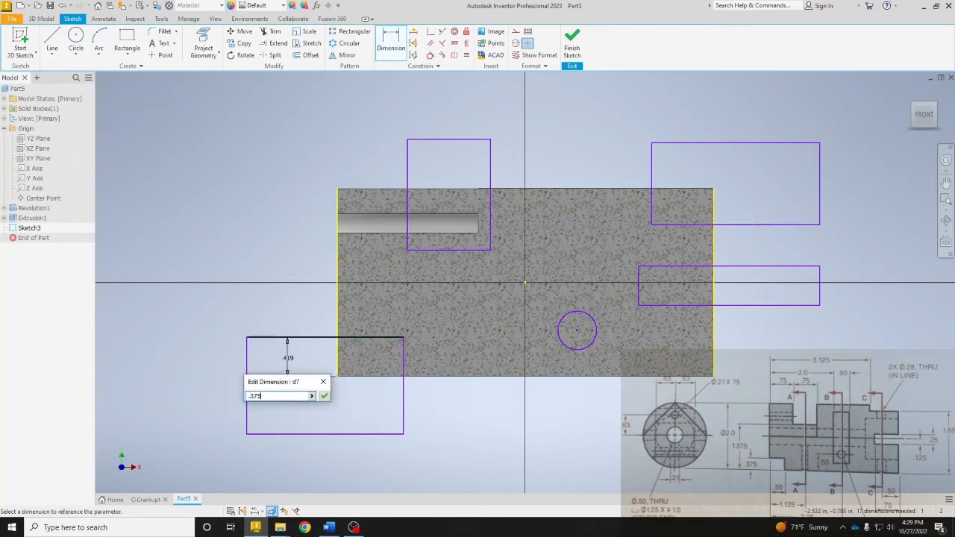
text(375)
key(Return)
Dimension the lower-left rectangle's right edge 0.5 in from the cylinder's left end
click(338, 367)
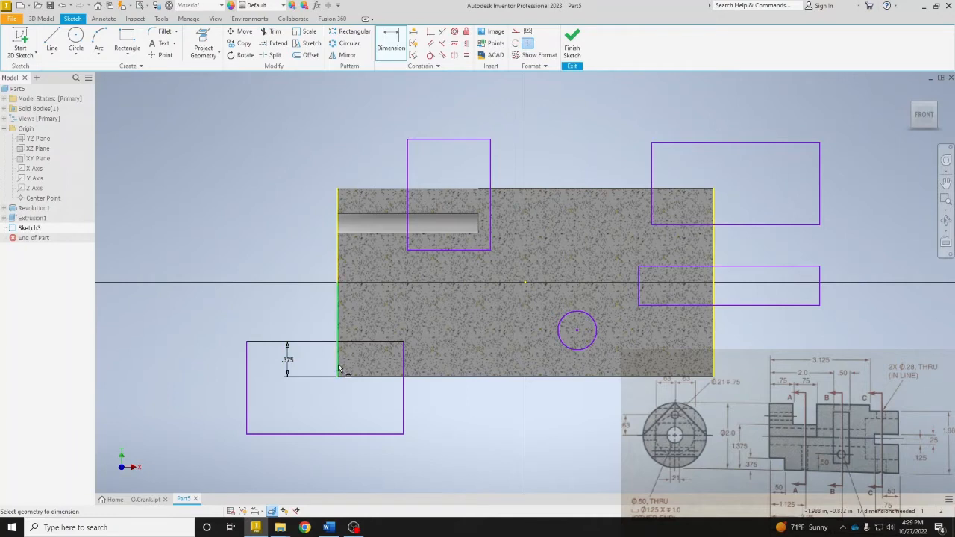
click(404, 368)
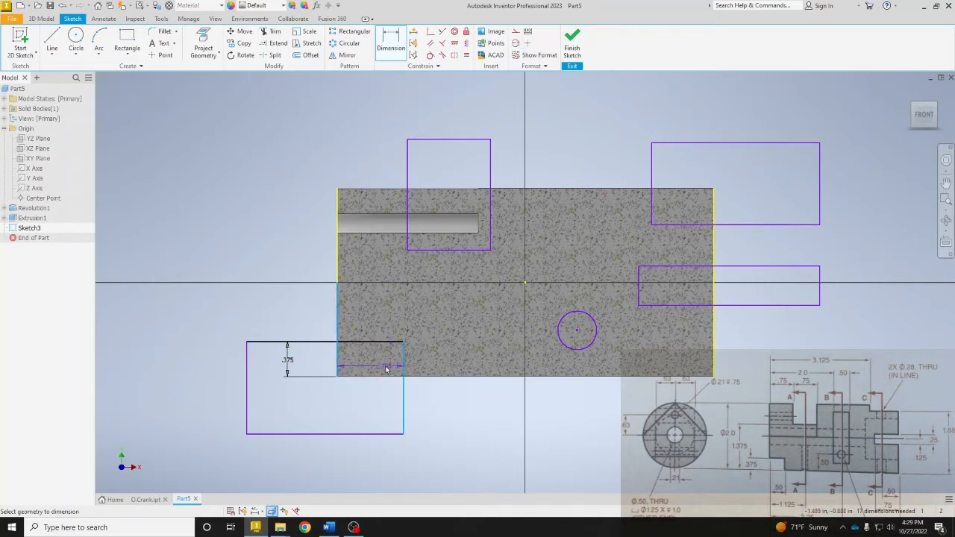
click(363, 405)
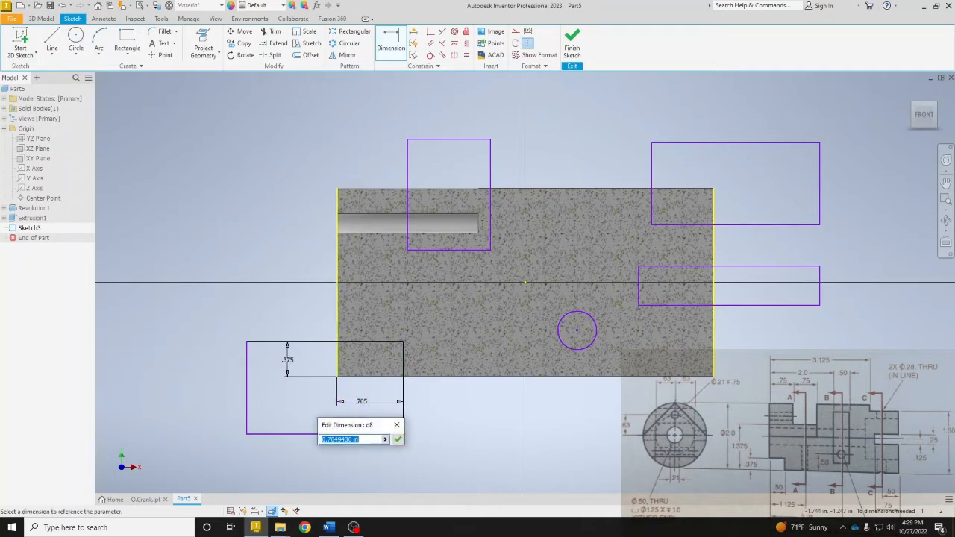
text(.5)
key(Return)
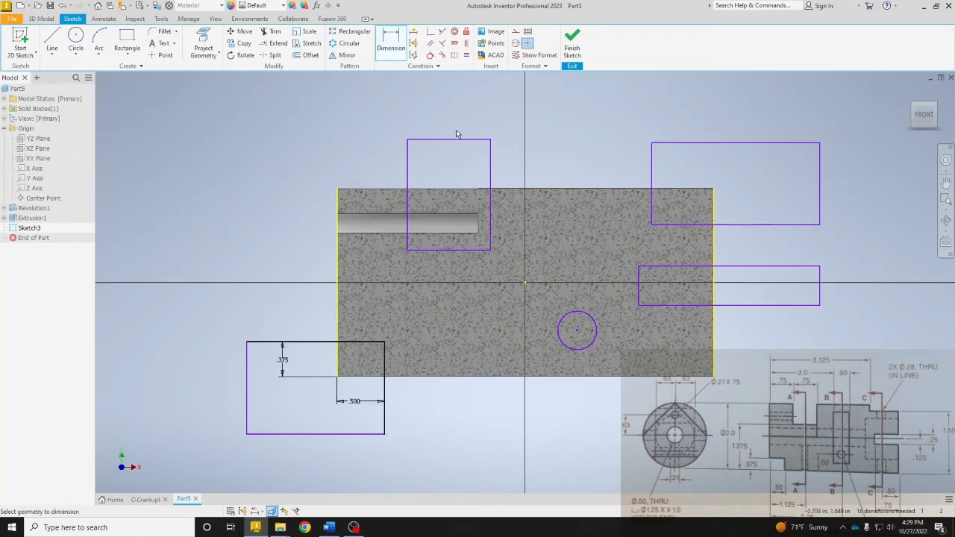
Set the width of the rectangle crossing the upper edge left of center to 0.75 in
click(444, 140)
click(453, 113)
text(.)
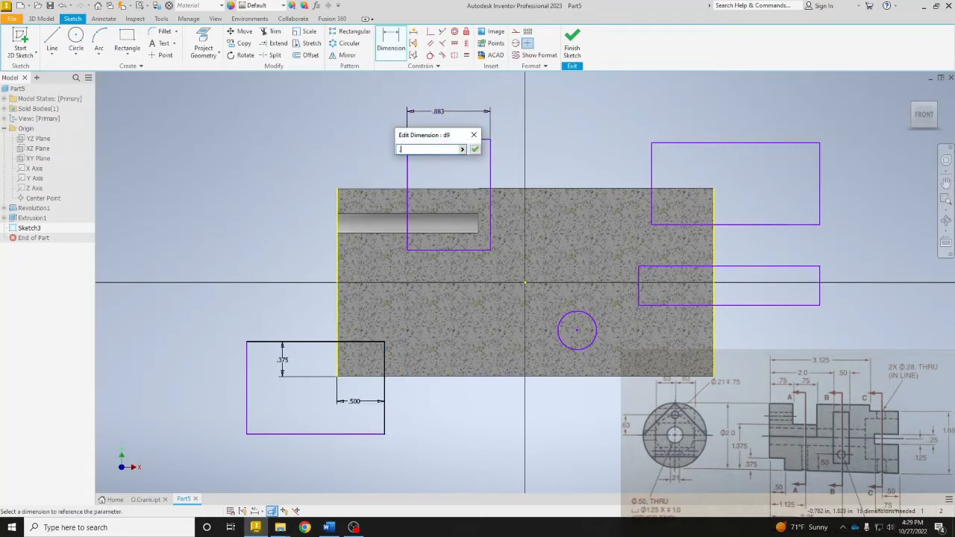
text(75)
key(Return)
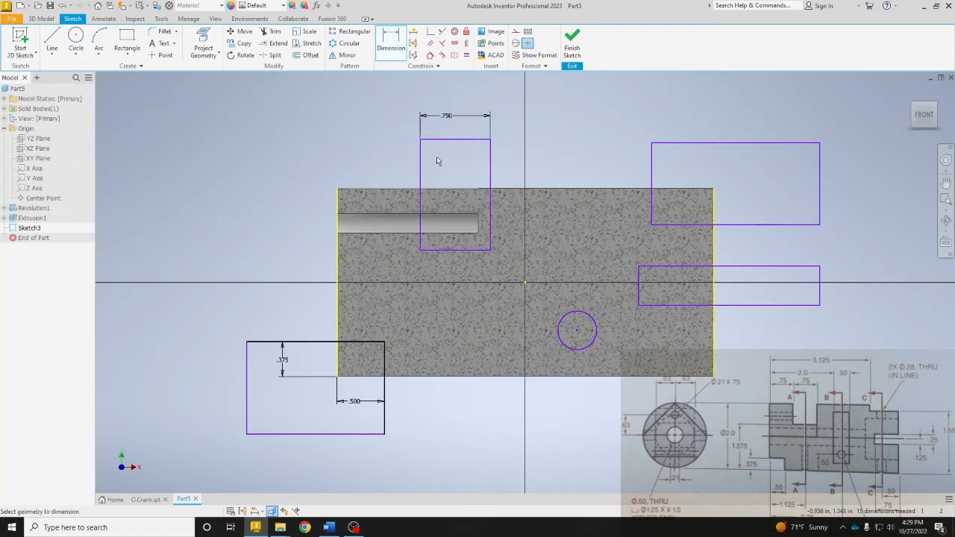
Place the upper rectangle's left side 0.75 in from the cylinder's left end
click(420, 171)
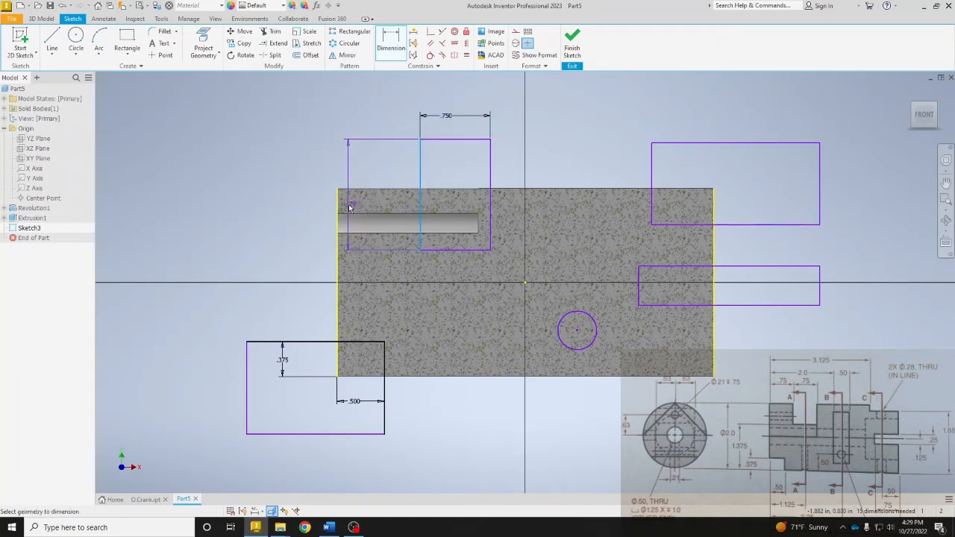
click(336, 226)
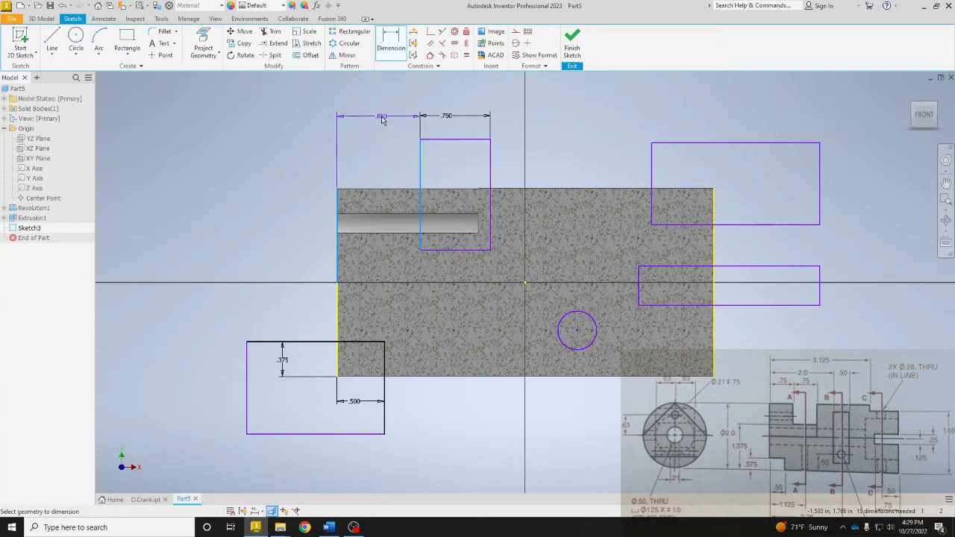
click(394, 114)
text(.75)
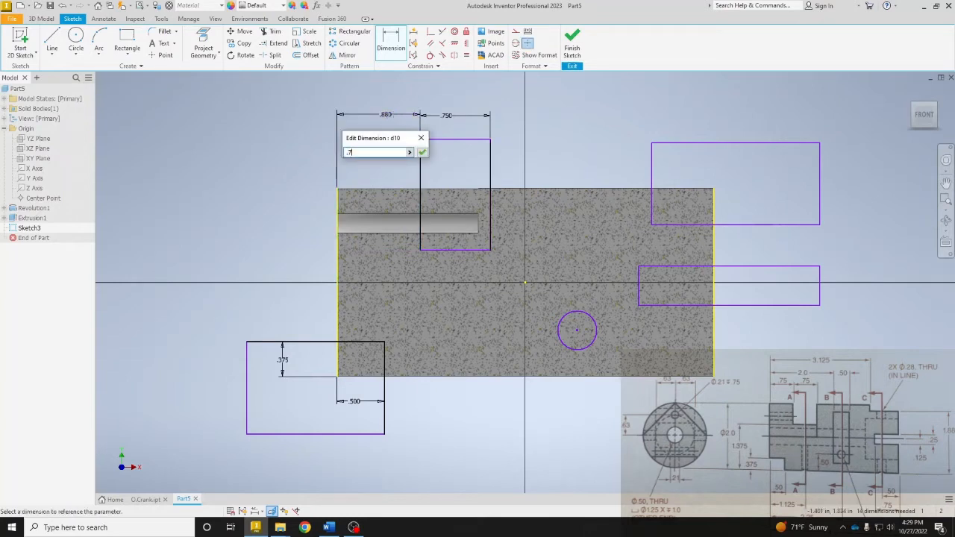
key(Return)
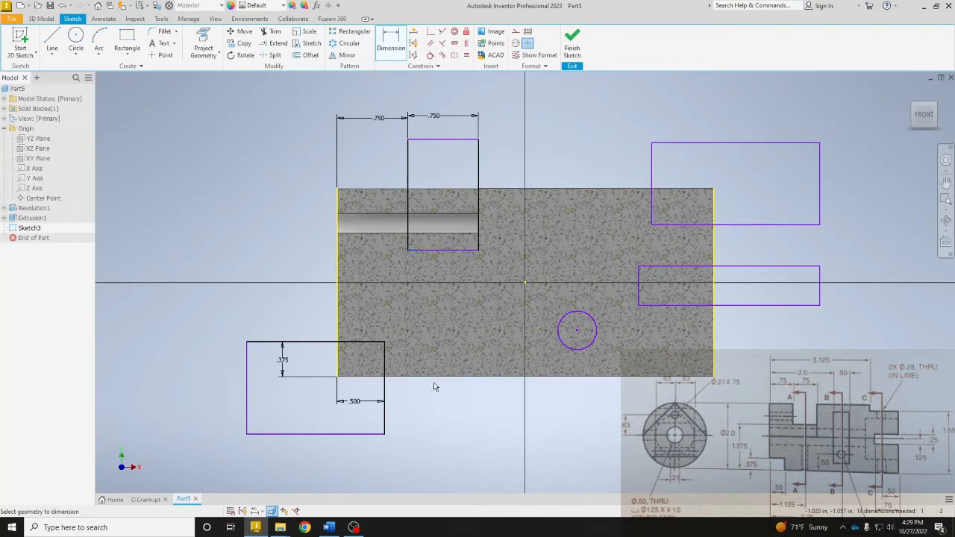
Set the upper rectangle's bottom edge 1.375 in above the cylinder's lower-left corner
click(423, 250)
click(338, 377)
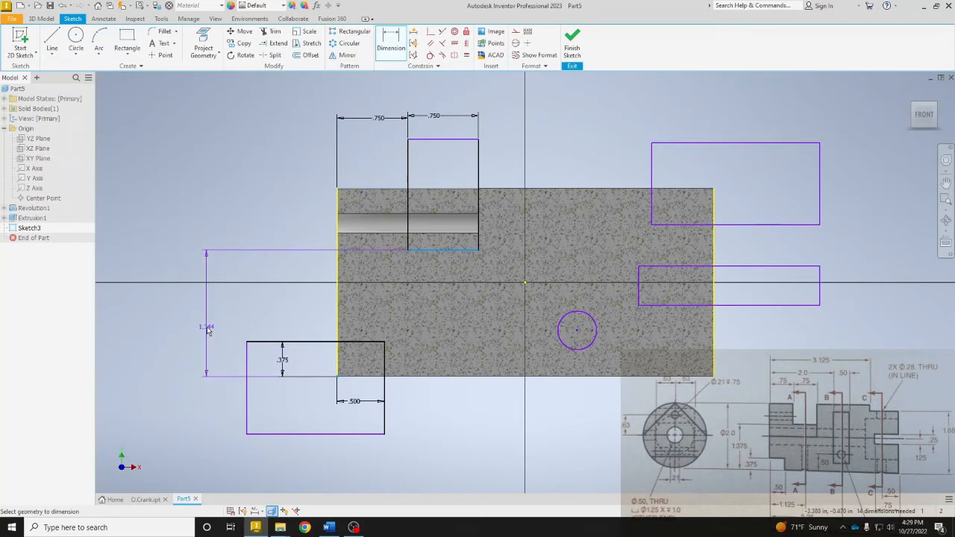
click(204, 326)
text(1)
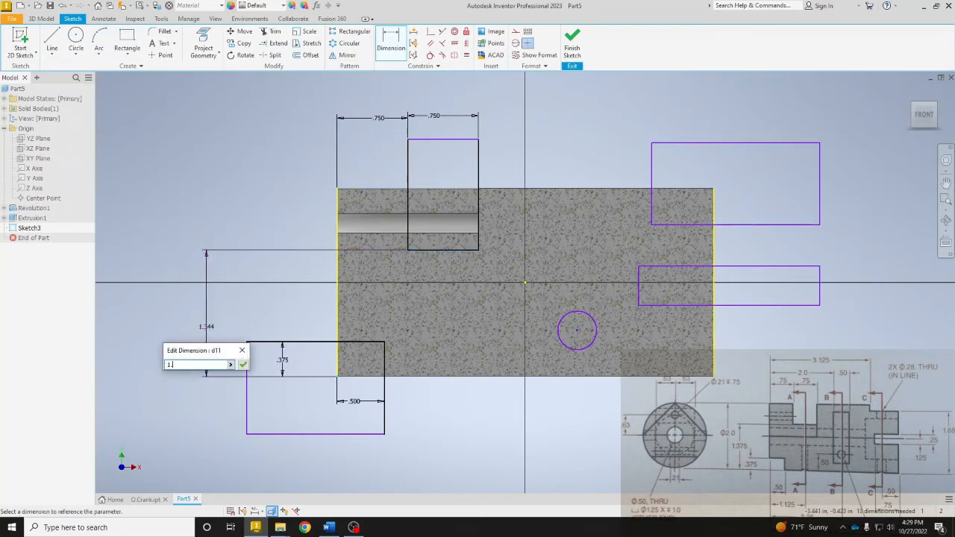
text(.375)
key(Return)
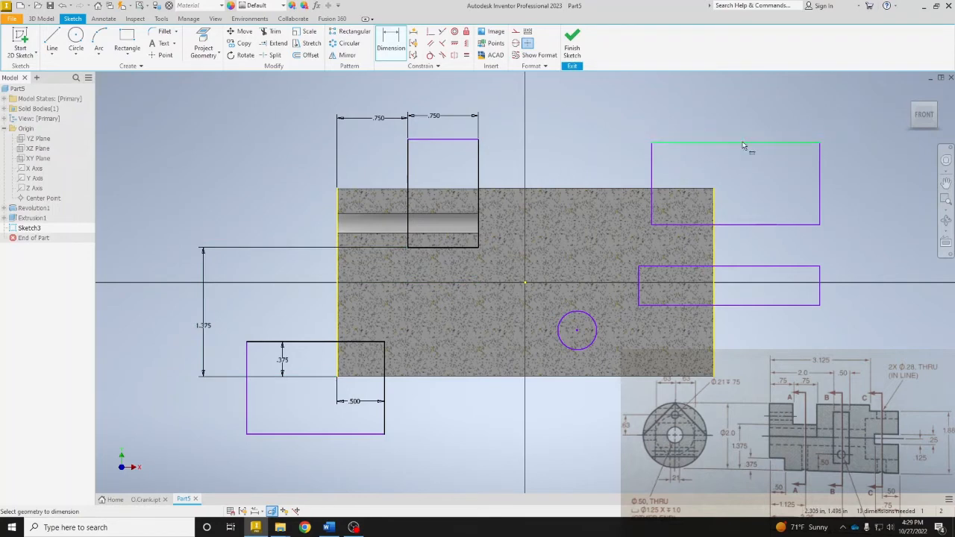
Dimension the upper-right rectangle's left side 3.125 in from the cylinder's left end
click(653, 164)
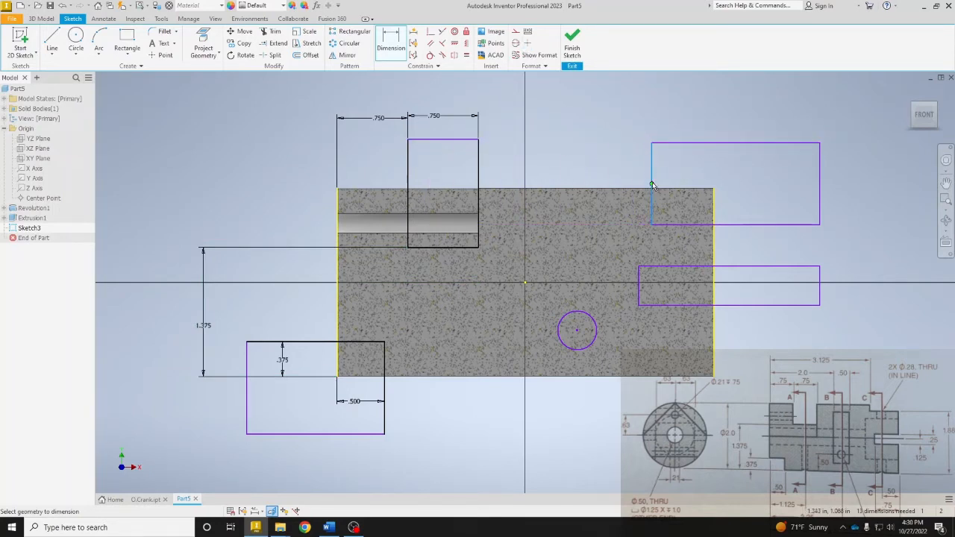
click(337, 209)
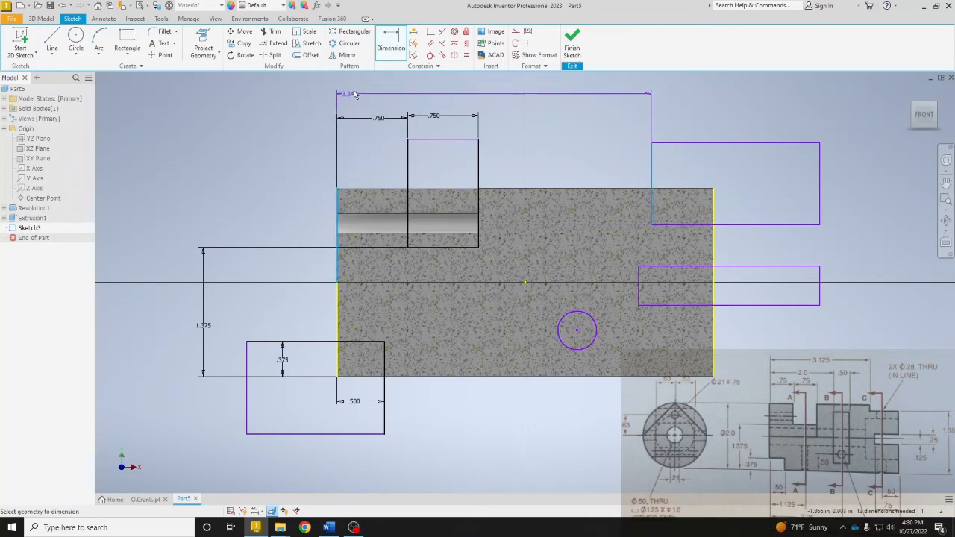
click(359, 85)
text(3.)
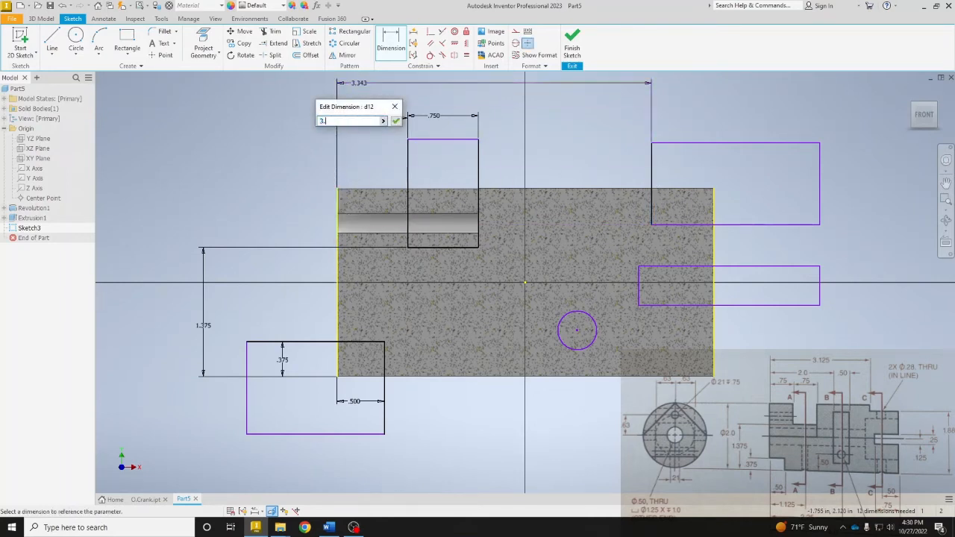
text(125)
key(Return)
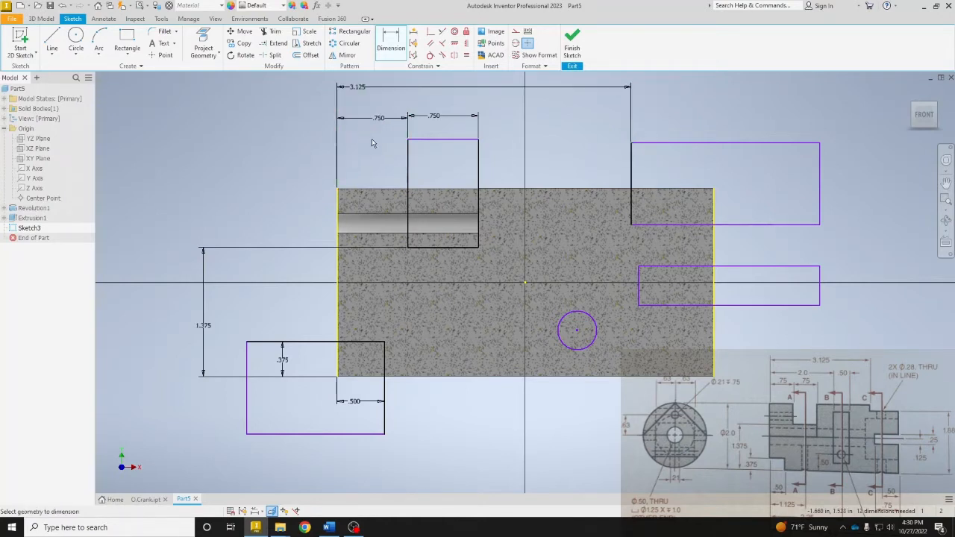
Set the upper-right rectangle's bottom edge 1.88 in above the cylinder's lower-right corner
click(677, 223)
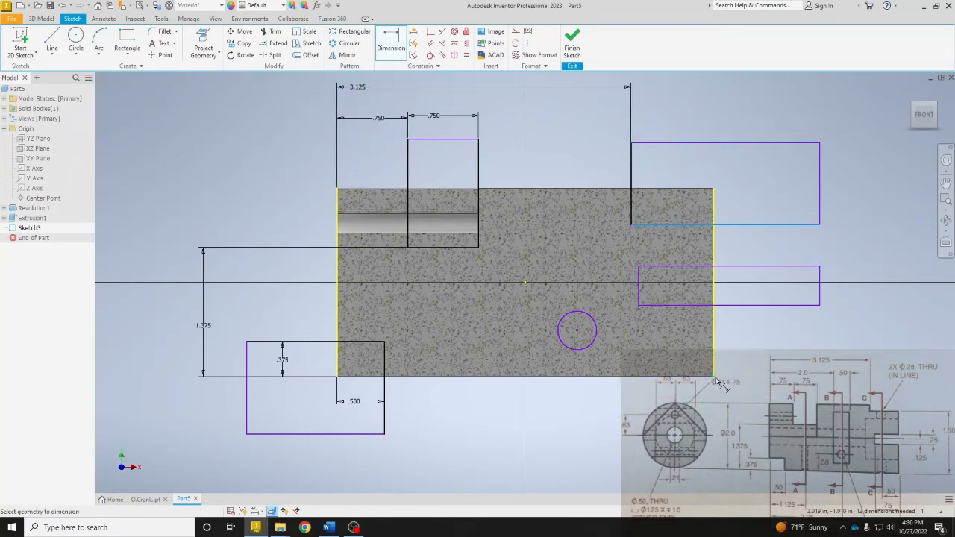
click(714, 375)
click(888, 326)
text(1.88)
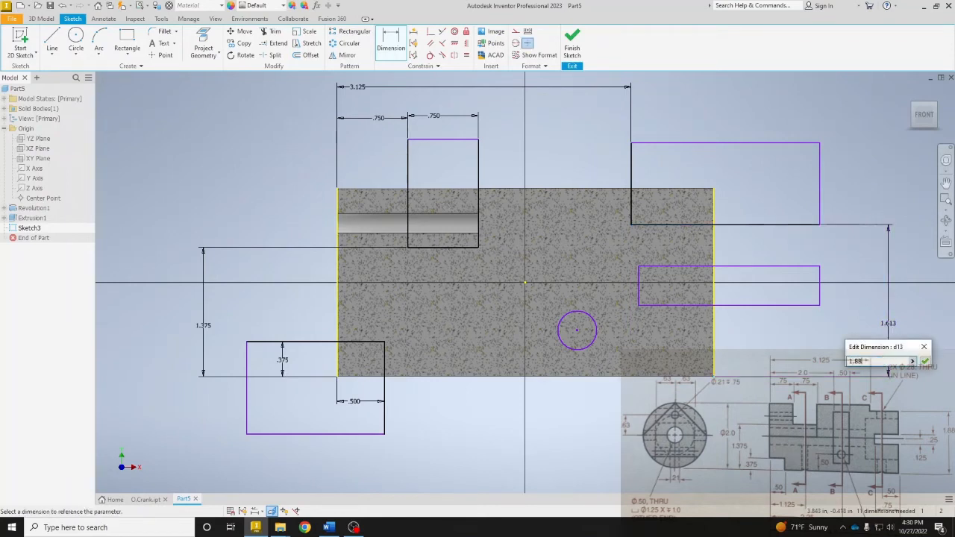
key(Return)
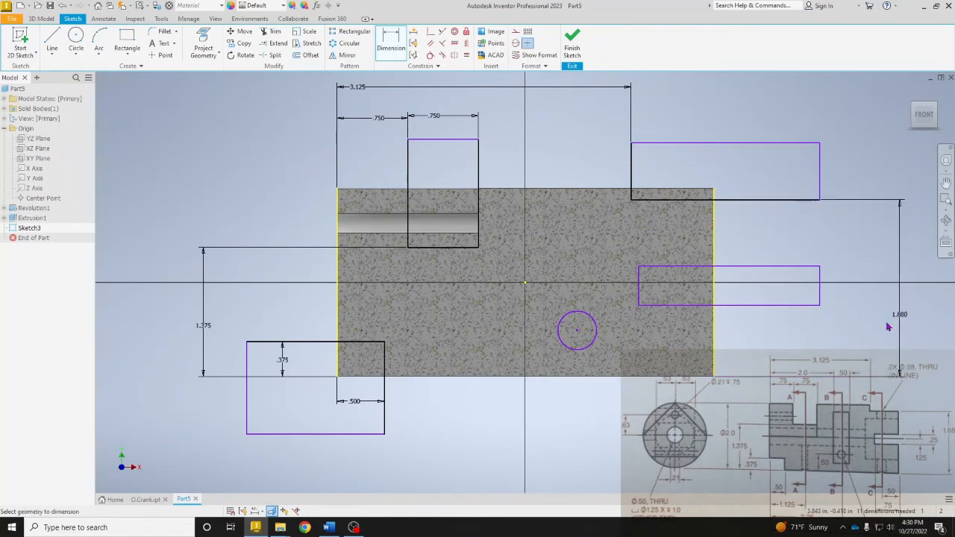
Set the narrow right-hand rectangle's height to 0.25 in and its lower edge 0.125 in below the origin
click(819, 295)
click(858, 298)
text(.25)
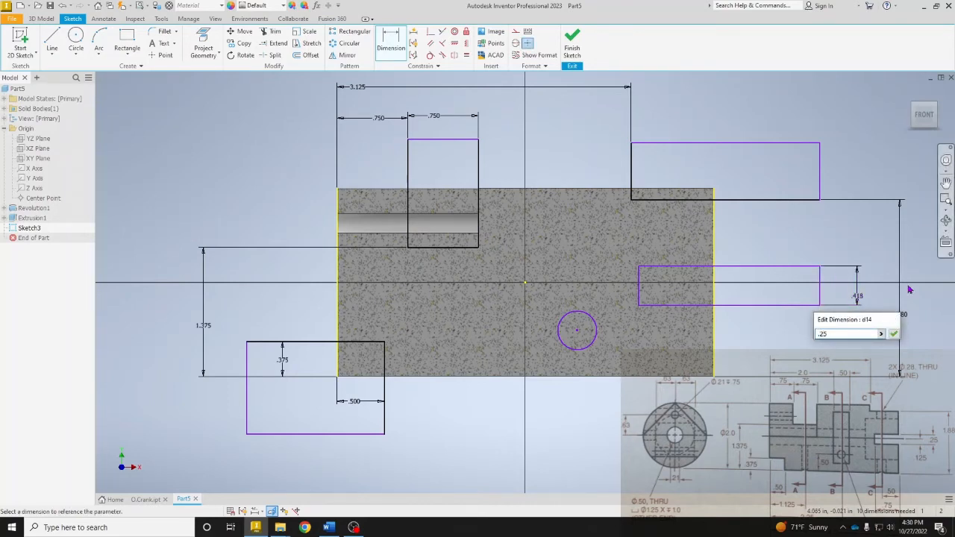
key(Return)
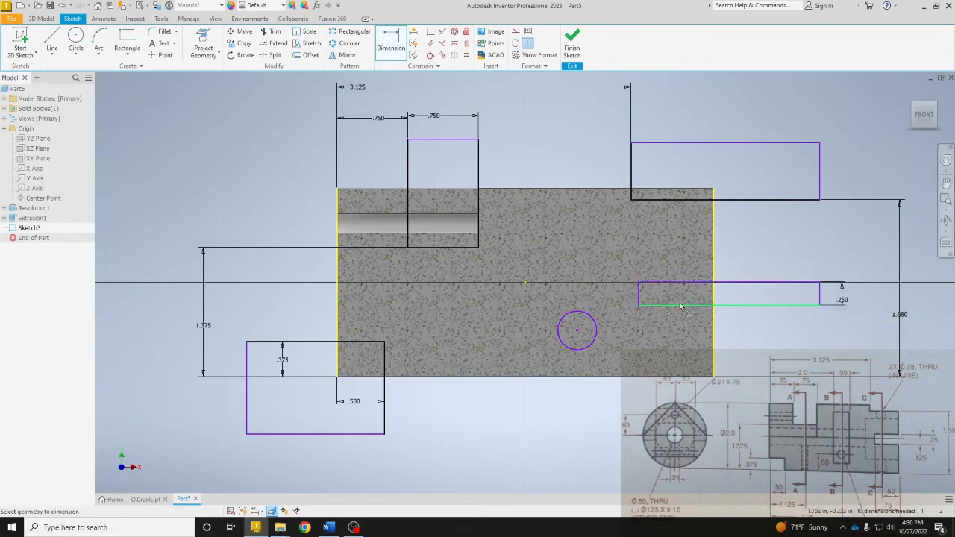
click(648, 306)
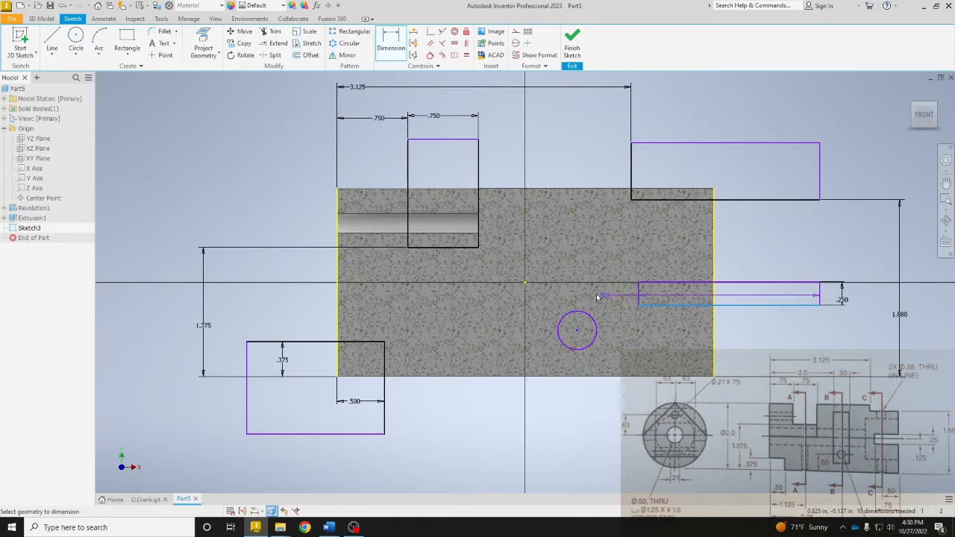
click(525, 283)
click(552, 299)
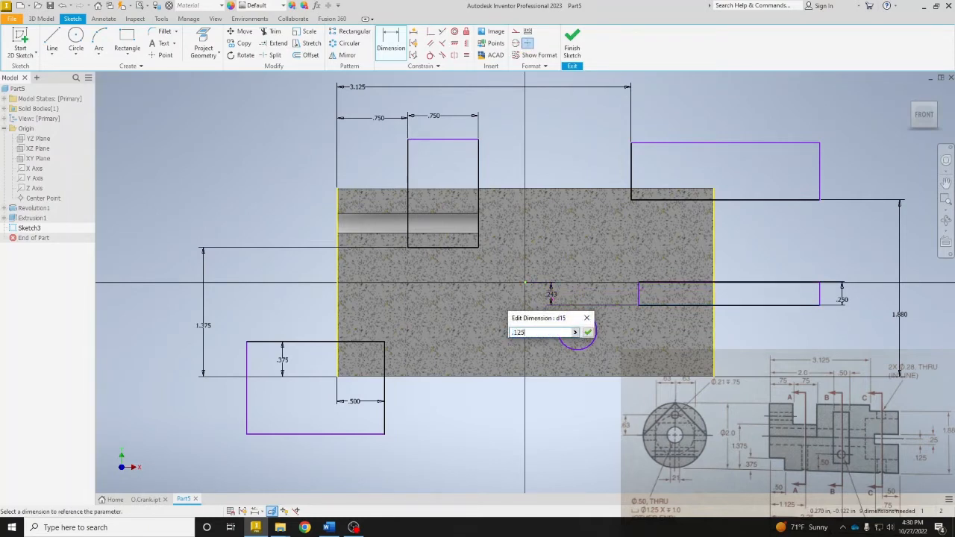
key(Return)
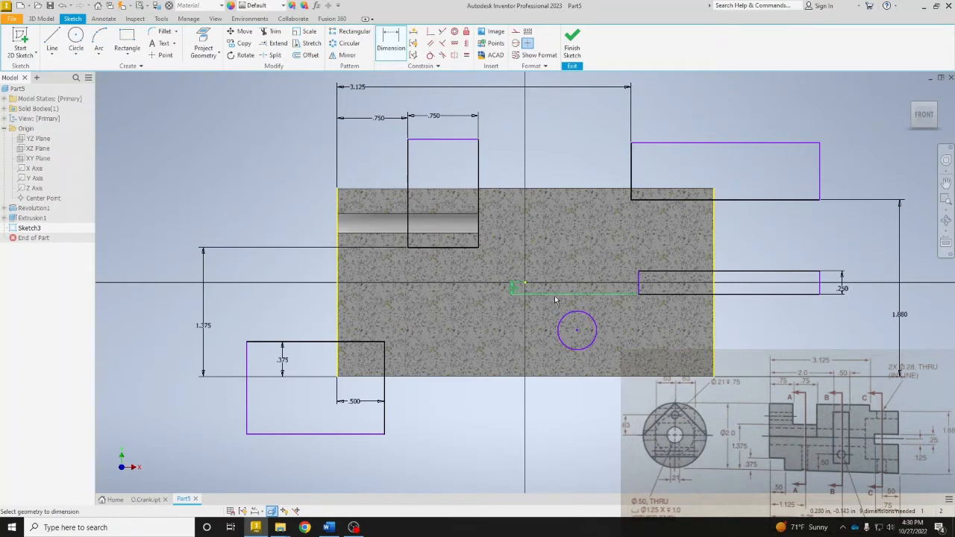
Dimension the narrow right-hand rectangle's left edge 0.75 in from the cylinder's right end
click(714, 326)
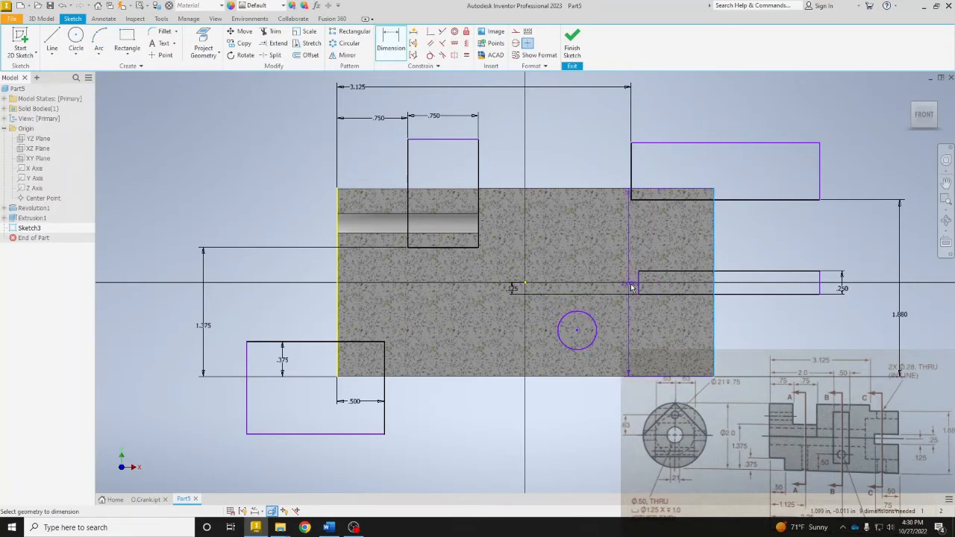
click(639, 291)
click(675, 440)
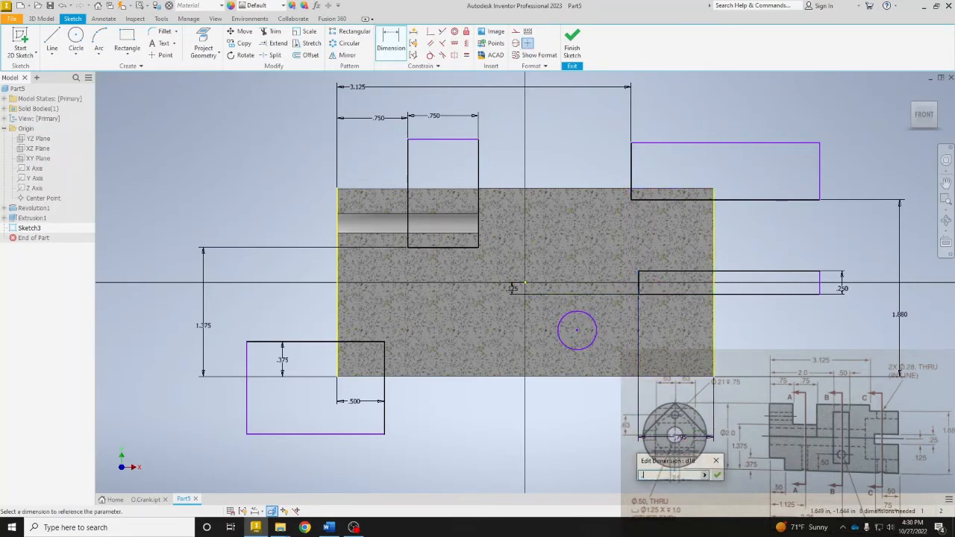
text(.75)
key(Return)
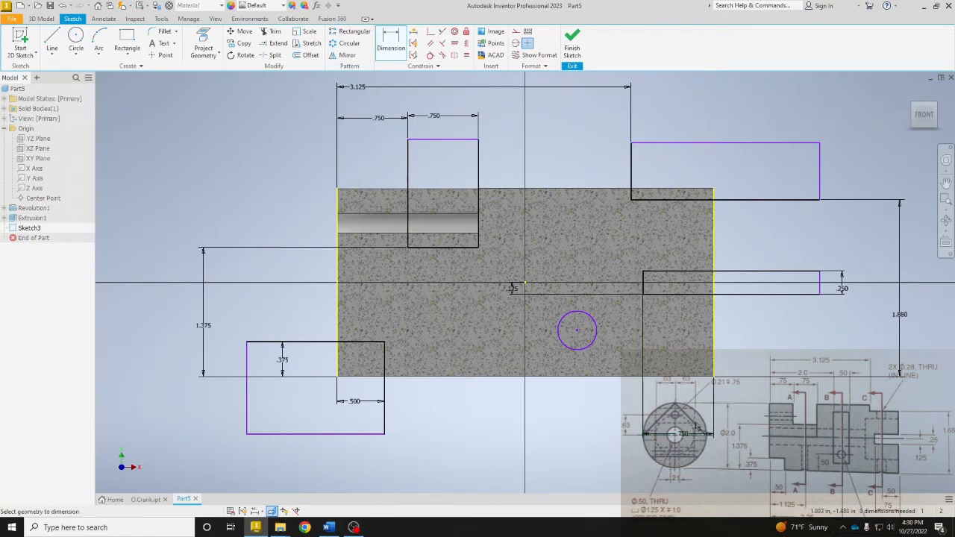
Set the diameter of the circle in the lower half of the cylinder to 0.21 in
click(576, 349)
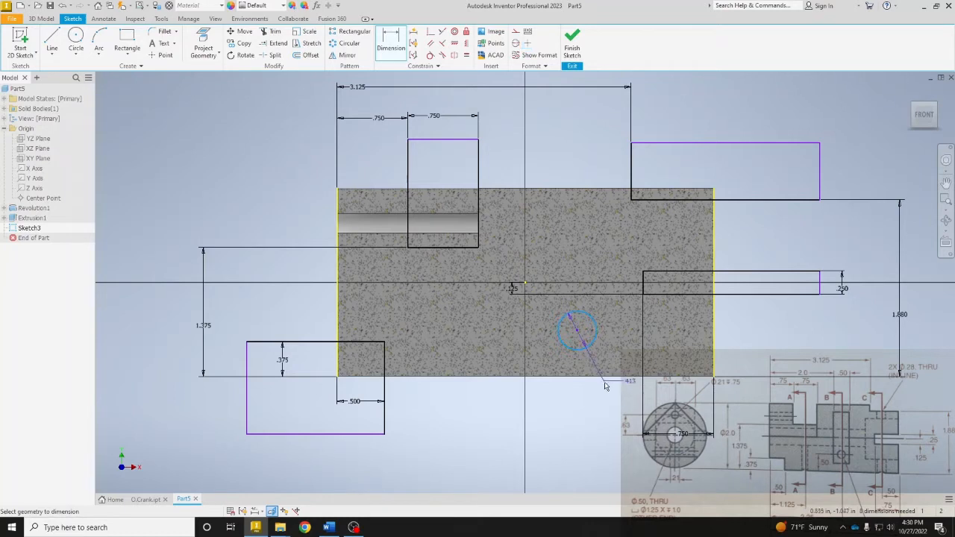
click(597, 399)
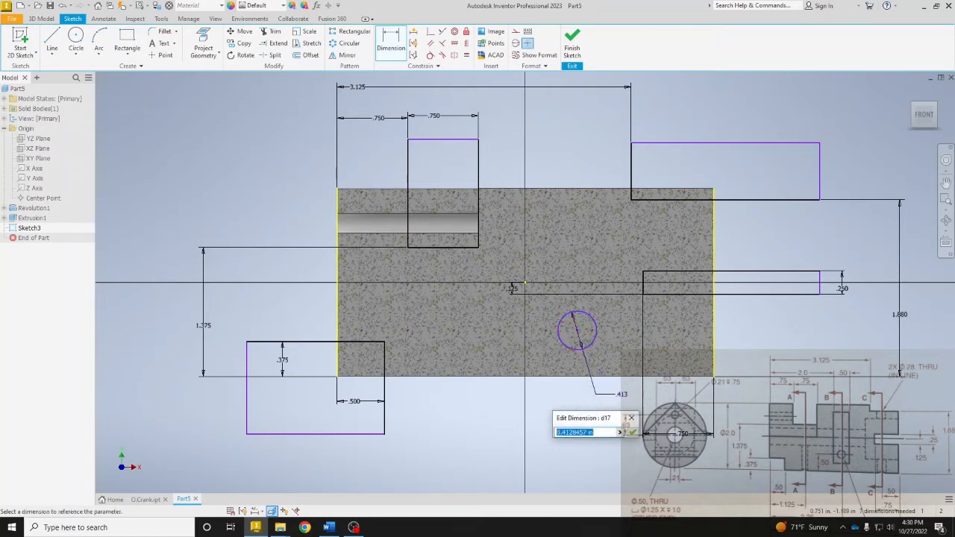
text(.21)
key(Return)
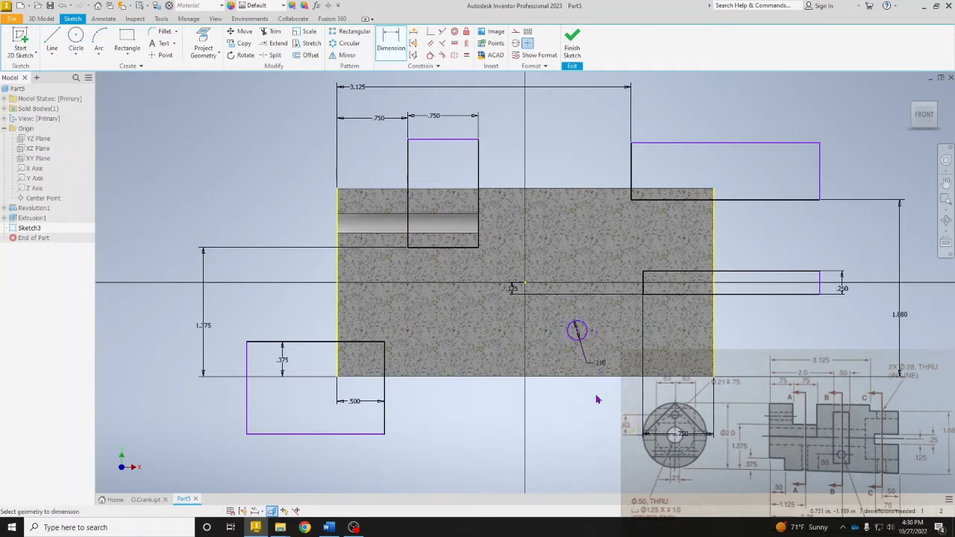
Dimension the small circle's center 2.25 in from the cylinder's left end
click(575, 328)
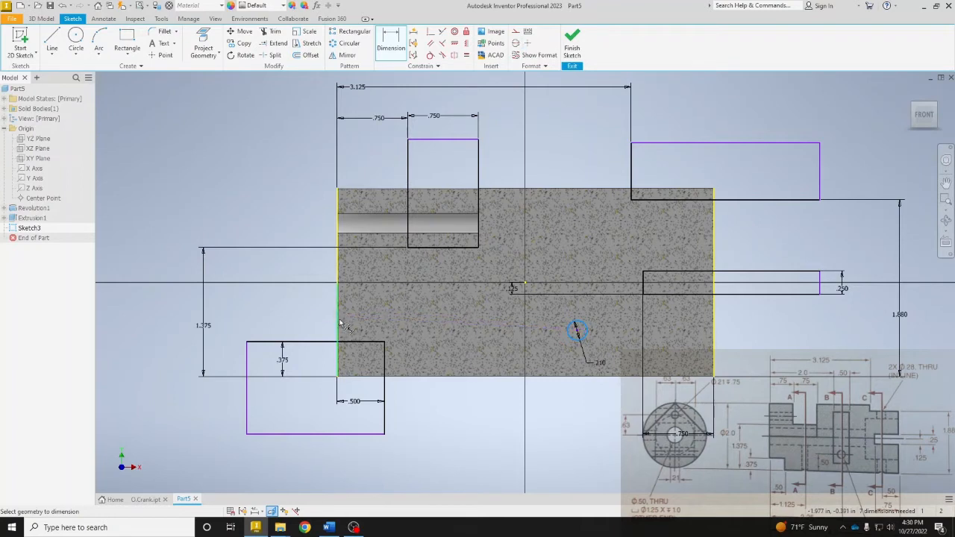
click(340, 328)
click(423, 467)
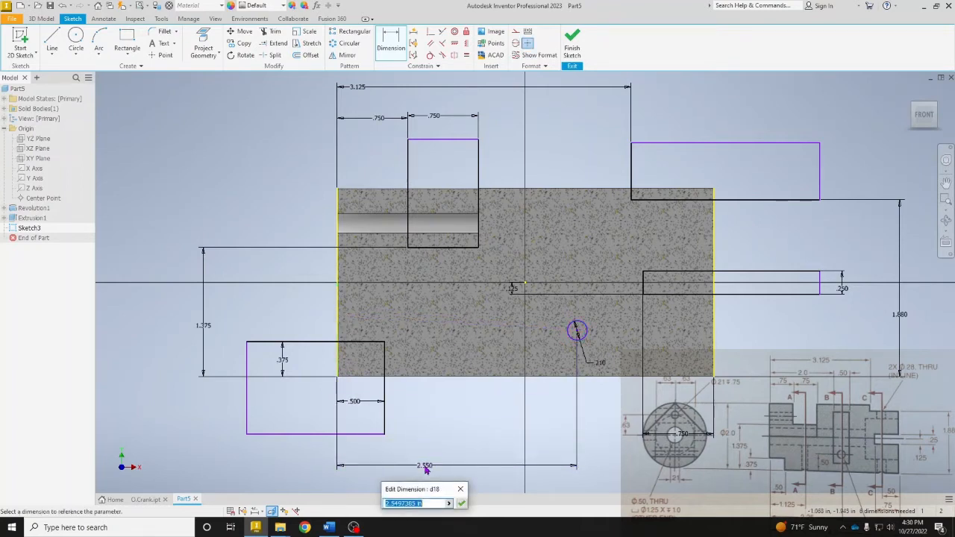
text(2.25)
key(Return)
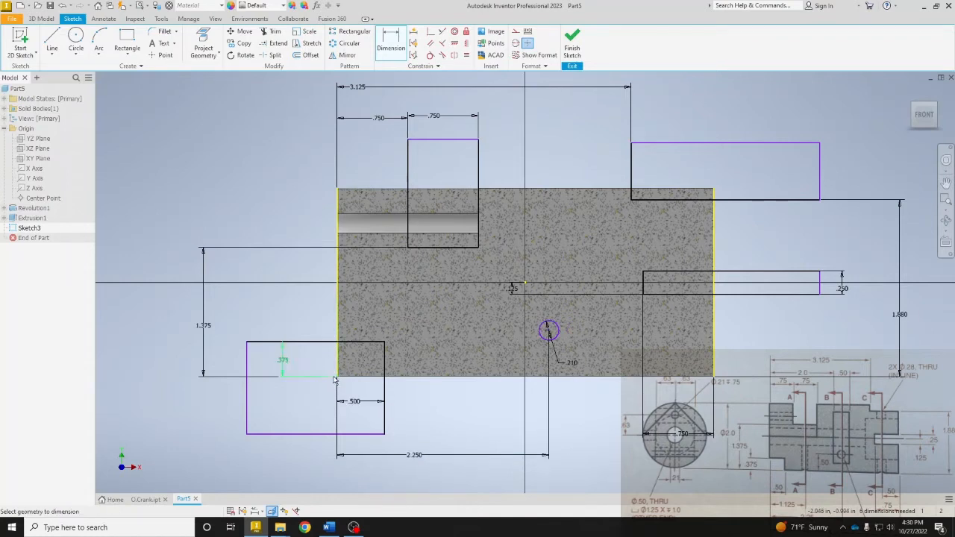
Set the small circle's center 0.5 in above the cylinder's lower-left corner and finish the sketch
click(543, 341)
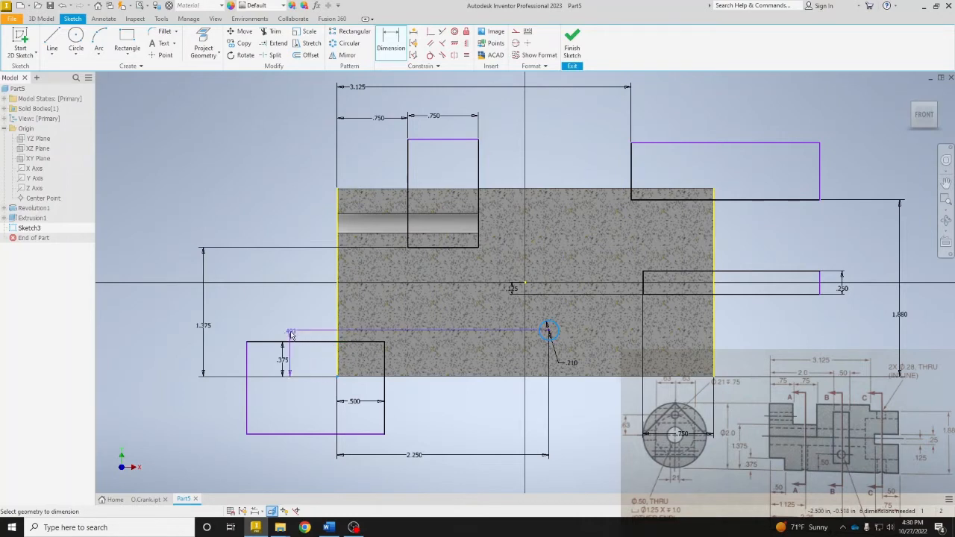
click(226, 323)
text(.5)
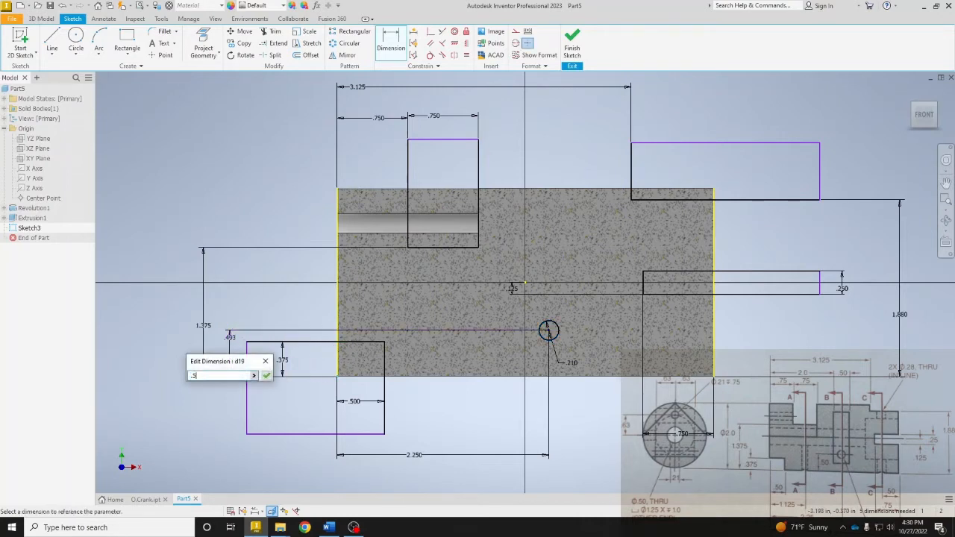
key(Return)
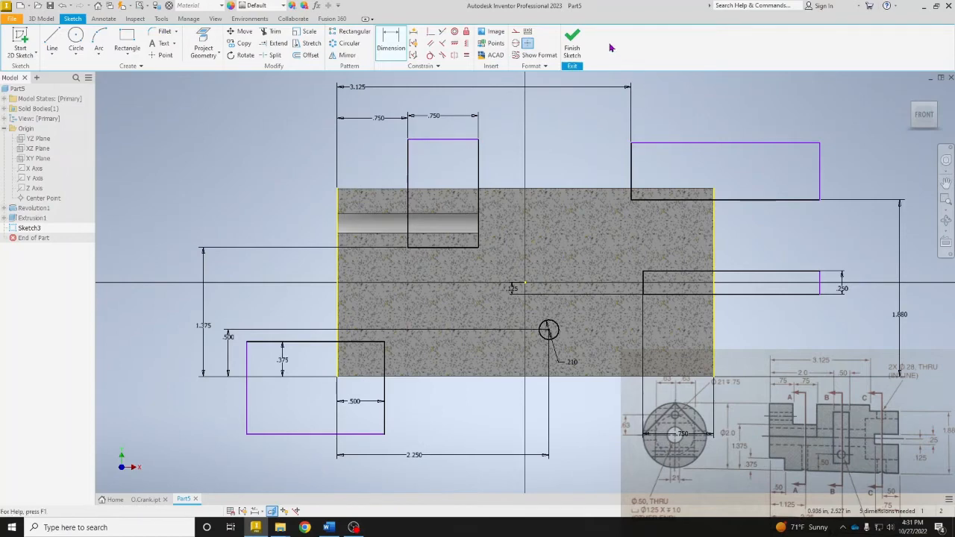
click(572, 44)
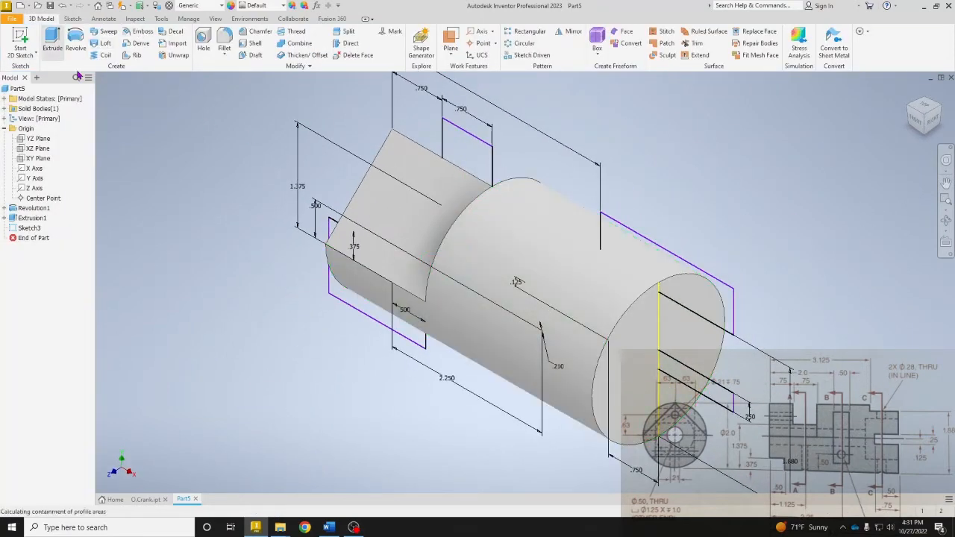
Extrude the four rectangles and the small circle as a symmetric Through All cut in the cylinder
click(52, 41)
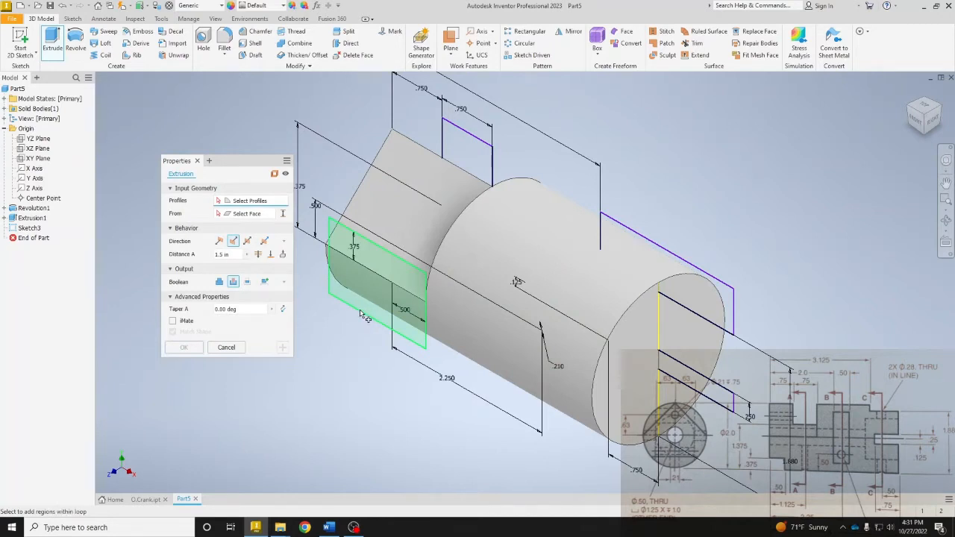
click(362, 314)
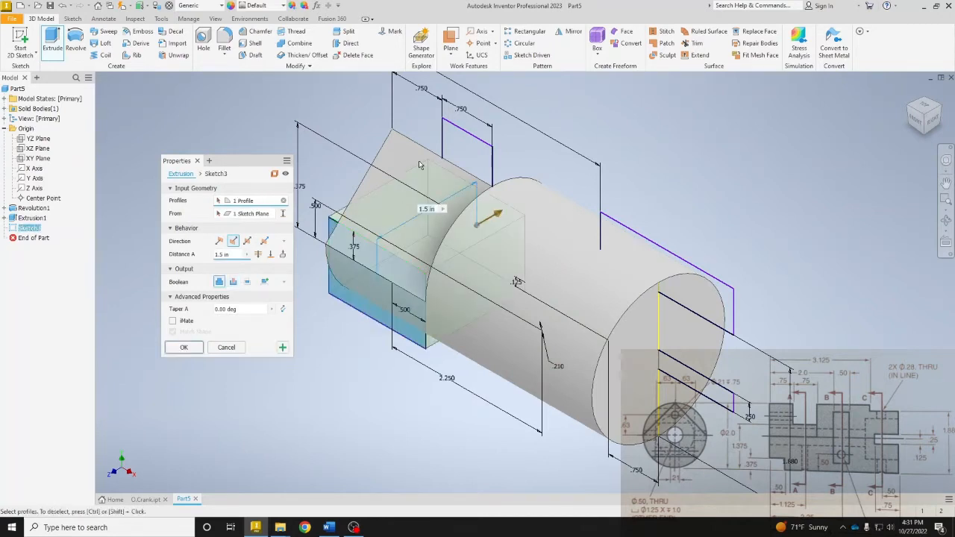
click(462, 130)
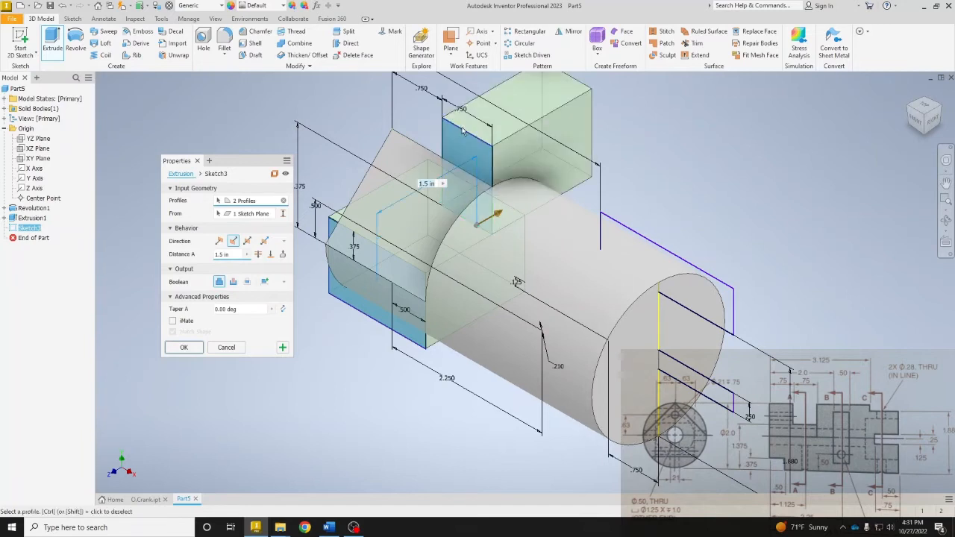
click(725, 285)
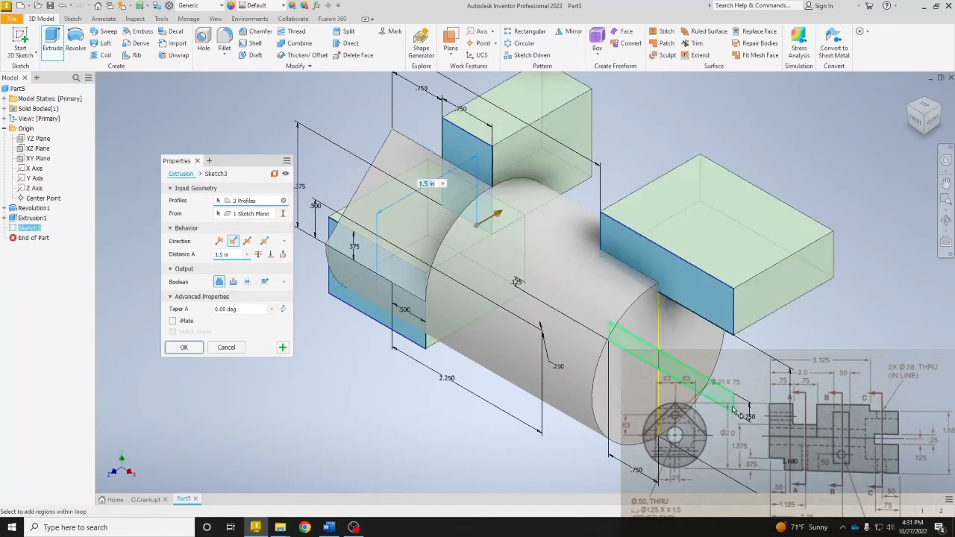
click(734, 409)
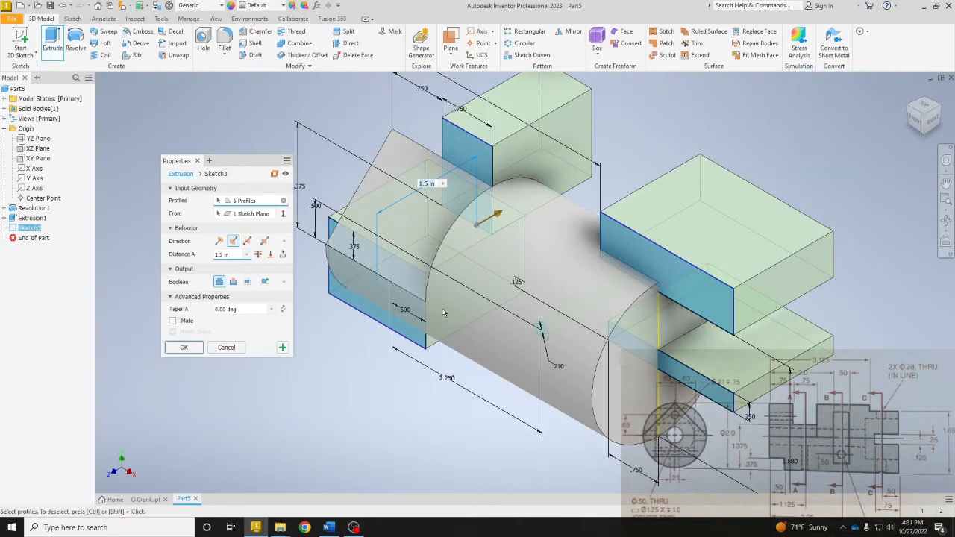
click(247, 243)
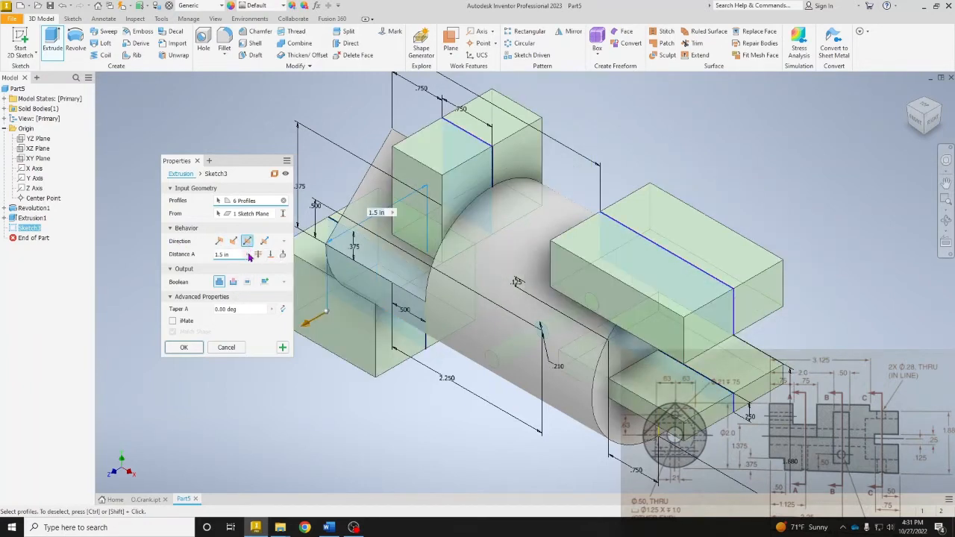
click(259, 255)
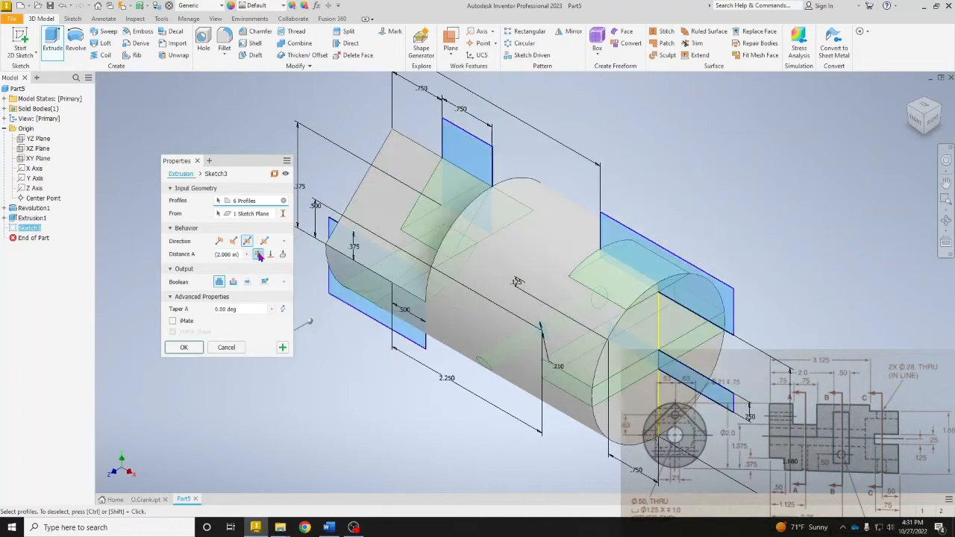
click(232, 282)
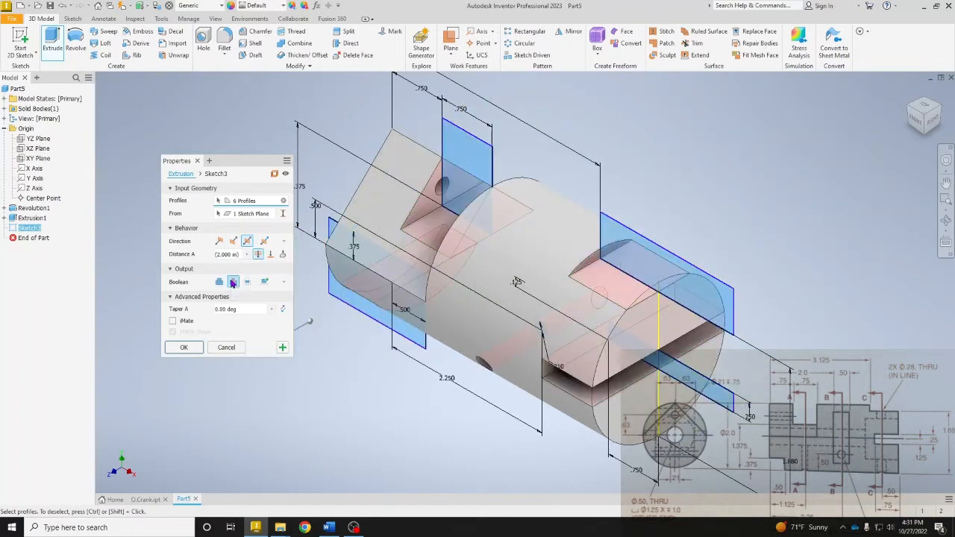
click(916, 121)
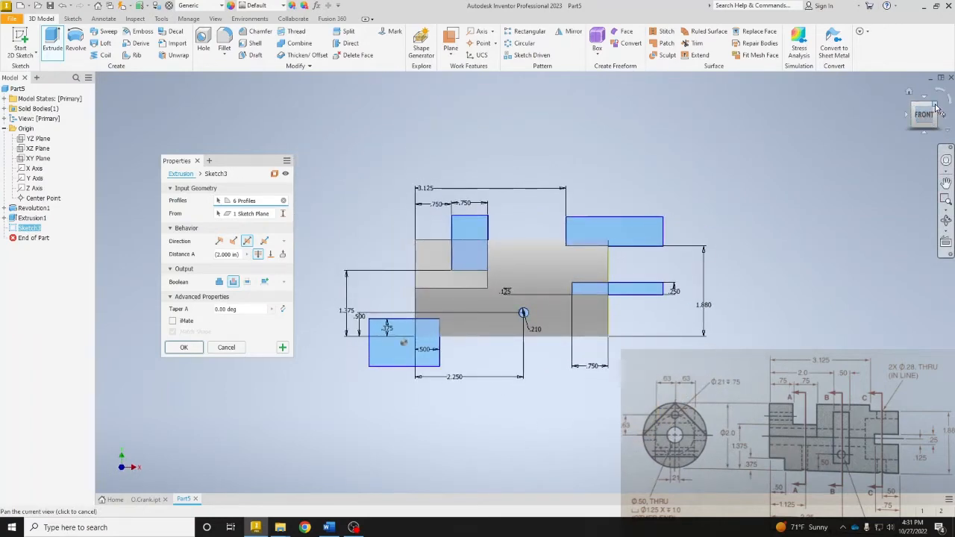
click(908, 91)
click(183, 346)
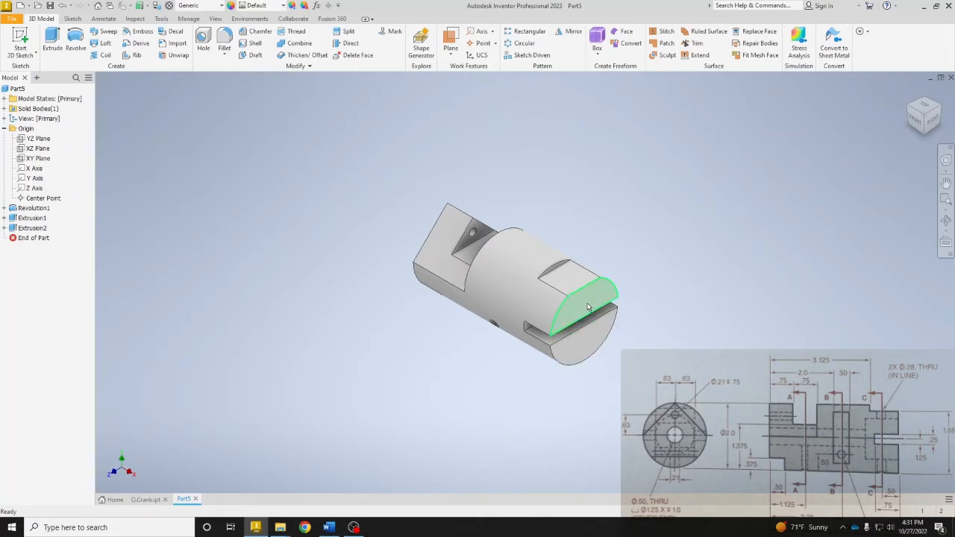
Start a hole on the upper slotted end face and make it concentric with the cylinder's rounded edge
click(202, 39)
scroll(586, 316, down, 5)
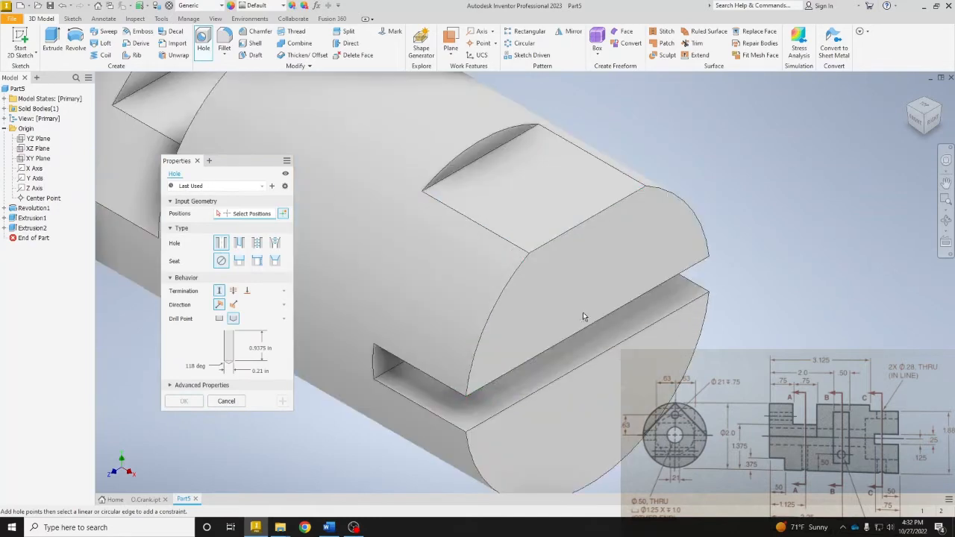
middle_drag(604, 285, 457, 264)
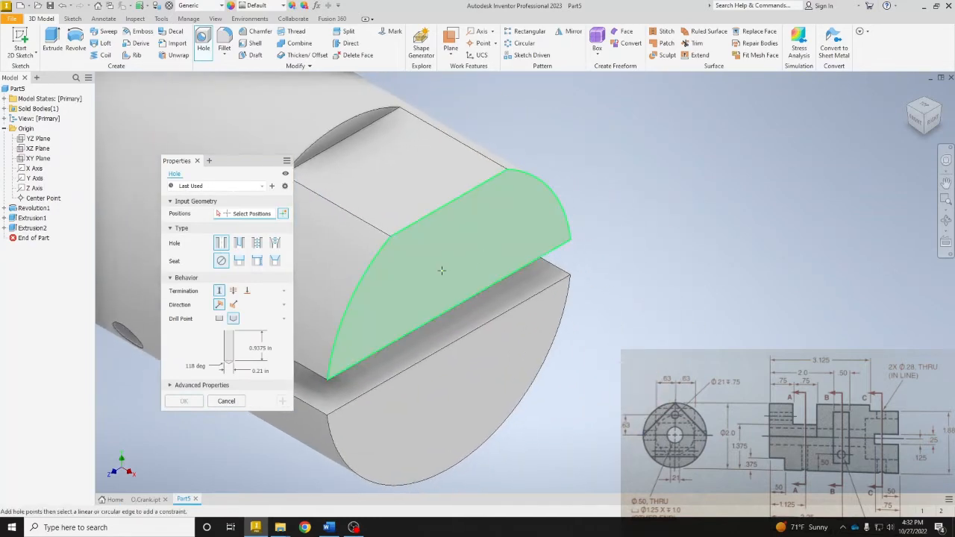
click(441, 272)
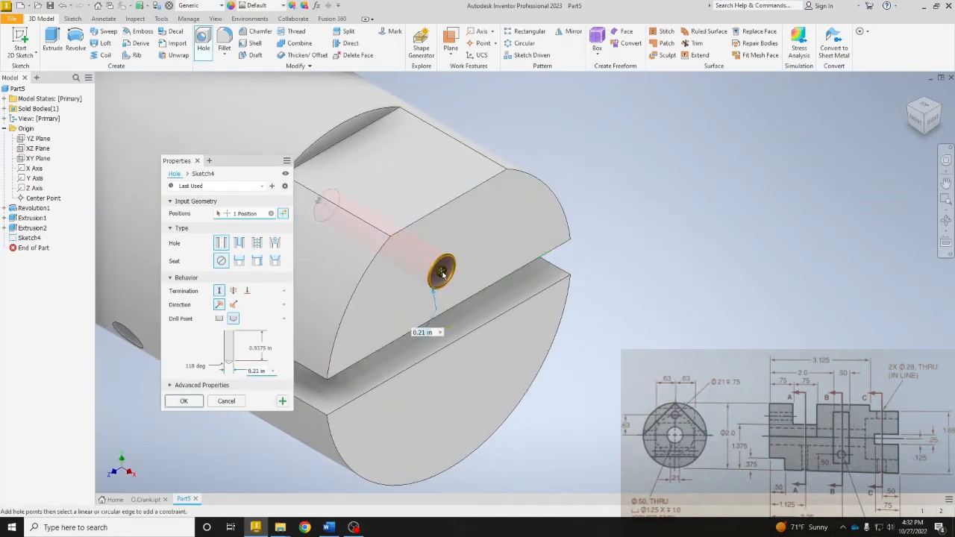
click(555, 198)
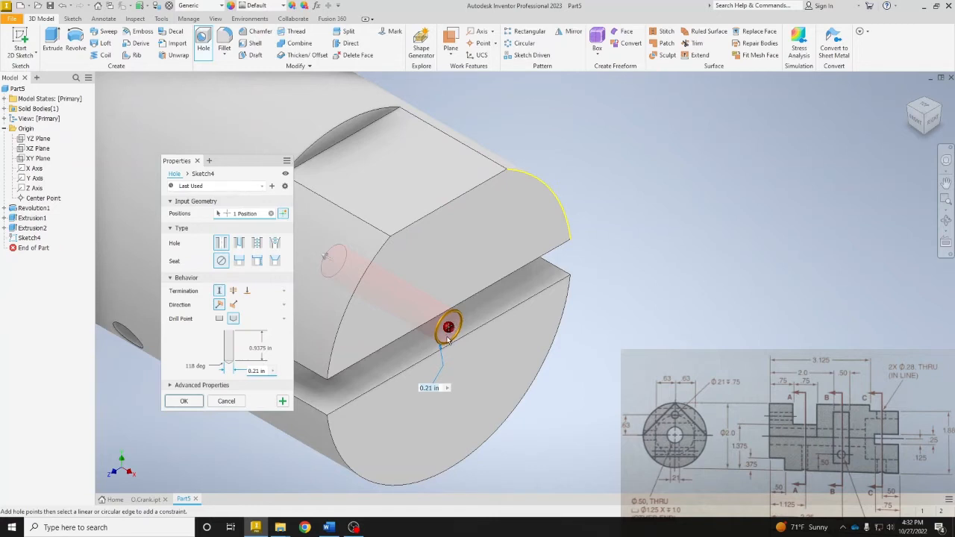
Give the hole a counterbore seat with a 1.25 in diameter and a 1 in depth
click(238, 261)
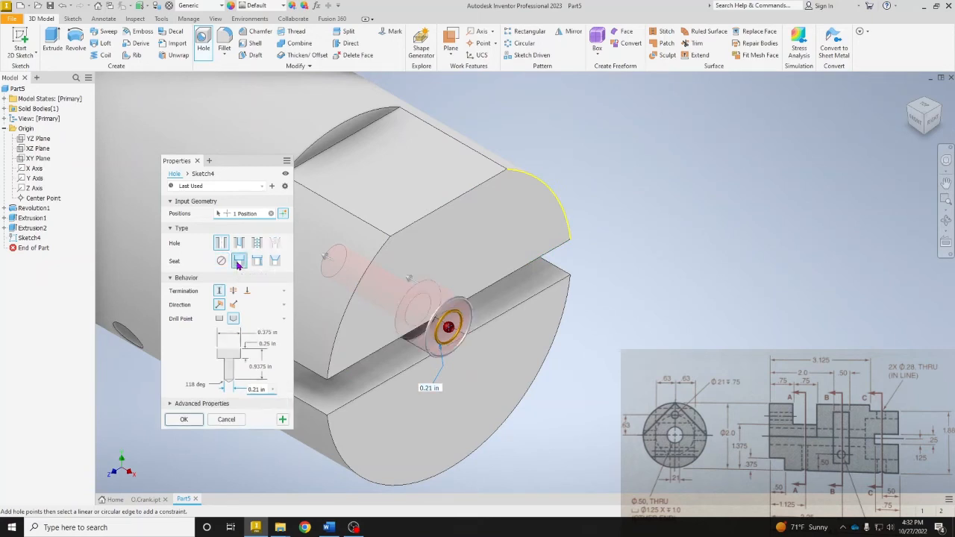
click(262, 332)
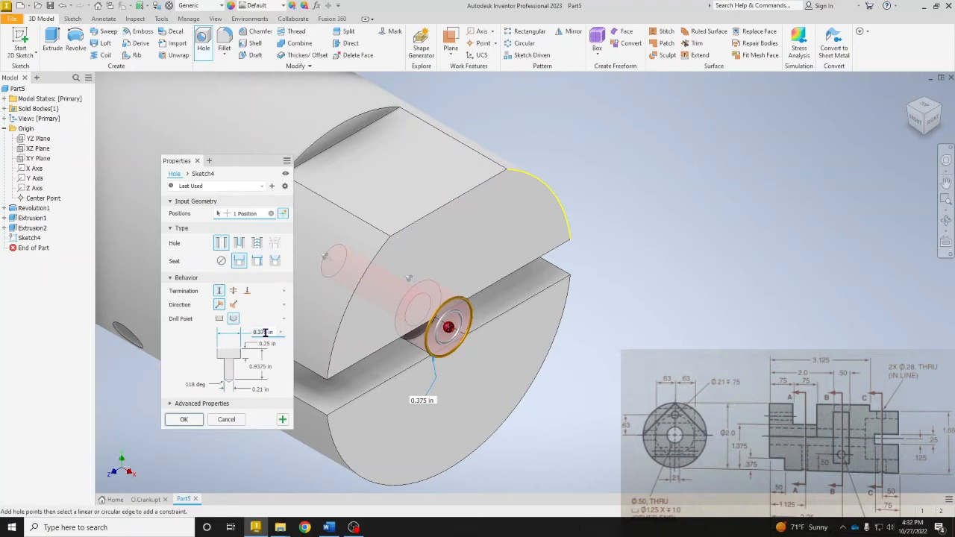
text(1.25)
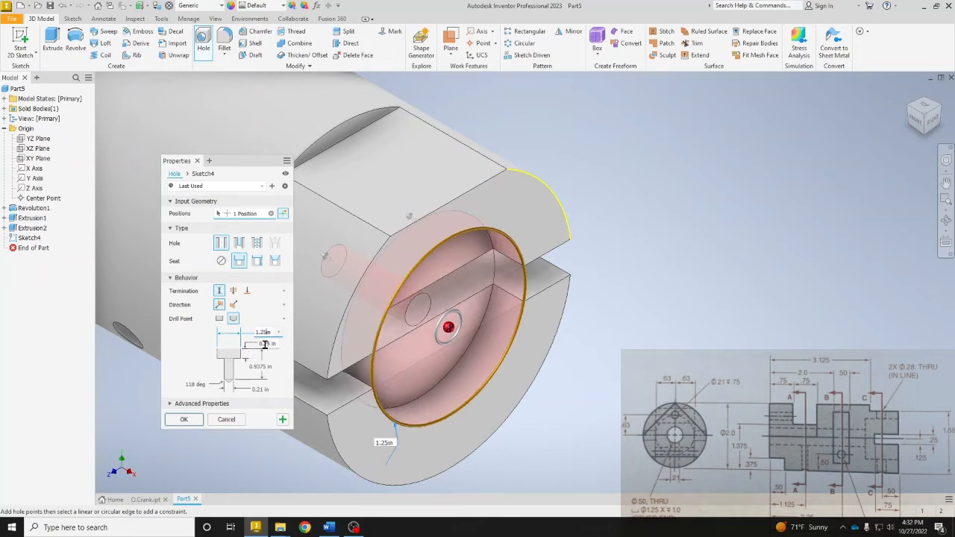
click(259, 344)
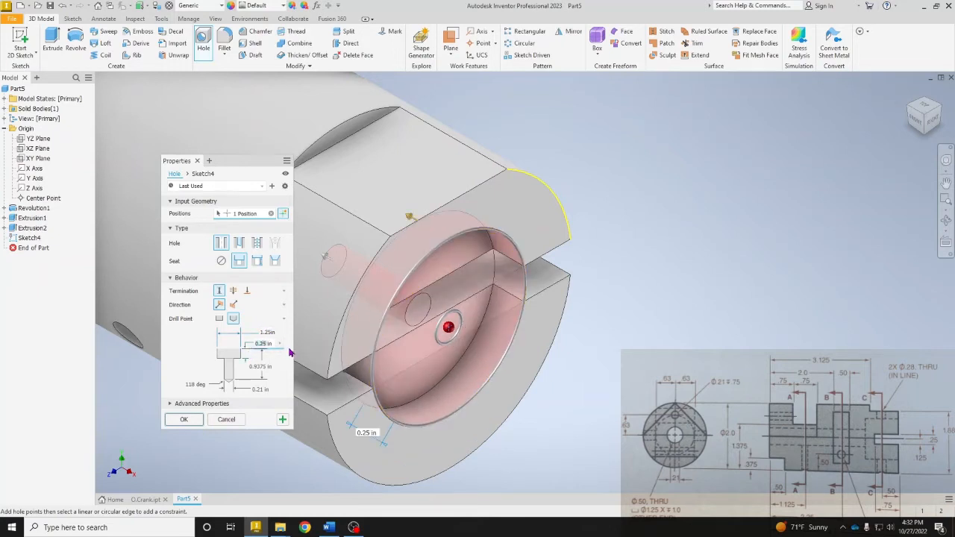
text(1)
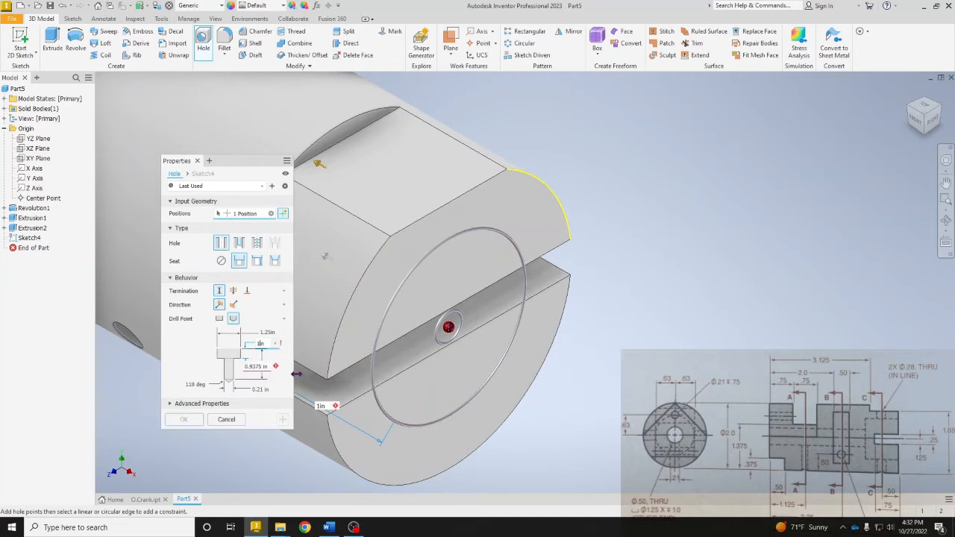
Set the counterbored hole's termination to Through All
mouse_move(271, 370)
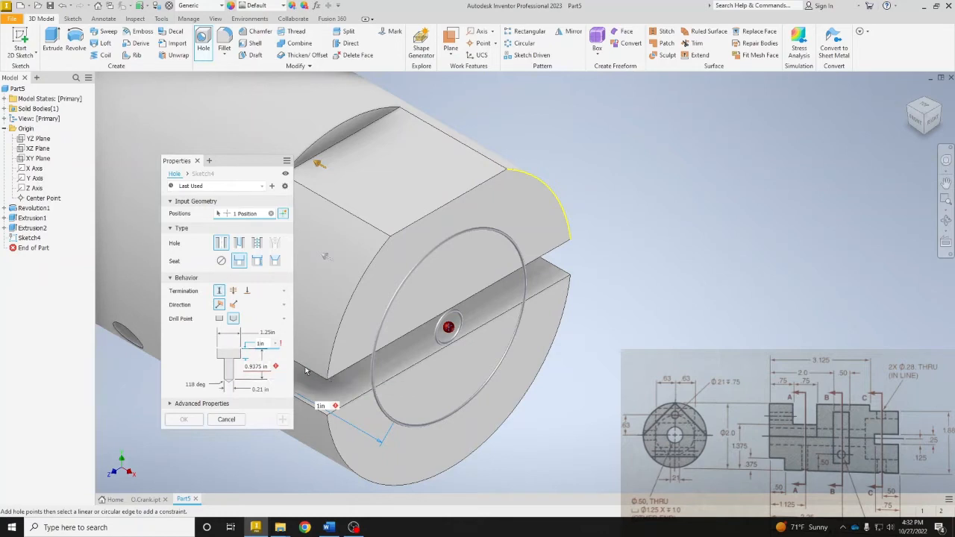
click(261, 366)
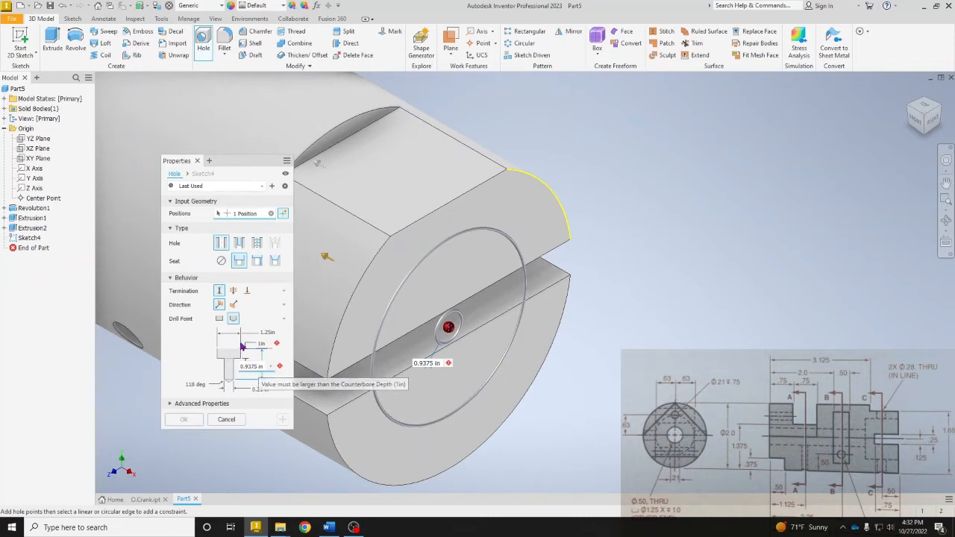
click(234, 291)
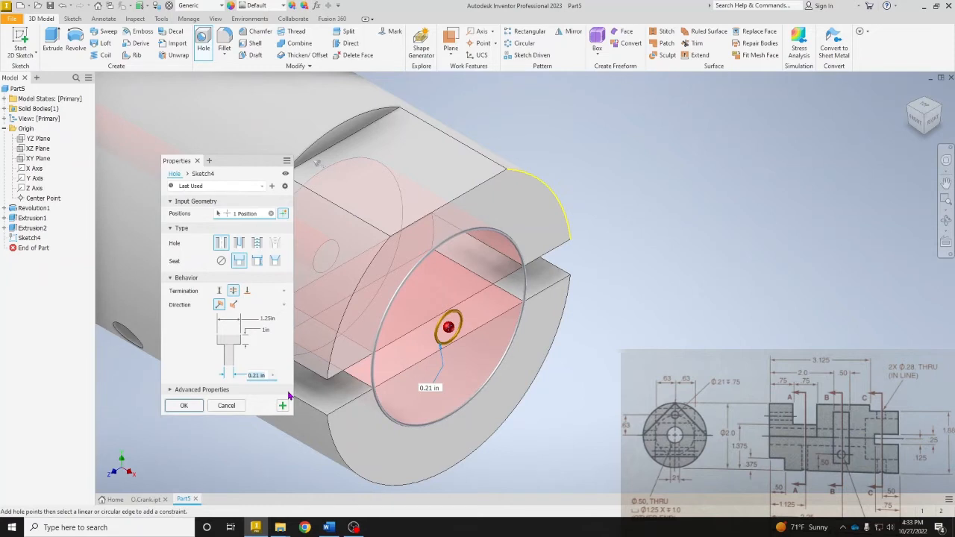
Set the counterbored hole's diameter to 0.5 in and create the hole
text(.5)
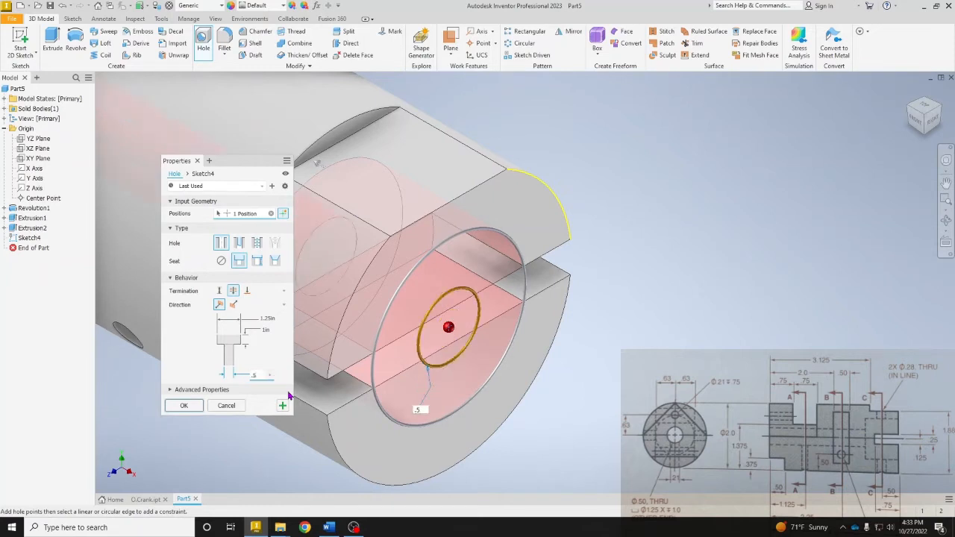
scroll(420, 475, up, 3)
middle_drag(416, 301, 585, 284)
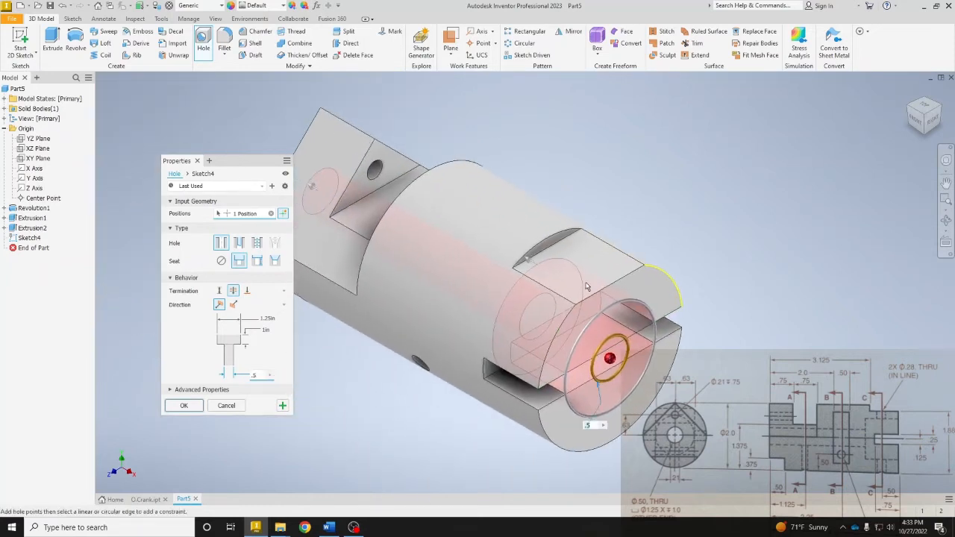
drag(231, 164, 150, 137)
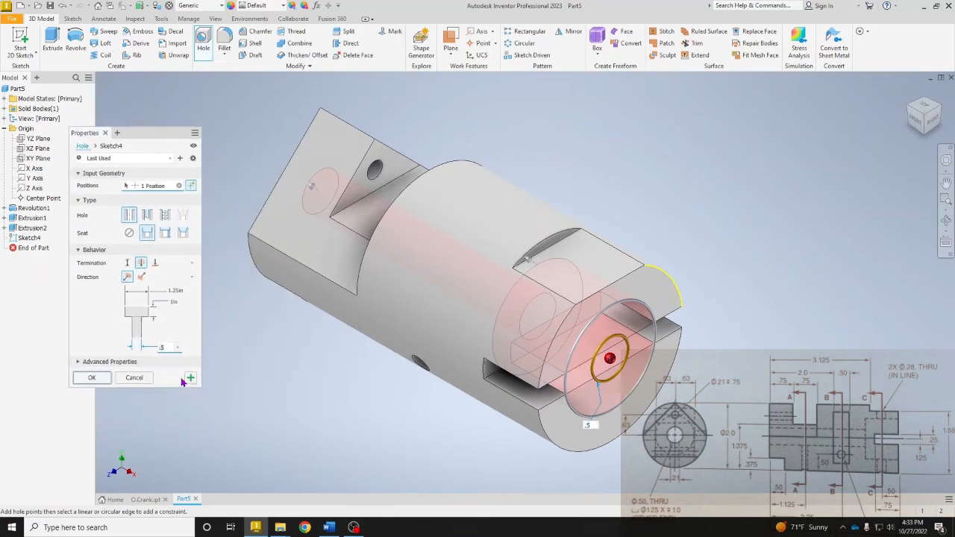
click(91, 378)
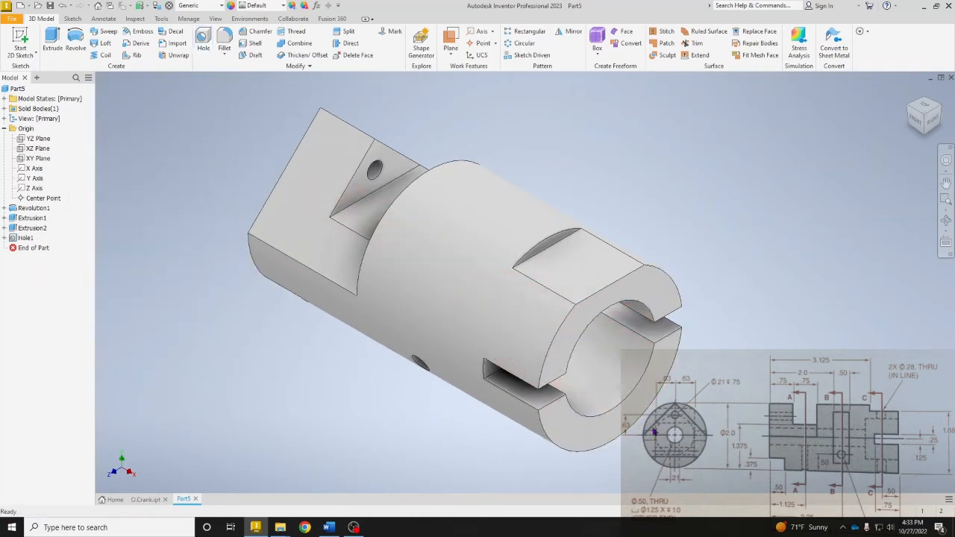
Start a sketch on the XZ plane with the cylinder's axis horizontal and slice the graphics at the sketch plane
click(931, 120)
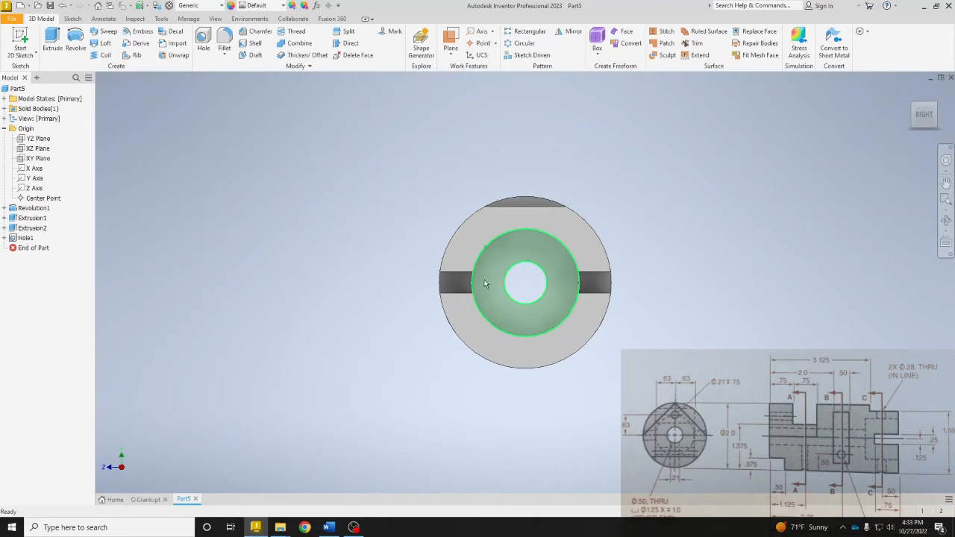
click(912, 109)
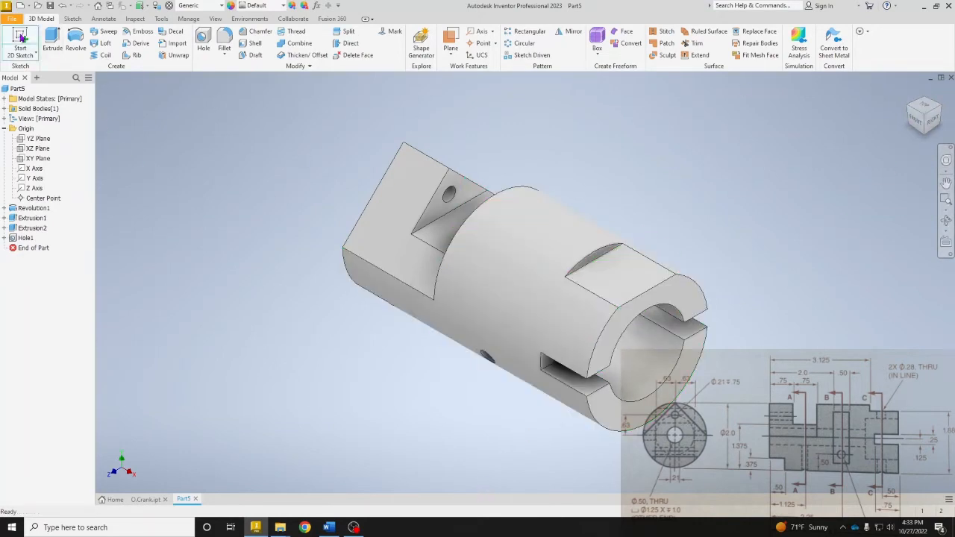
click(20, 36)
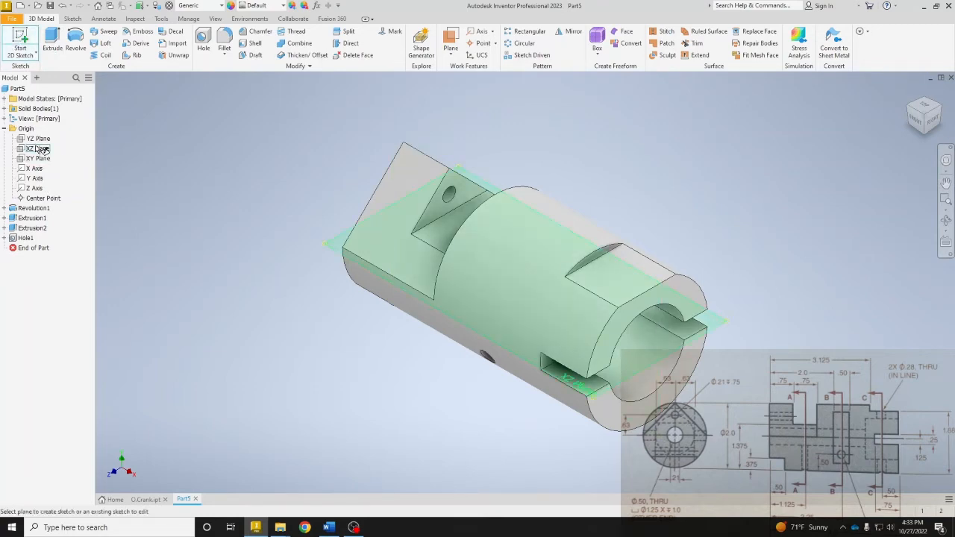
click(41, 149)
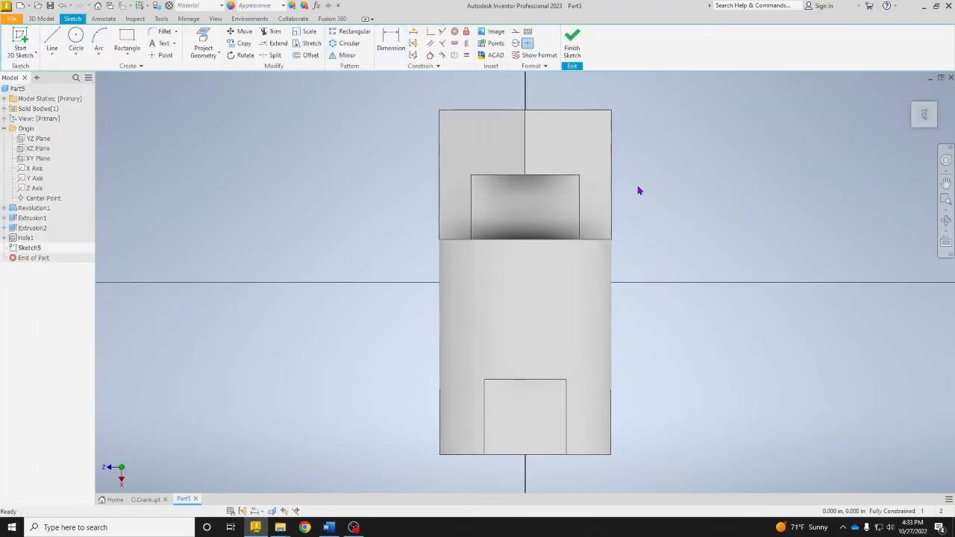
mouse_move(933, 98)
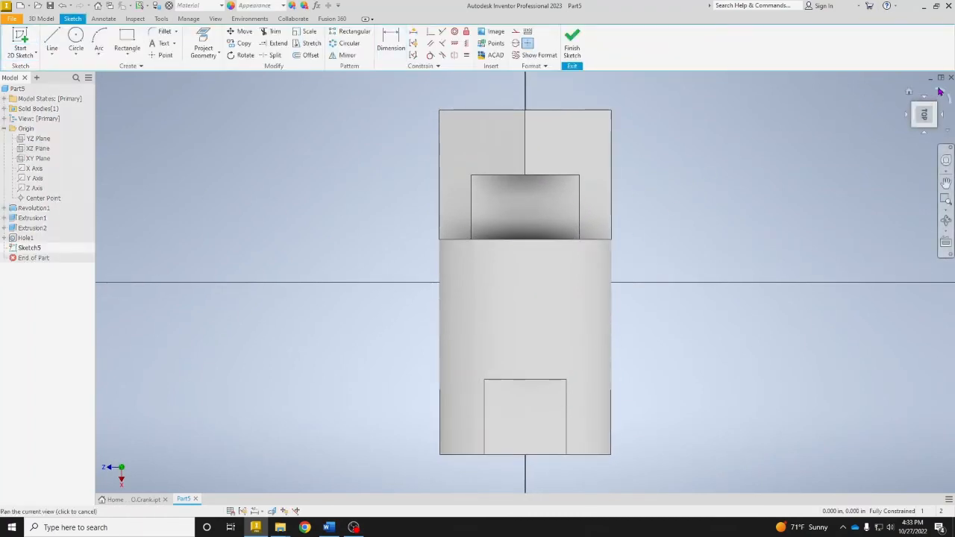
click(940, 92)
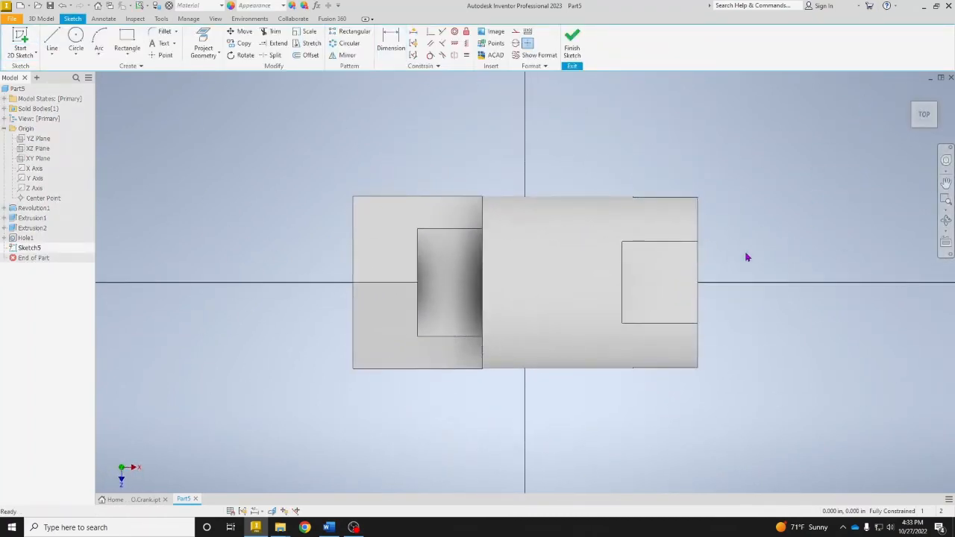
middle_drag(829, 150, 742, 156)
mouse_move(742, 156)
mouse_down()
mouse_move(753, 160)
mouse_move(744, 164)
mouse_up()
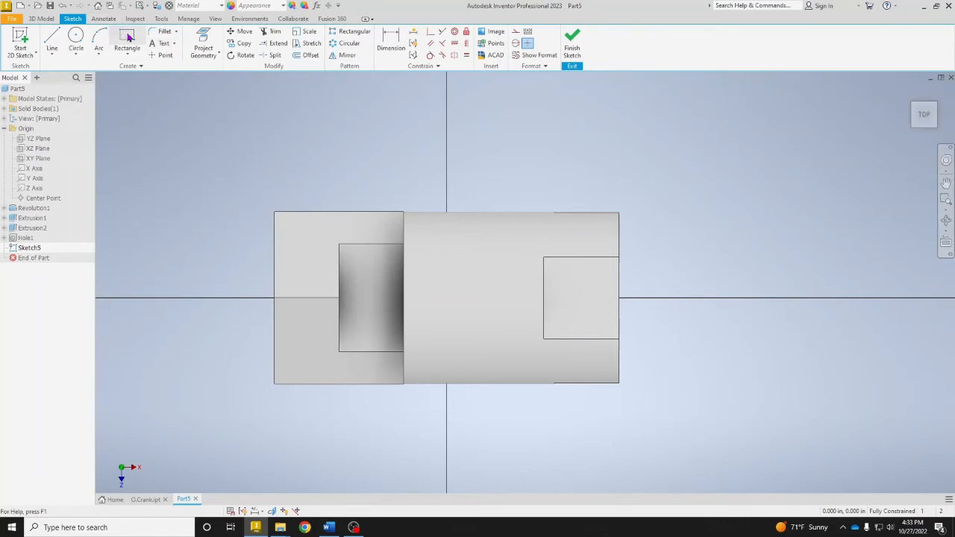
right_click(355, 117)
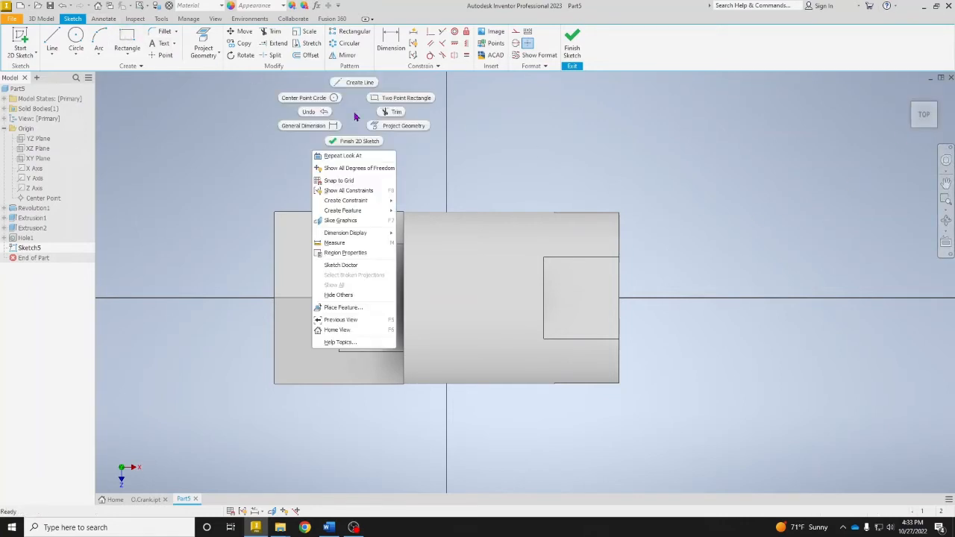
click(355, 221)
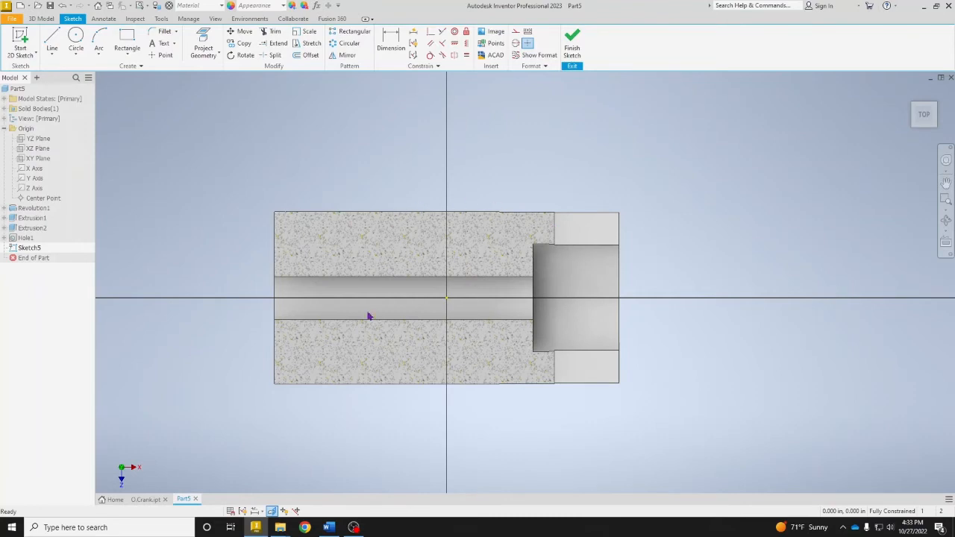
Sketch two rectangles about 1.31 in wide, one across the body's upper edge and one across its lower edge
click(127, 43)
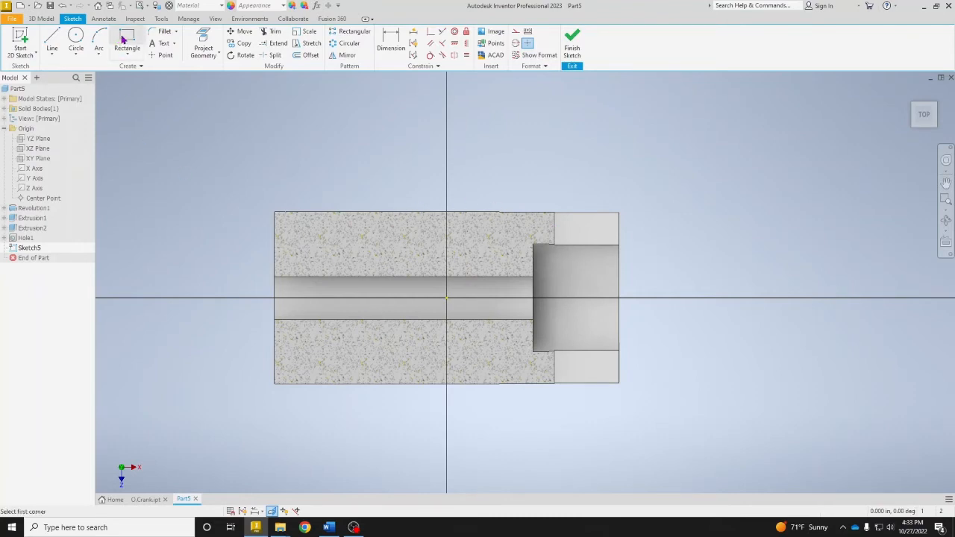
click(400, 107)
click(513, 238)
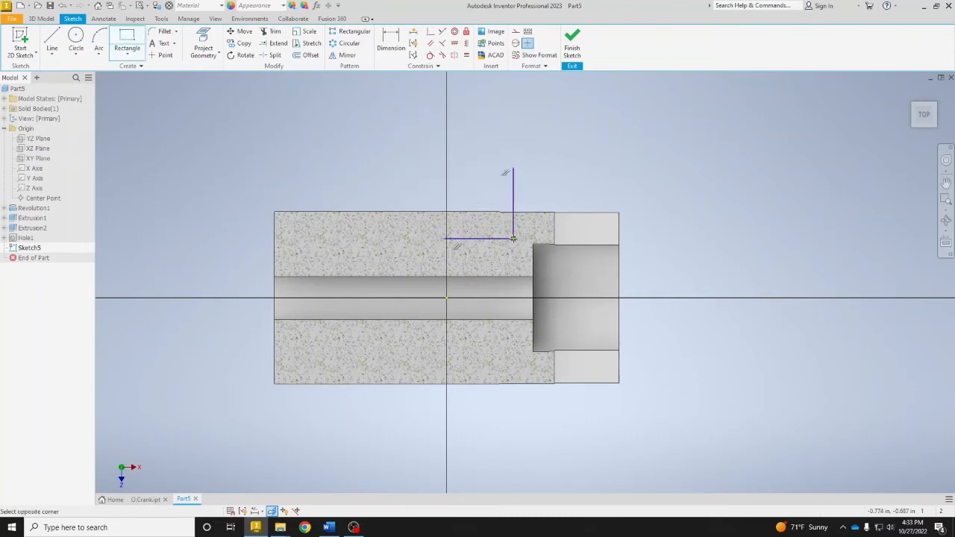
click(400, 365)
click(513, 461)
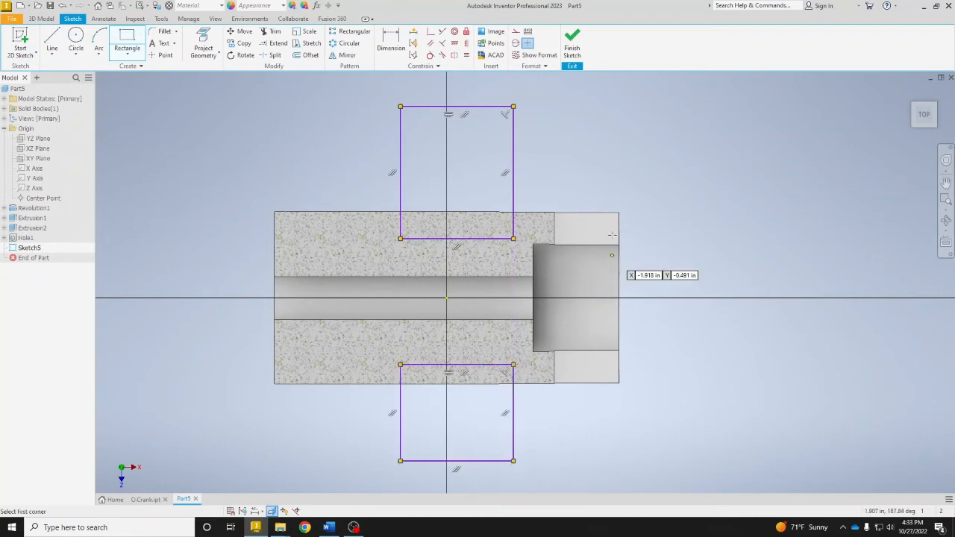
Align the midpoints of the two rectangles' facing inner edges with a vertical constraint
click(466, 42)
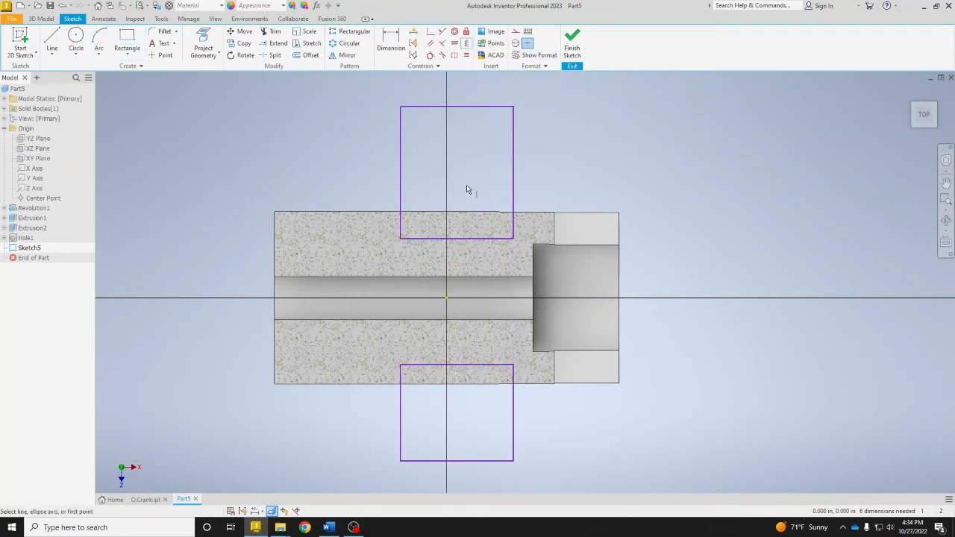
click(456, 239)
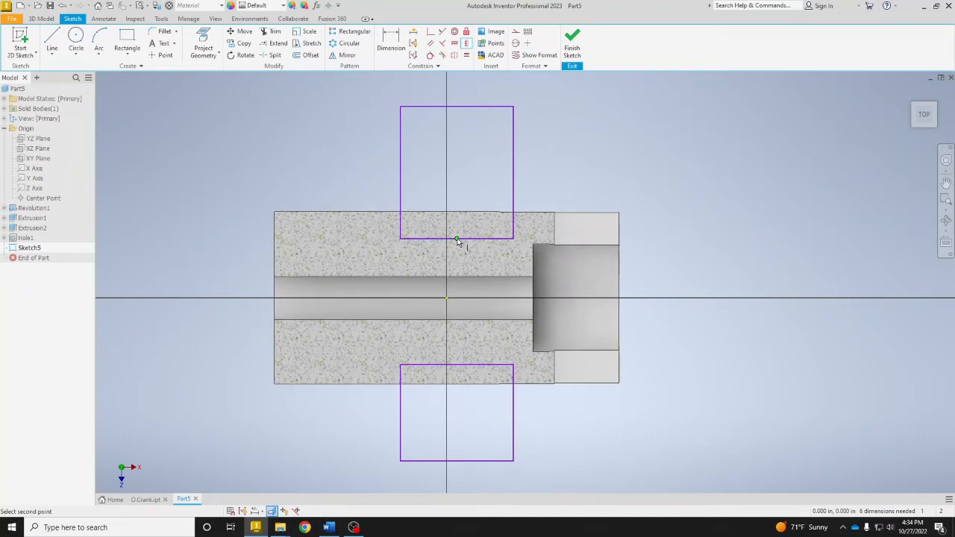
click(457, 365)
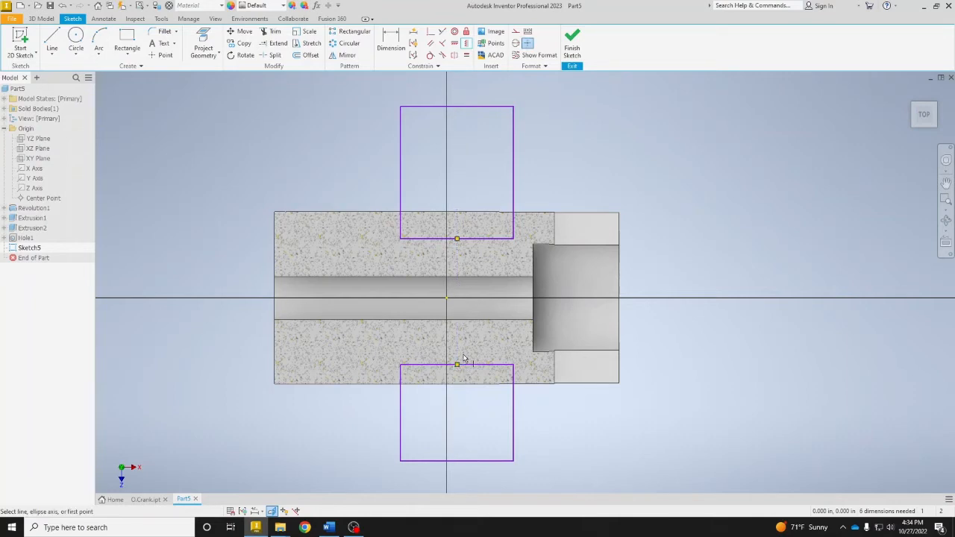
Try to make the two rectangles' inner edges equal in length
click(466, 57)
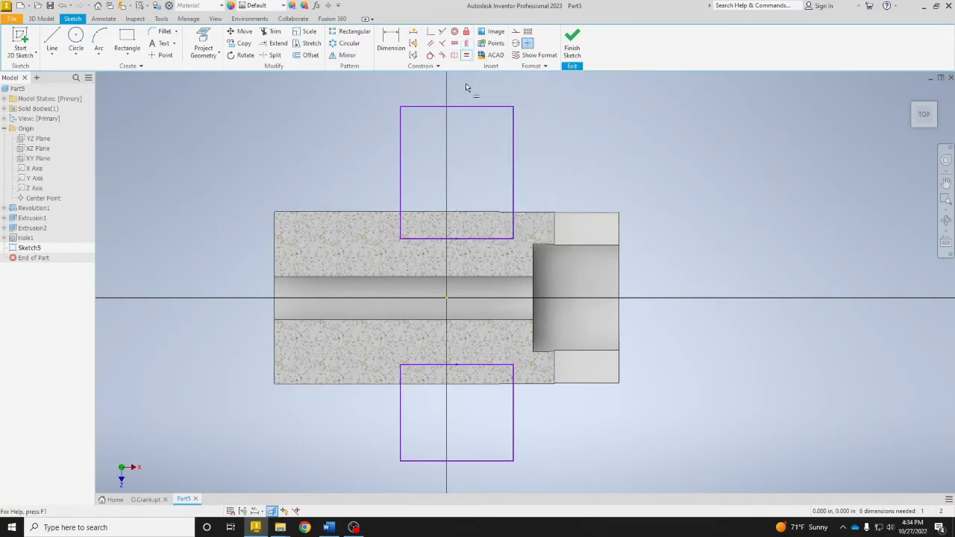
click(480, 241)
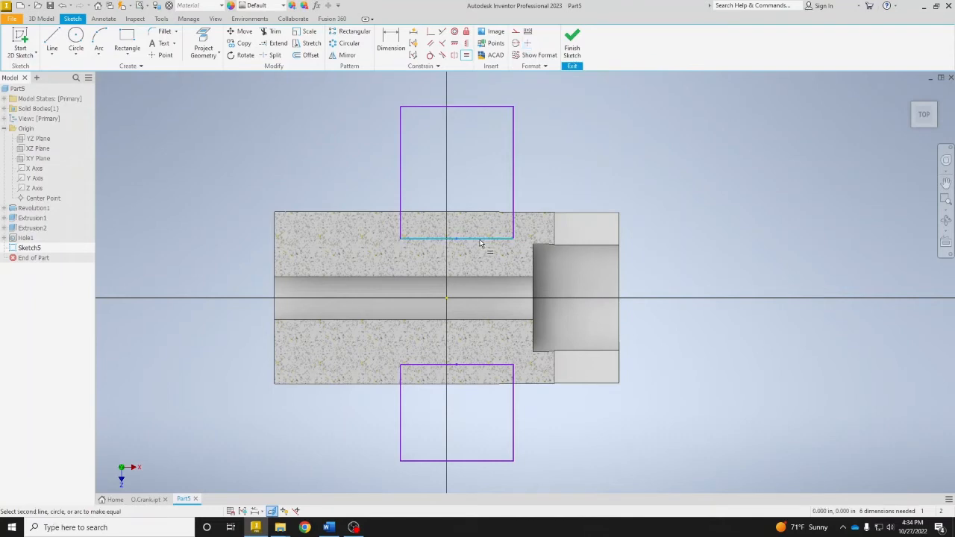
click(480, 366)
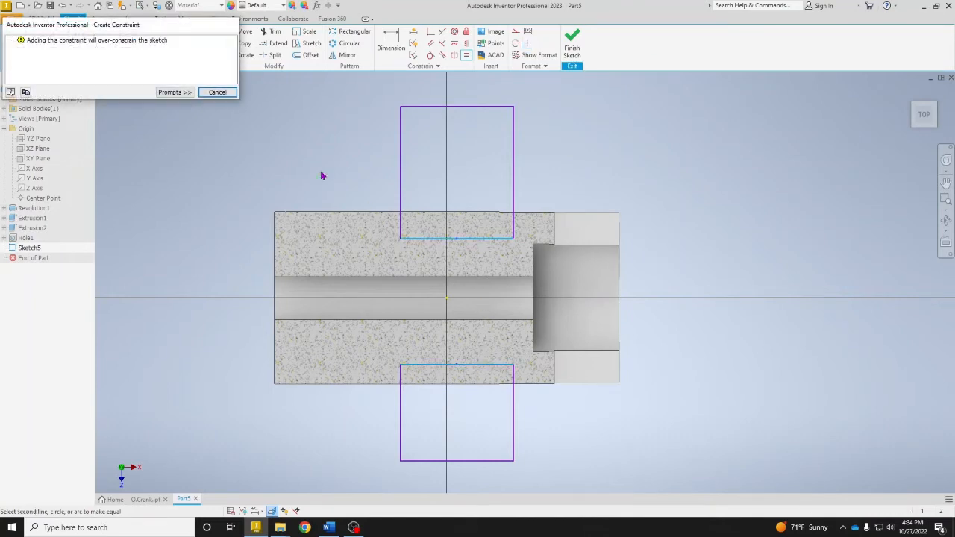
click(217, 92)
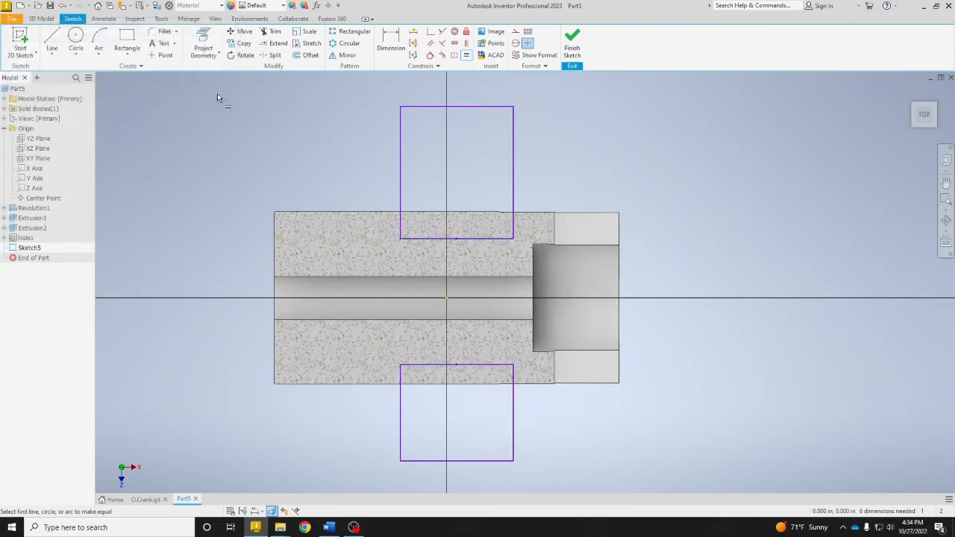
Dimension the upper rectangle's width to 0.5 in
click(391, 41)
click(437, 108)
click(434, 96)
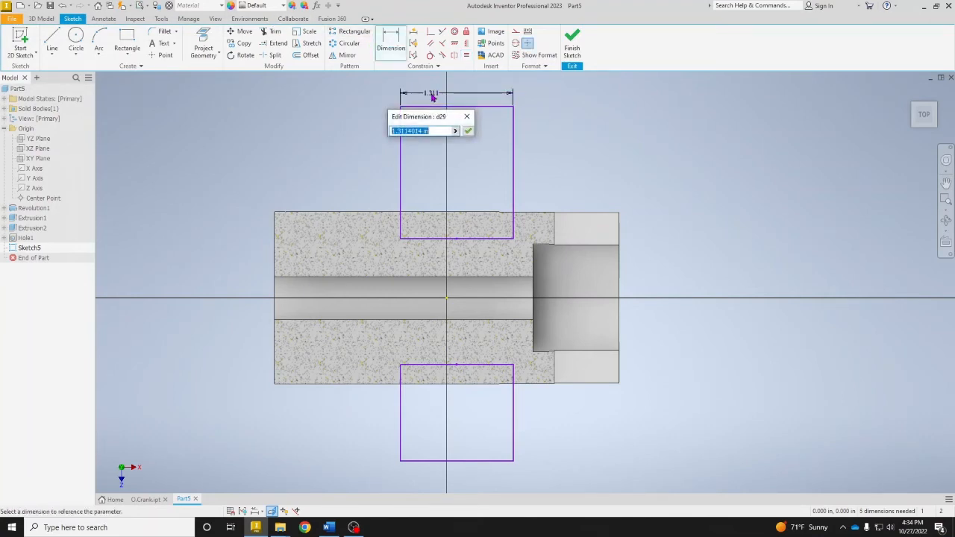
text(.5)
key(Return)
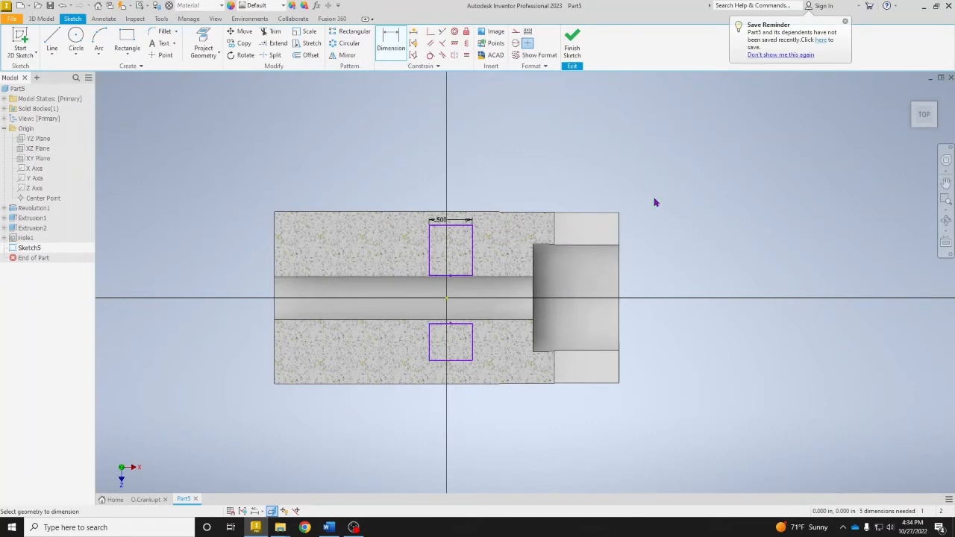
Dimension the distance from the body's triangular end to the upper rectangle's nearer side to 2 in
click(429, 258)
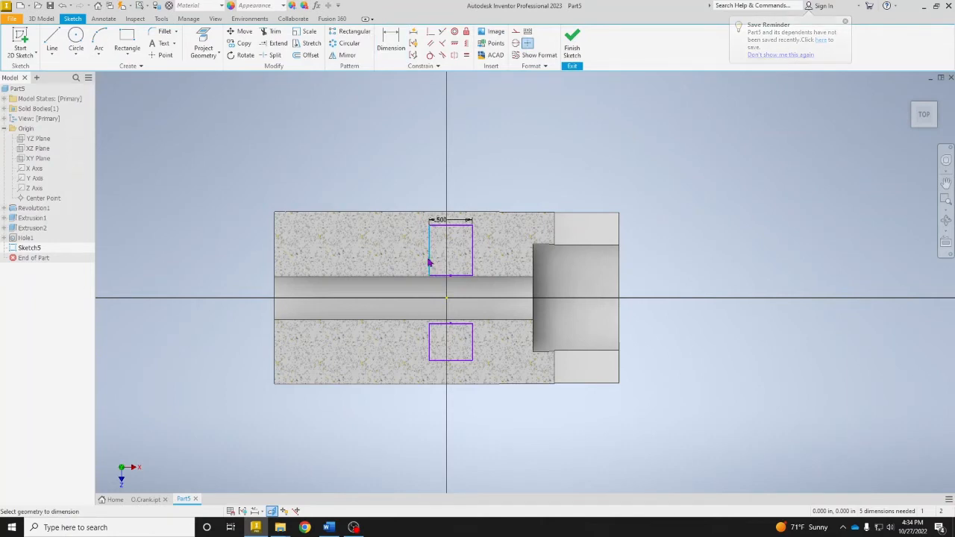
click(275, 237)
click(314, 156)
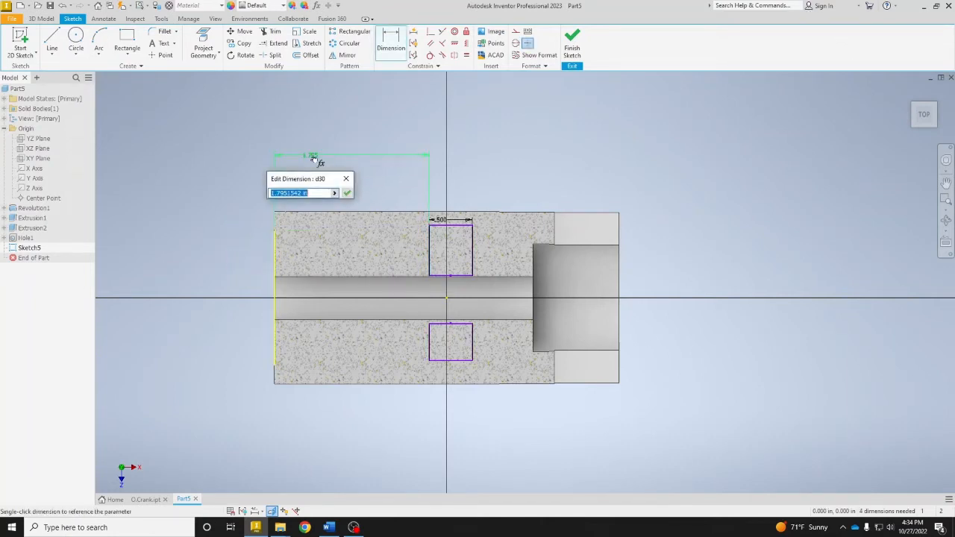
text(2)
key(Return)
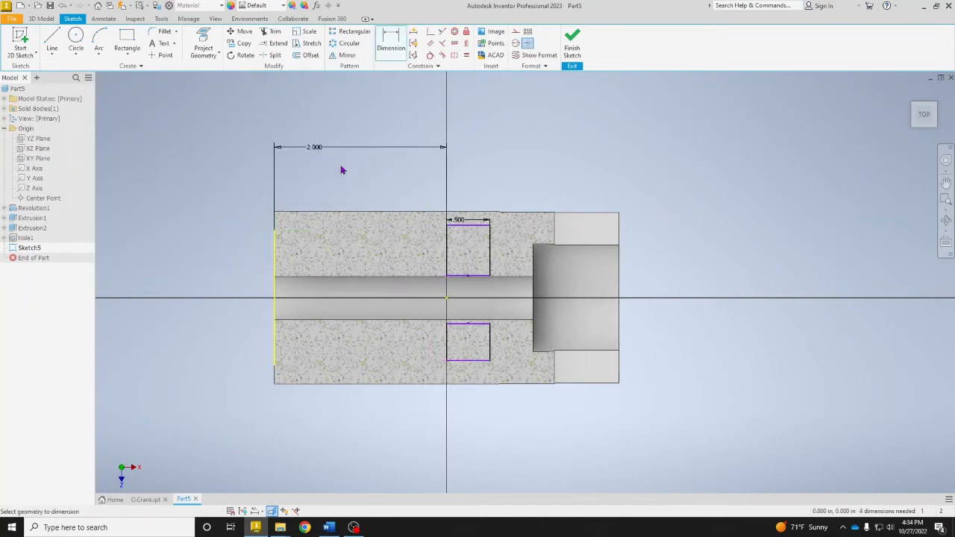
Dimension the lower rectangle's inner edge 0.63 in from the body's centre axis
click(447, 300)
click(465, 324)
click(557, 317)
text(.63)
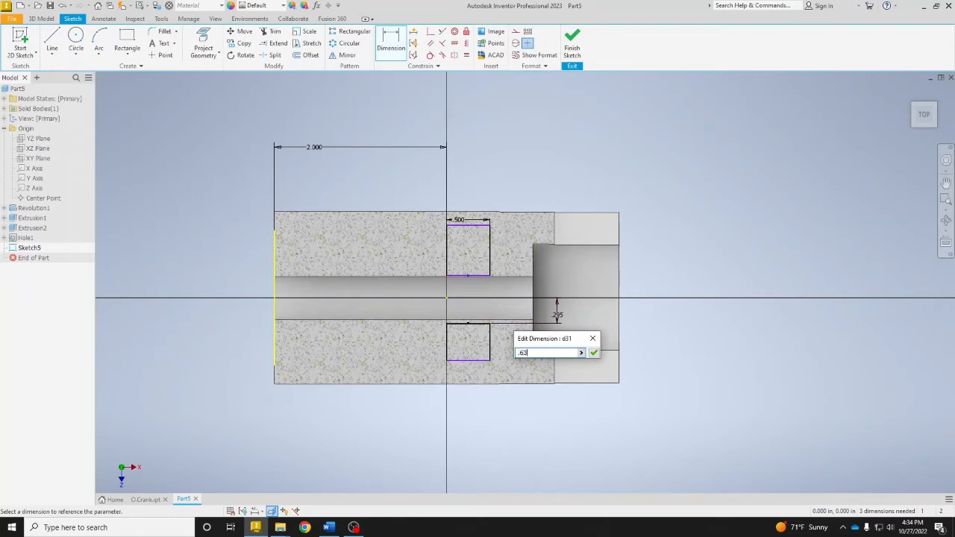
key(Return)
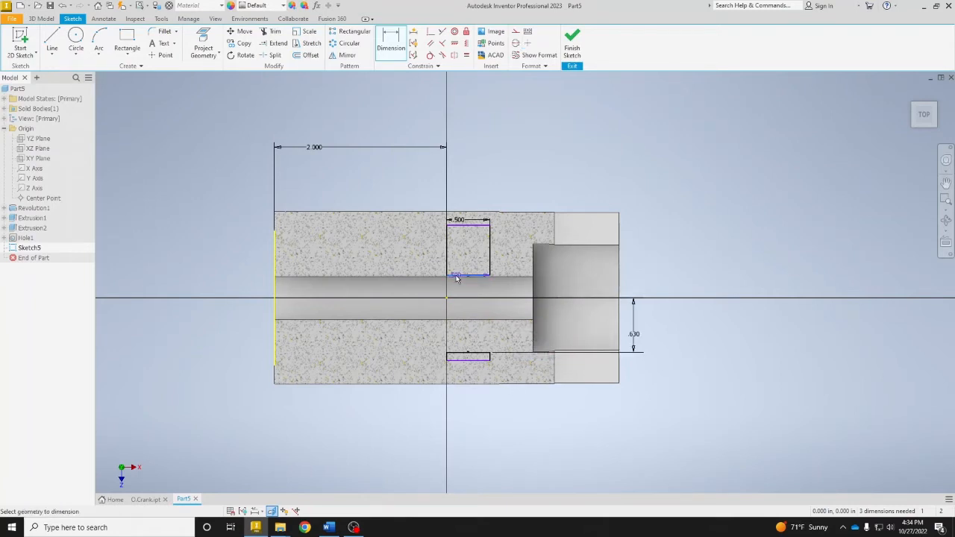
Dimension the upper rectangle's inner edge 0.63 in from the body's centre axis
click(457, 276)
click(462, 298)
click(634, 291)
text(.63)
key(Return)
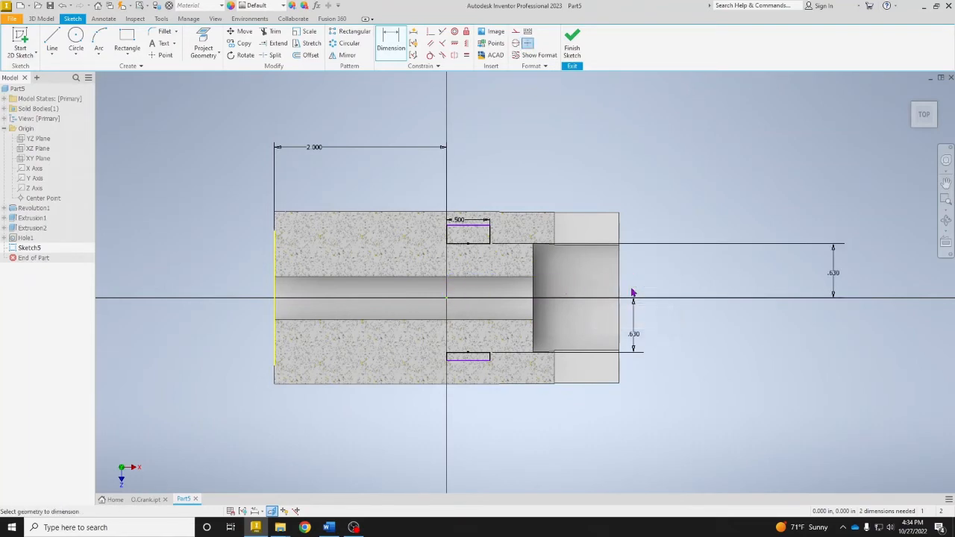
key(Escape)
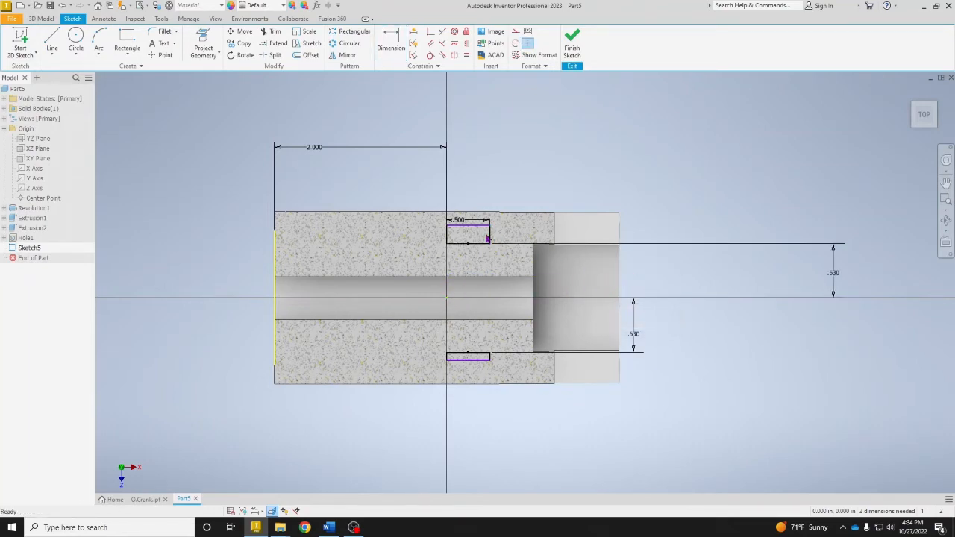
Stretch both rectangles' outer edges well beyond the body's outline and finish the sketch
drag(484, 228, 490, 158)
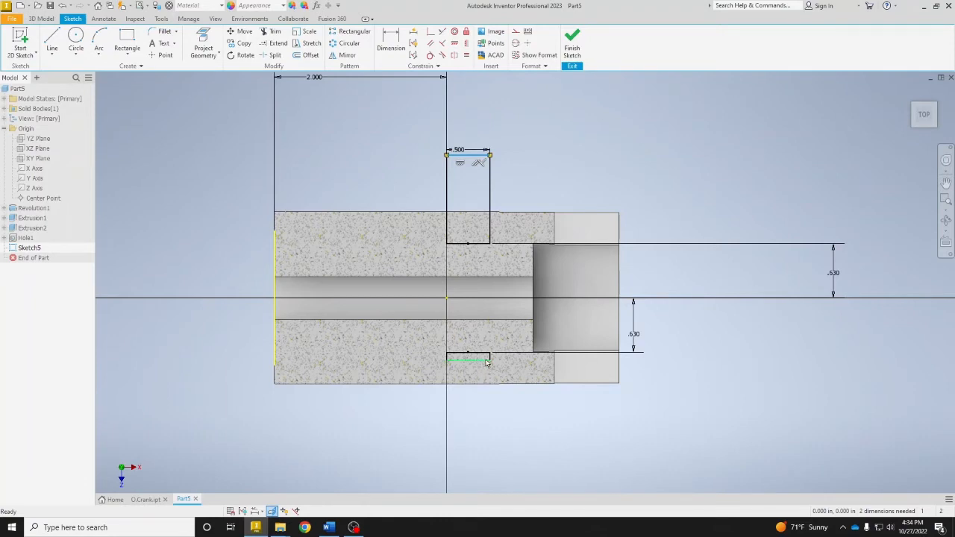
drag(481, 358, 490, 440)
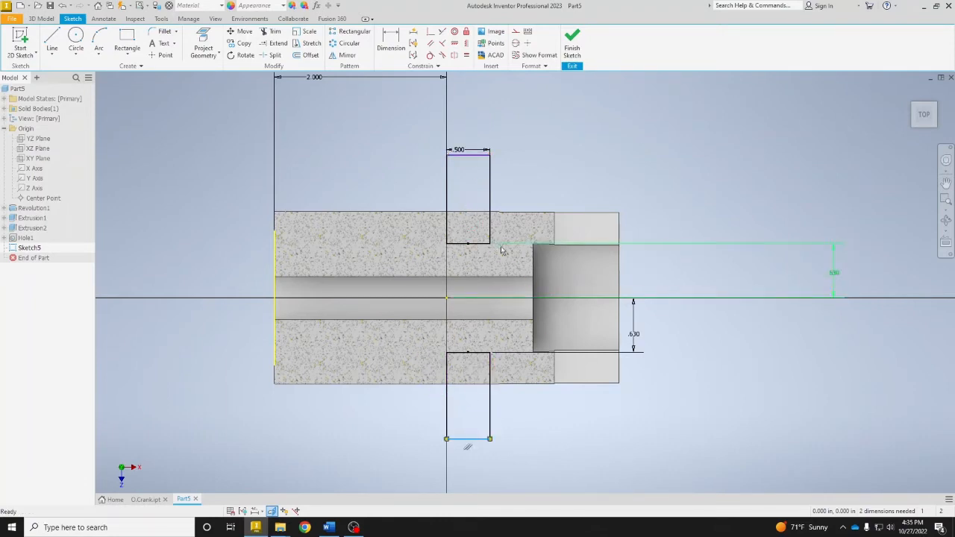
click(571, 43)
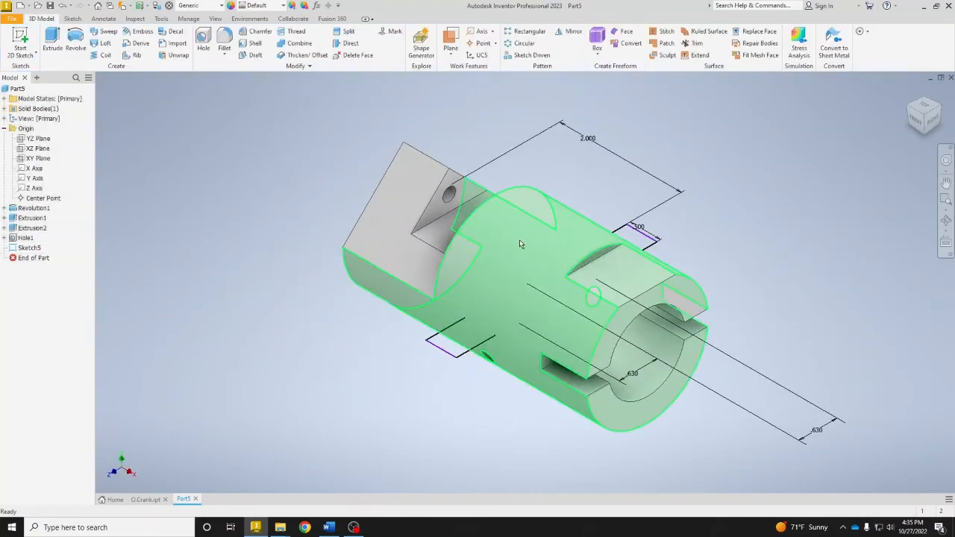
Extrude both side rectangles as a symmetric cut through all, forming flat-bottomed notches on opposite sides of the body
key(e)
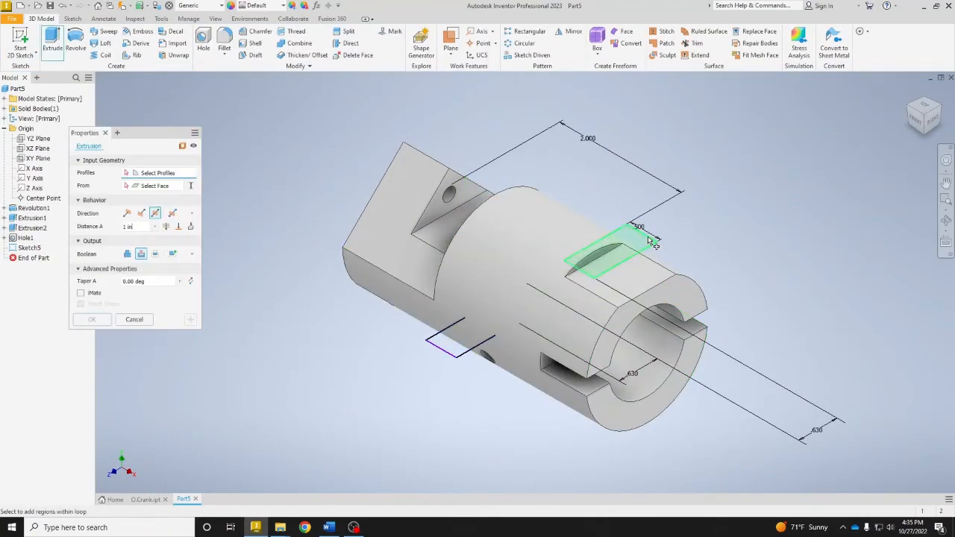
click(652, 242)
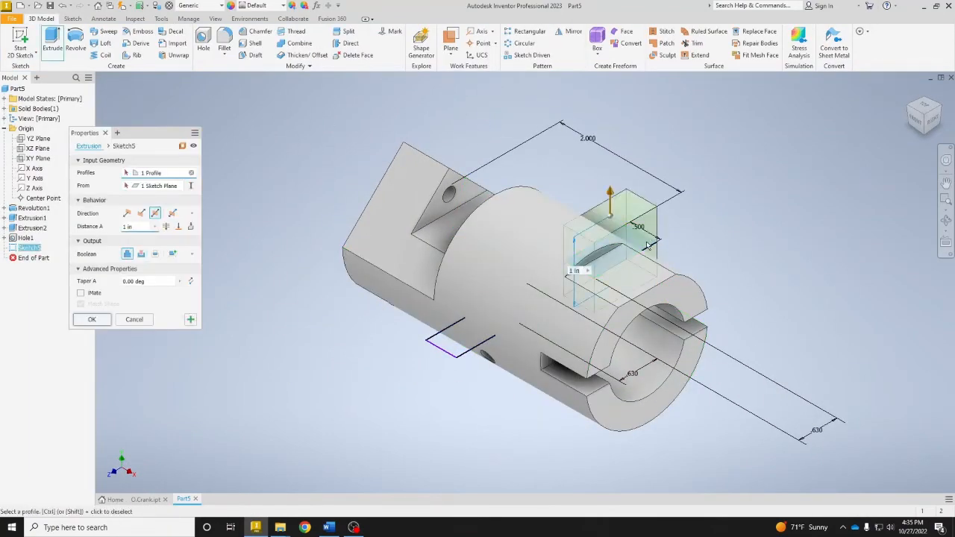
click(448, 352)
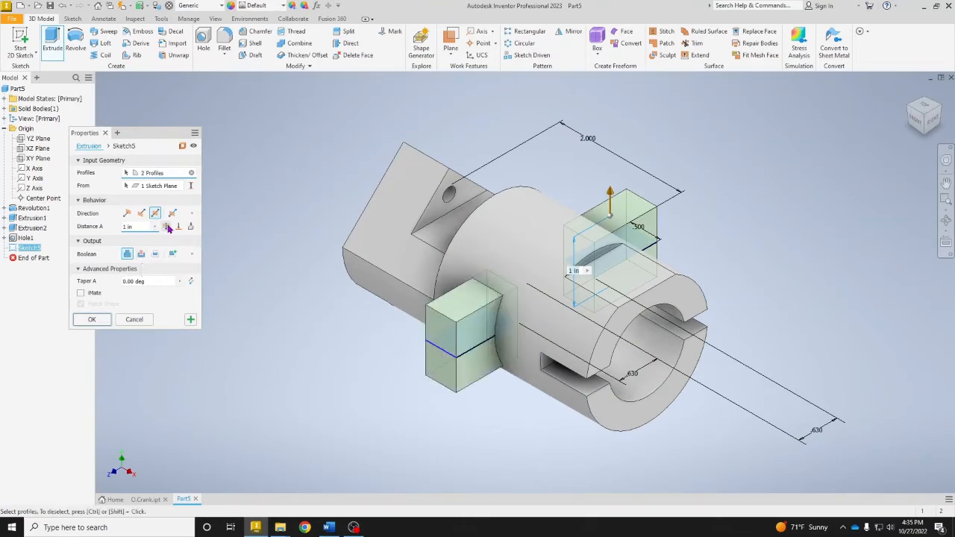
click(167, 227)
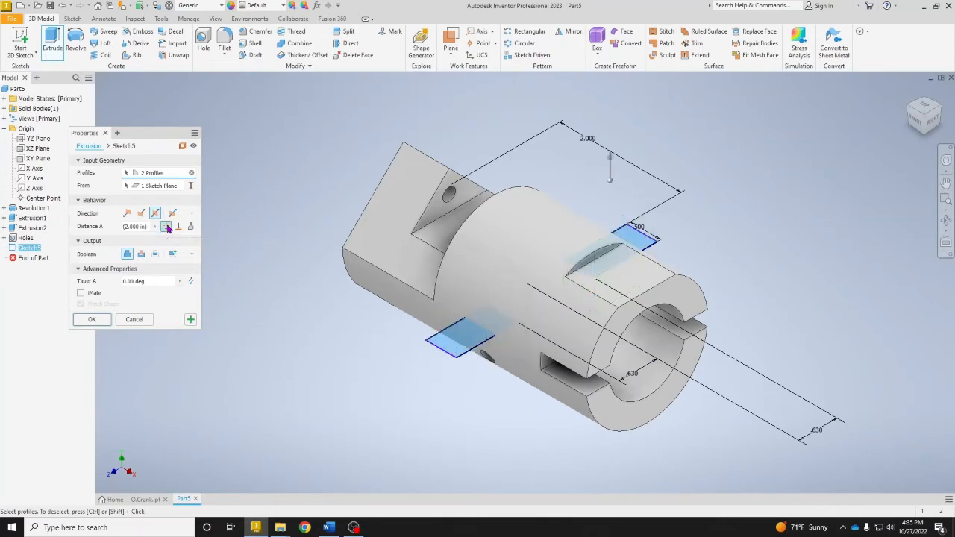
click(140, 255)
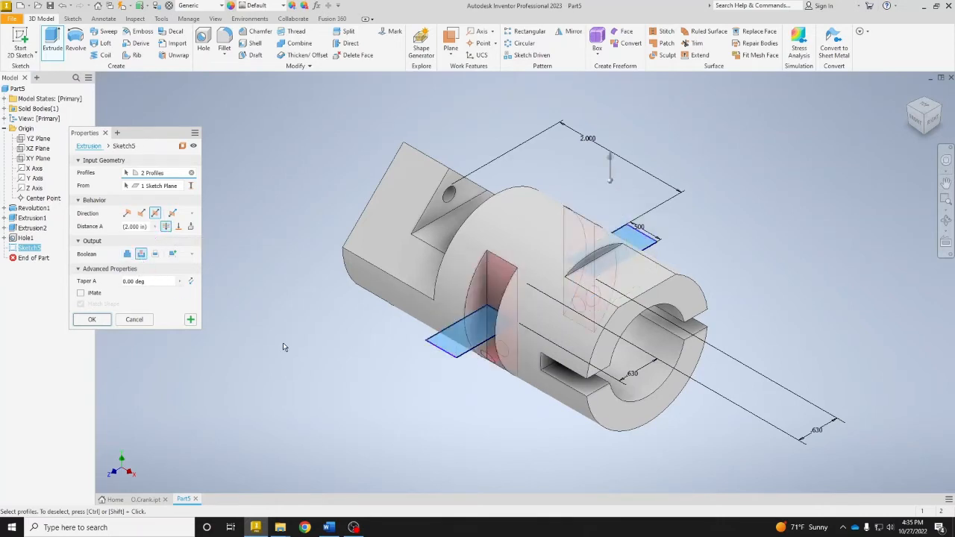
click(102, 322)
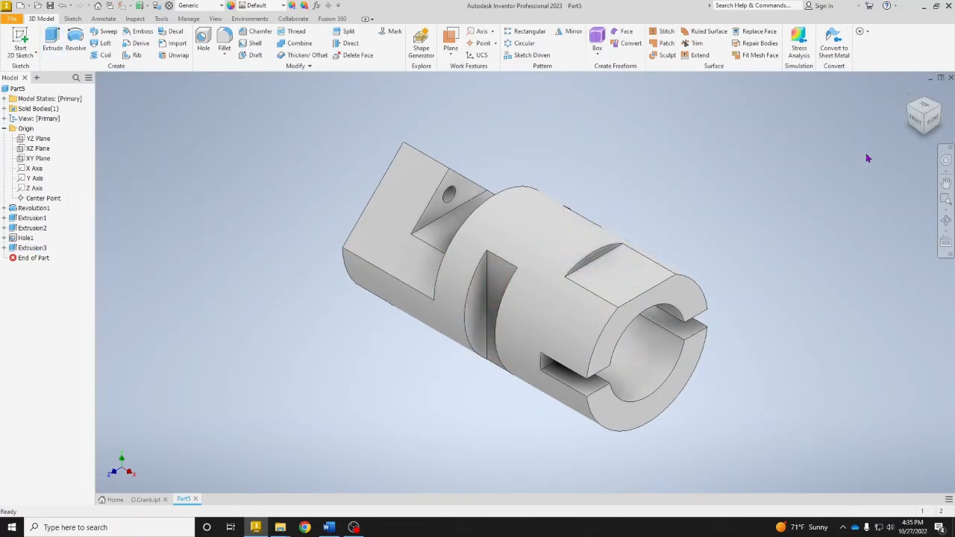
Create a work plane tangent to the underside of the cylinder and parallel to the flat face of the lower end notch
click(920, 122)
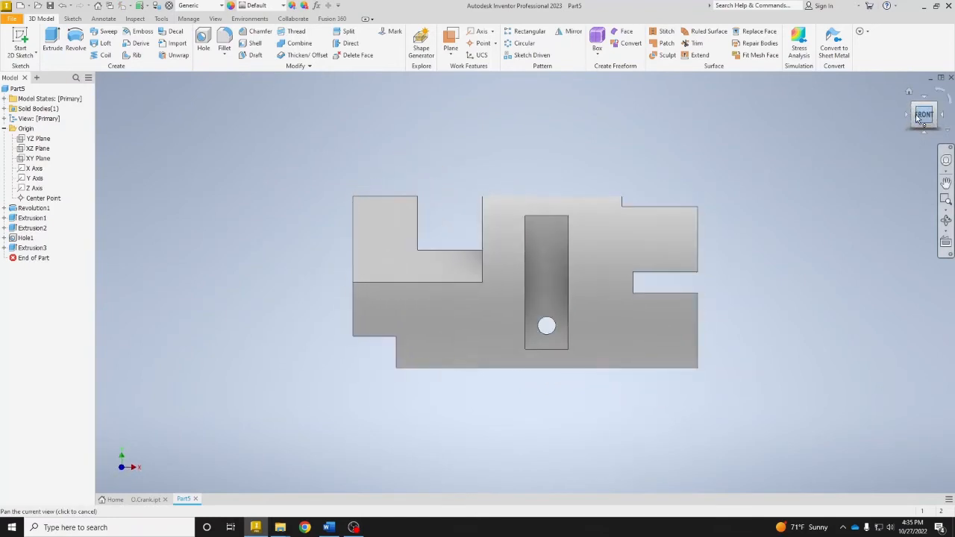
click(914, 107)
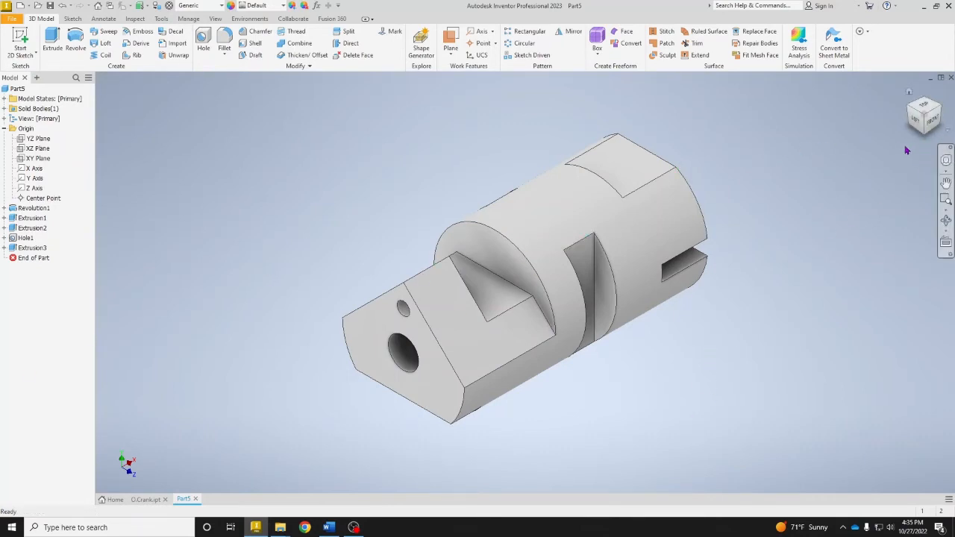
click(925, 135)
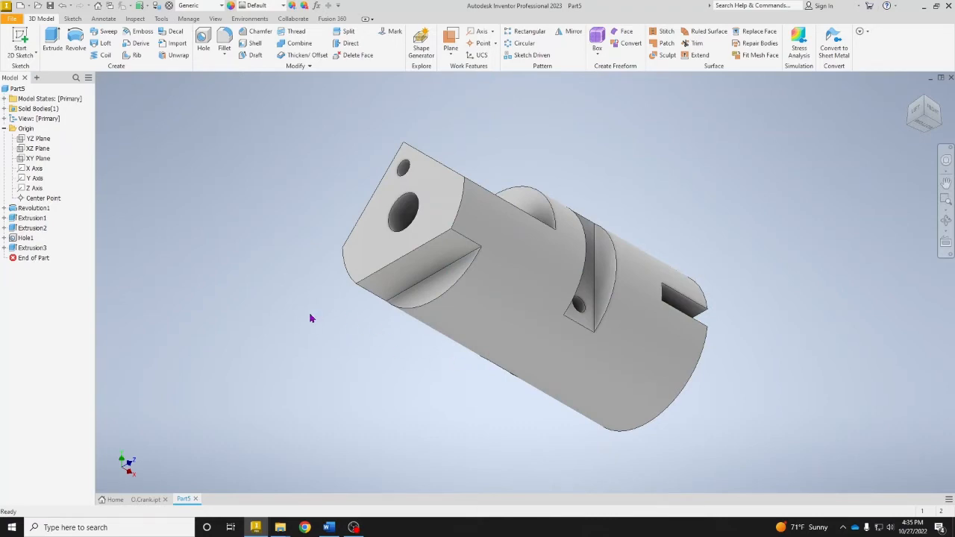
click(451, 60)
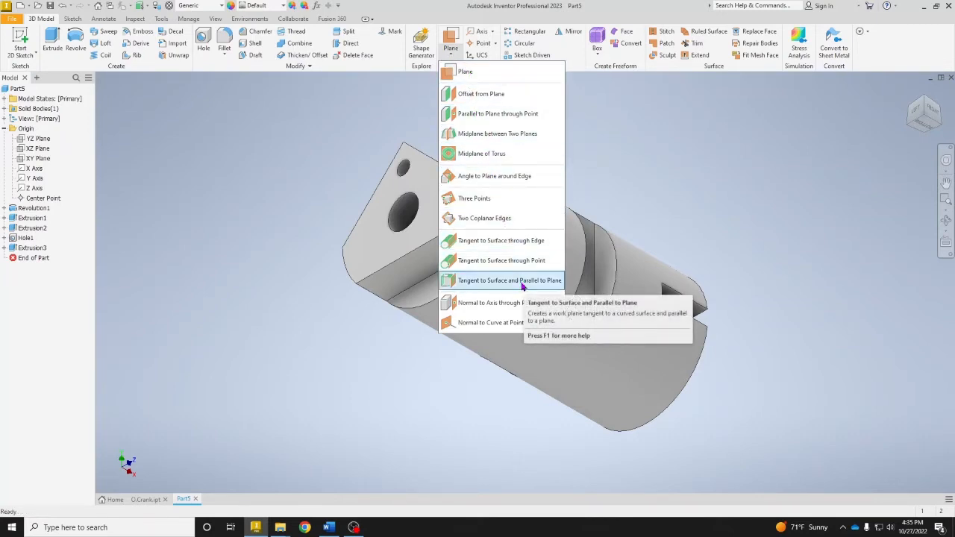
click(523, 282)
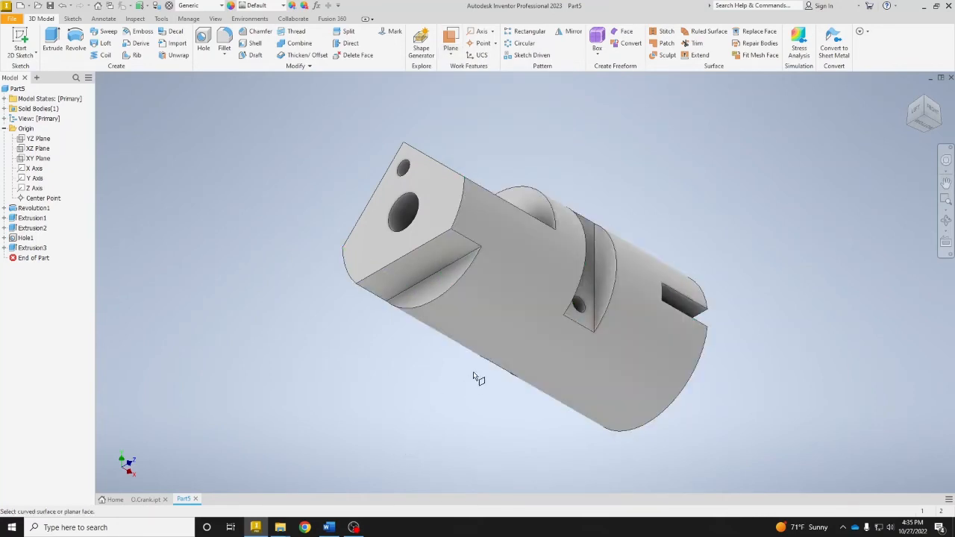
click(484, 326)
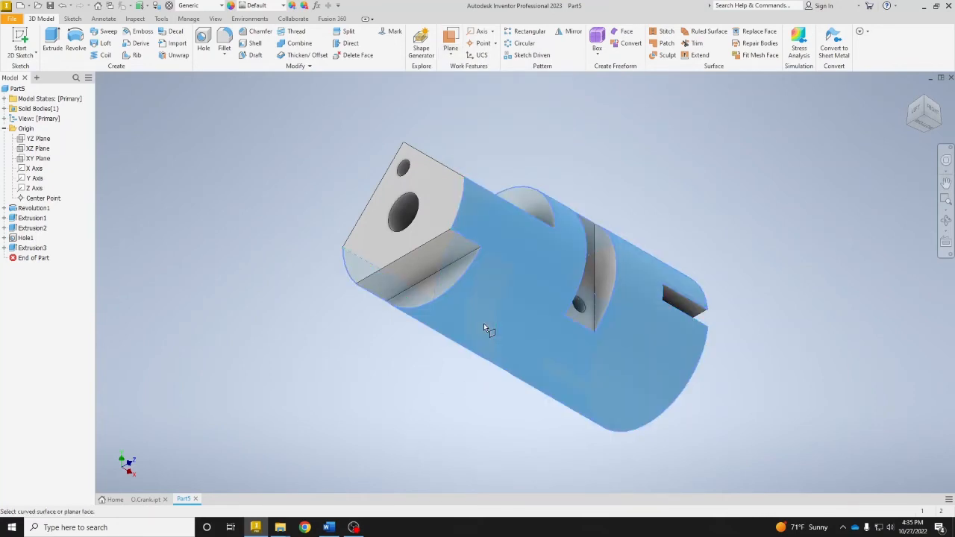
click(416, 271)
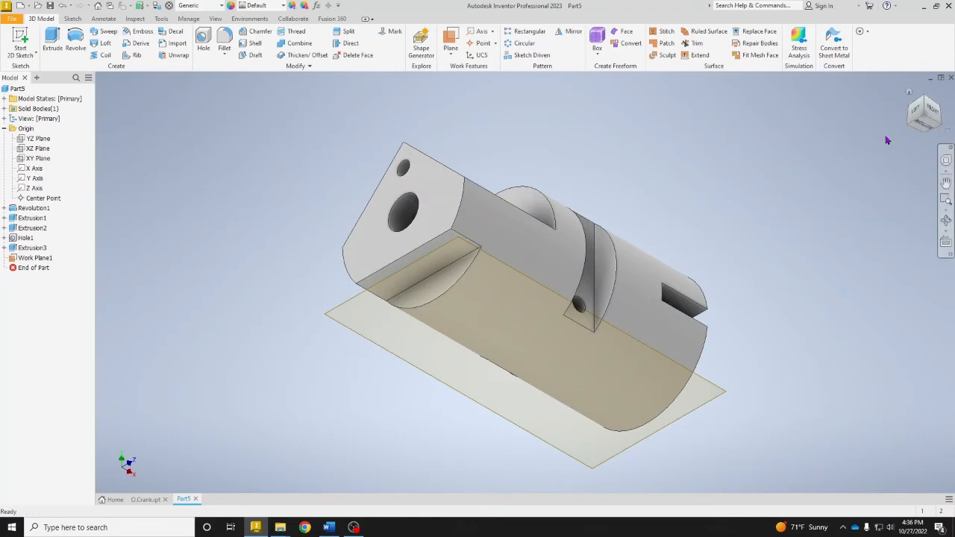
Start a sketch on the tangent work plane and place a centre point on the horizontal axis, about 1.115 in from the origin
drag(938, 115, 936, 111)
click(936, 111)
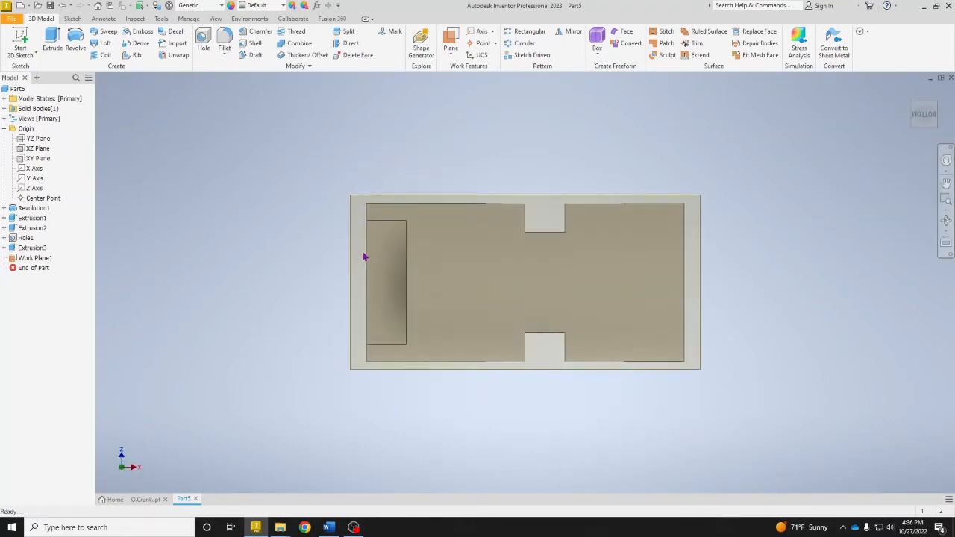
key(s)
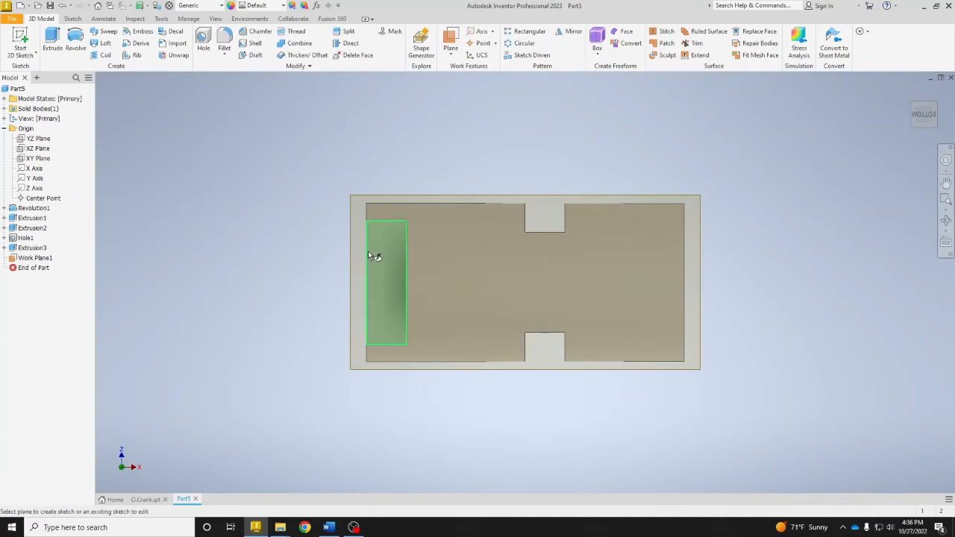
click(459, 198)
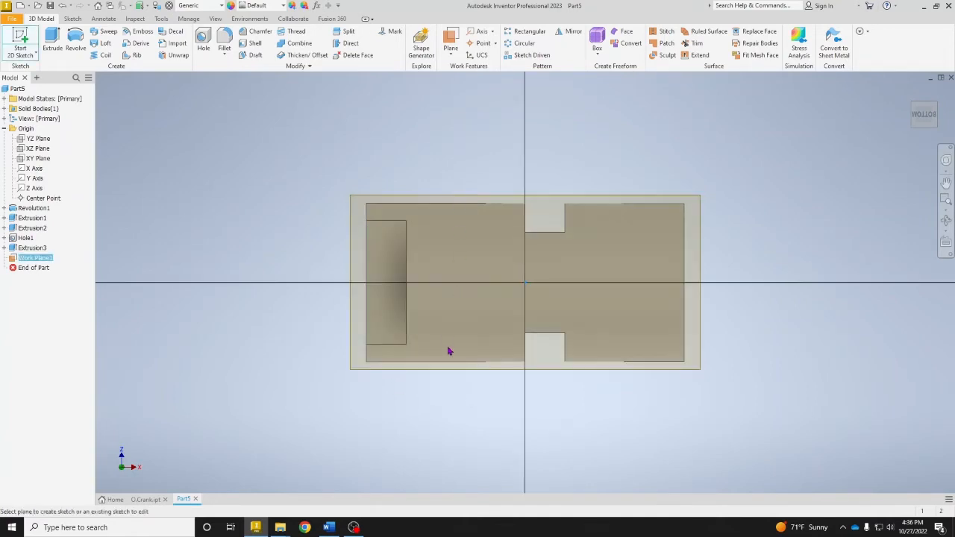
click(162, 56)
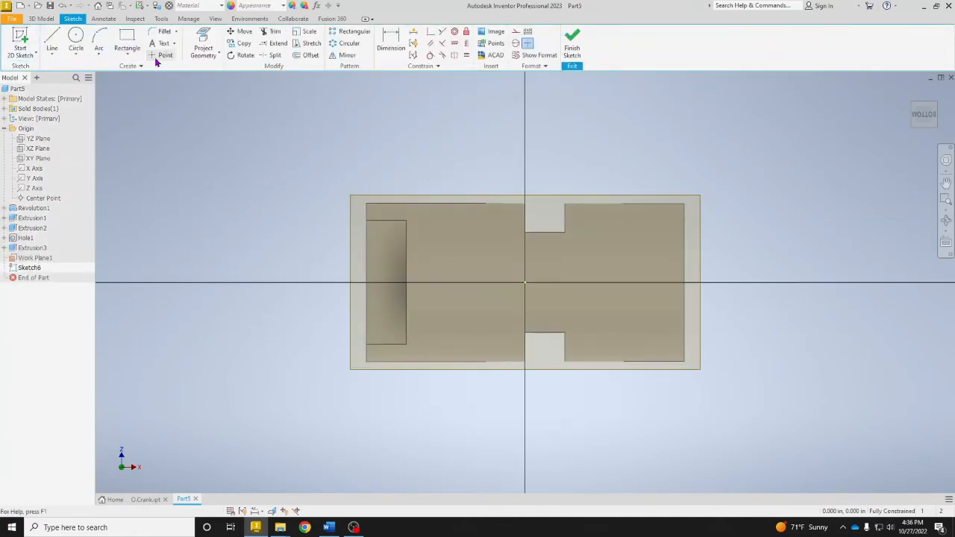
click(437, 283)
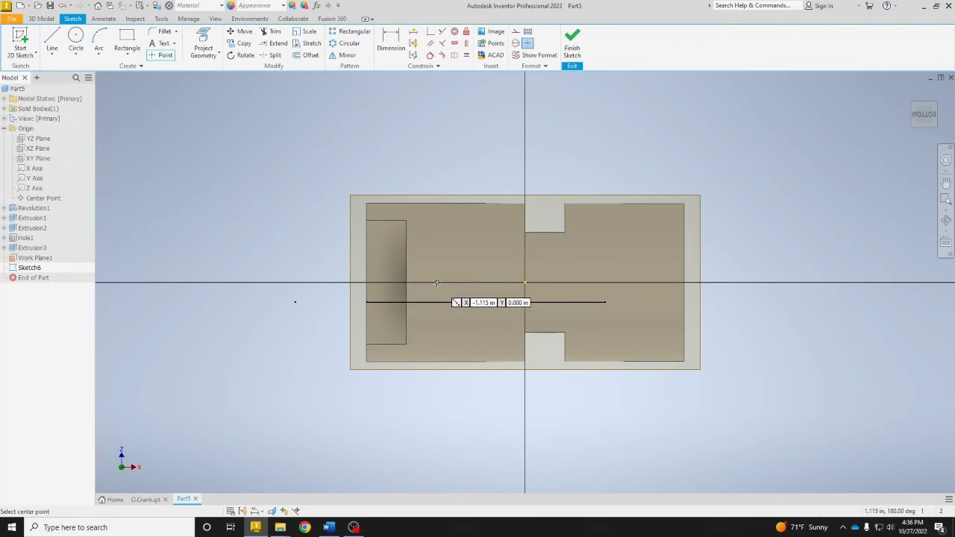
key(Escape)
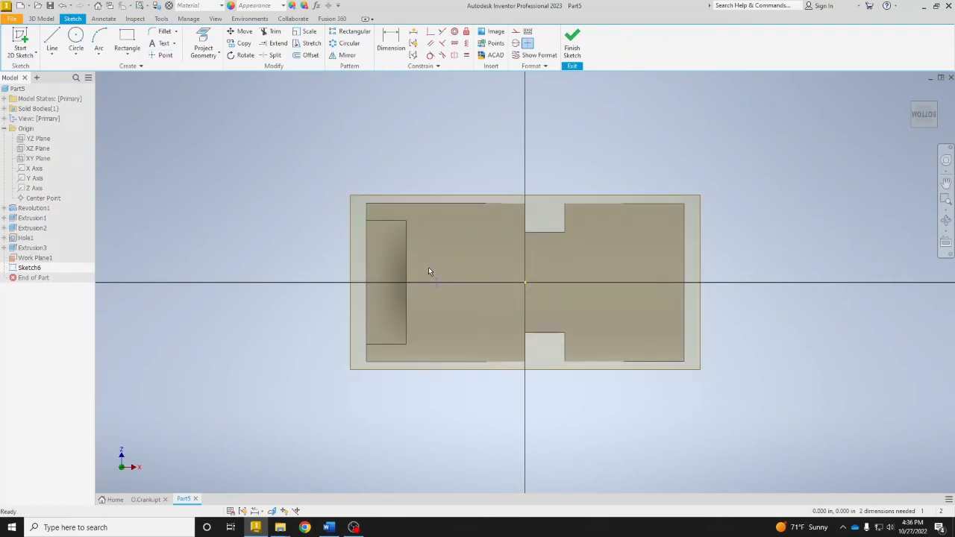
Dimension the centre point 1.125 in from the body's notched end edge and finish the sketch
scroll(438, 283, up, 5)
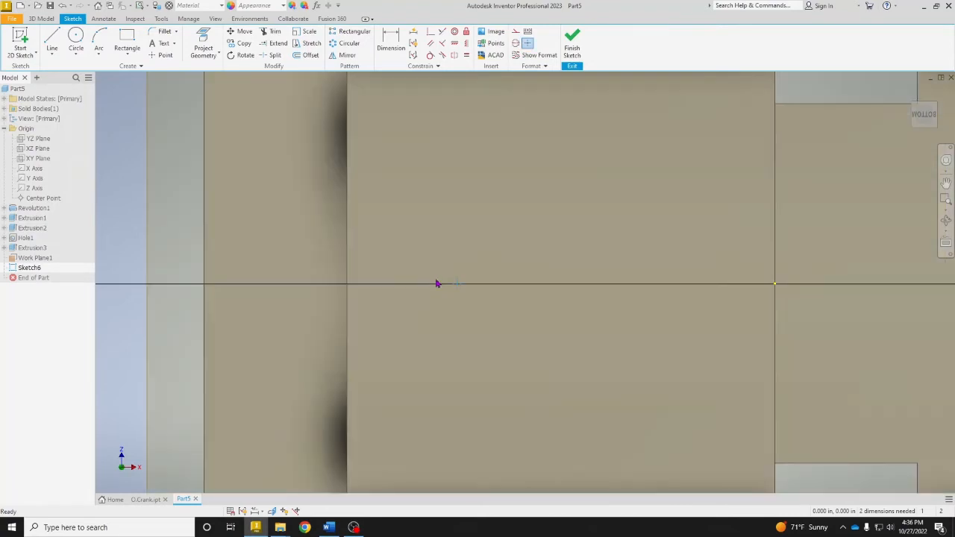
scroll(502, 323, down, 2)
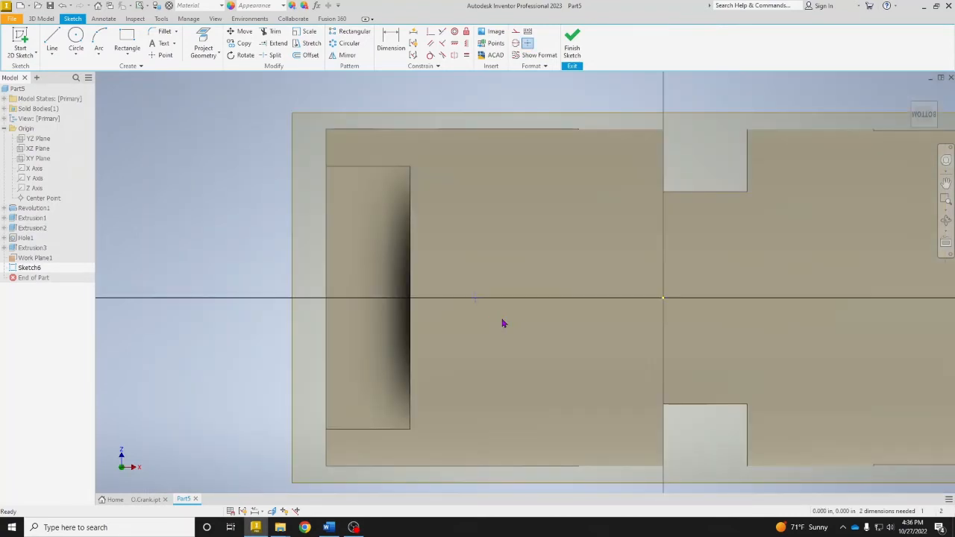
click(394, 49)
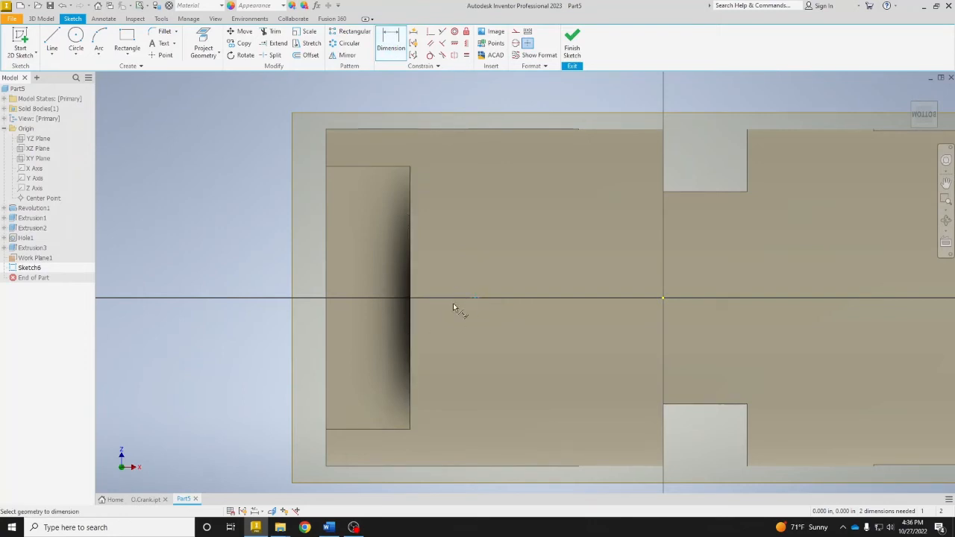
click(326, 271)
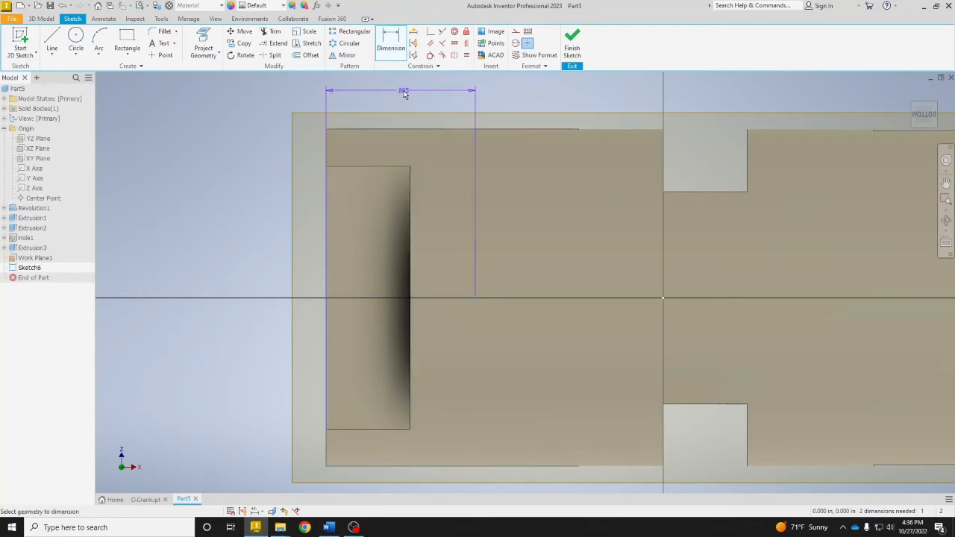
click(404, 93)
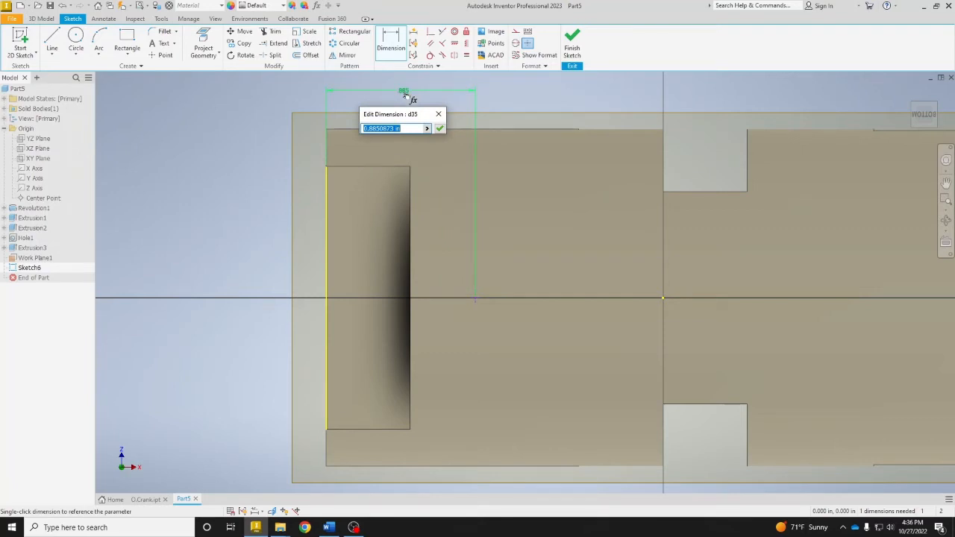
click(403, 93)
text(1.125)
key(BackSpace)
key(BackSpace)
key(BackSpace)
key(BackSpace)
key(BackSpace)
key(BackSpace)
key(BackSpace)
key(BackSpace)
text(1.125)
key(Return)
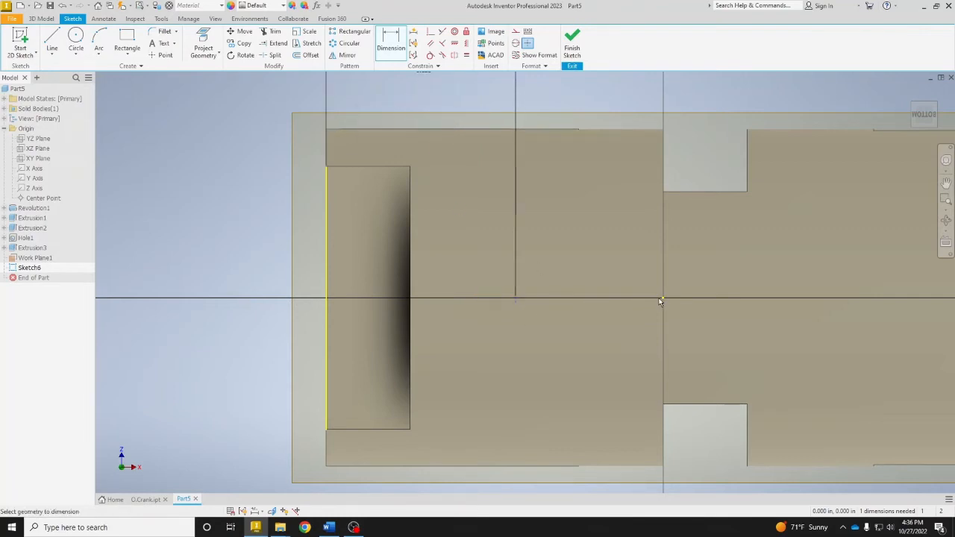
click(573, 44)
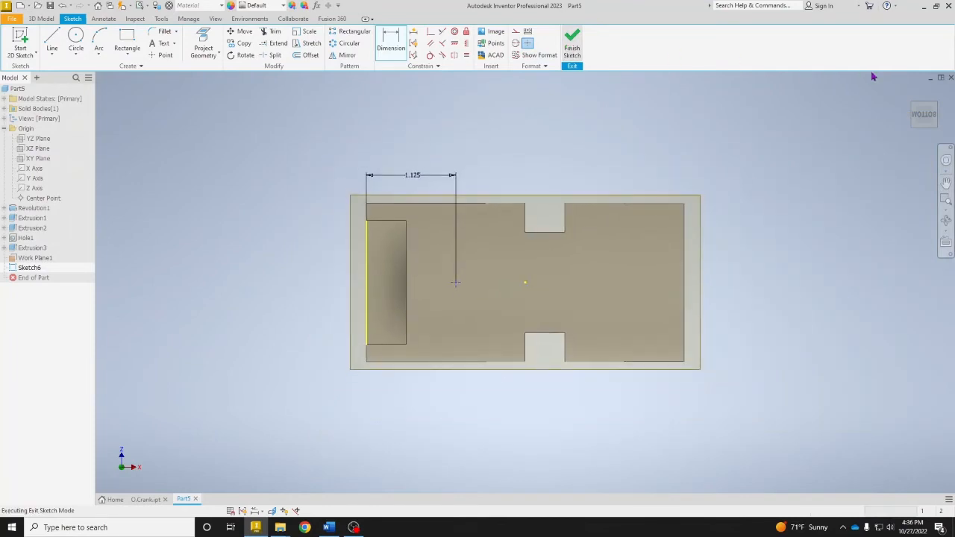
Add a simple hole without a seat at the sketched point, 0.21 in diameter and 1 in deep with distance termination
click(939, 108)
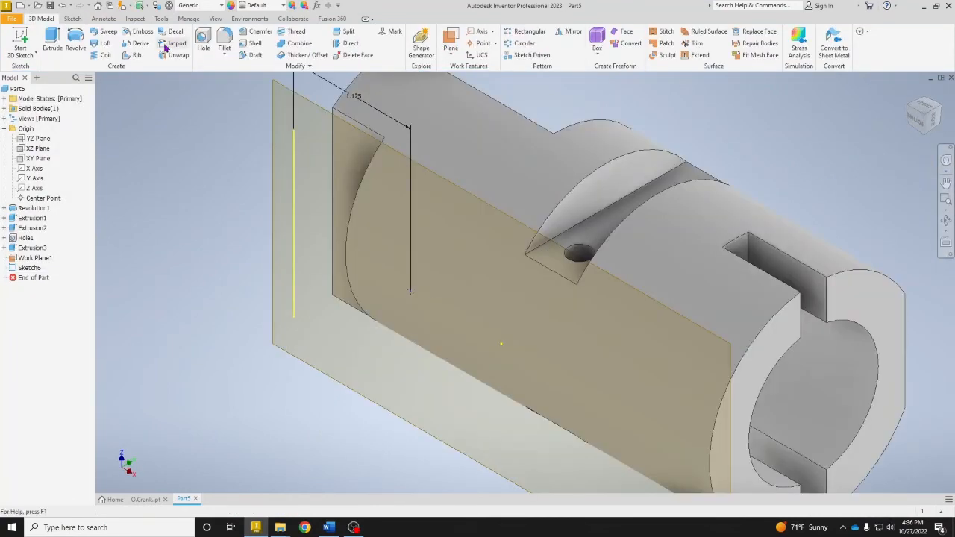
click(204, 42)
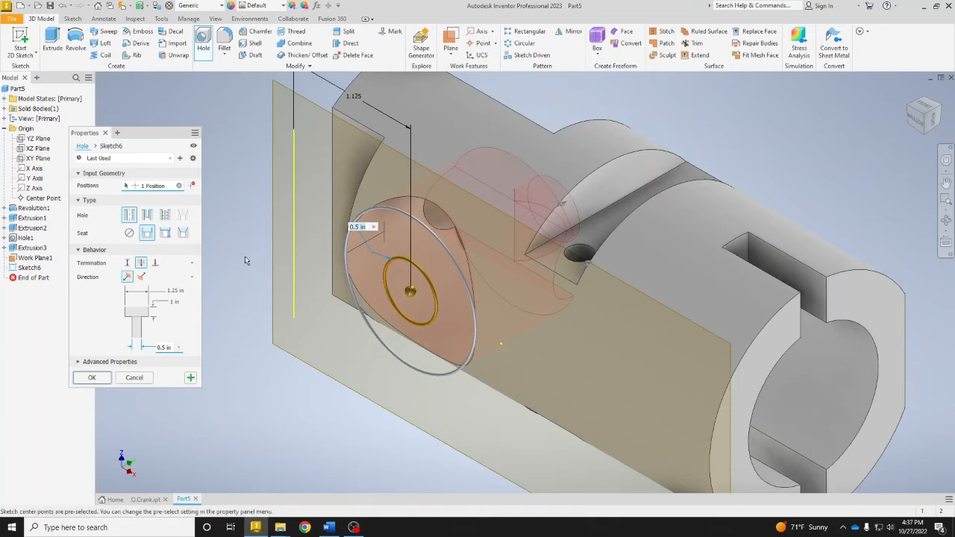
click(130, 234)
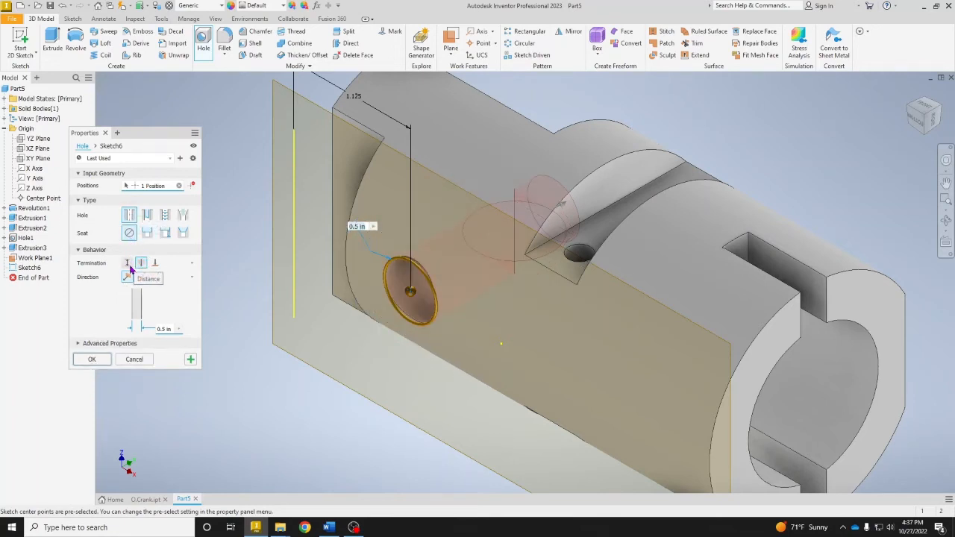
click(129, 266)
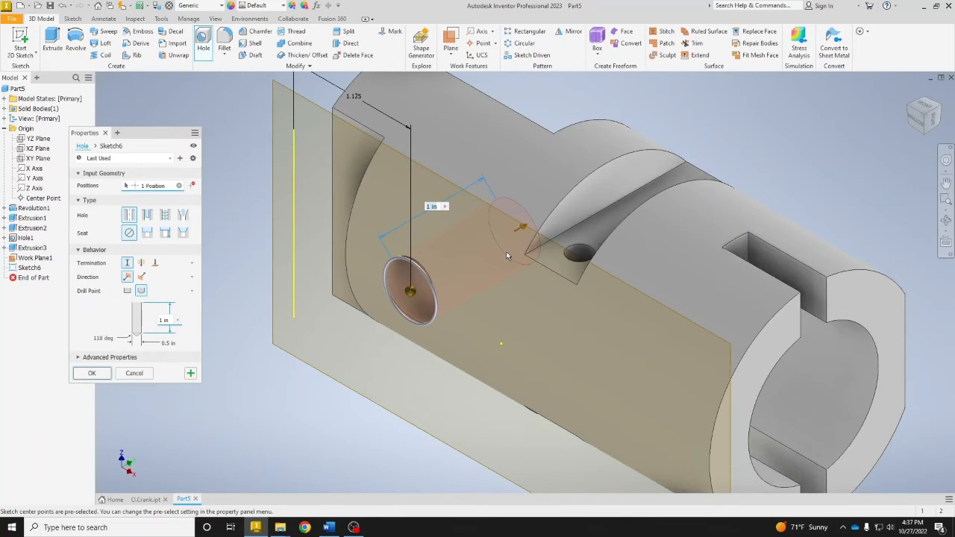
click(170, 342)
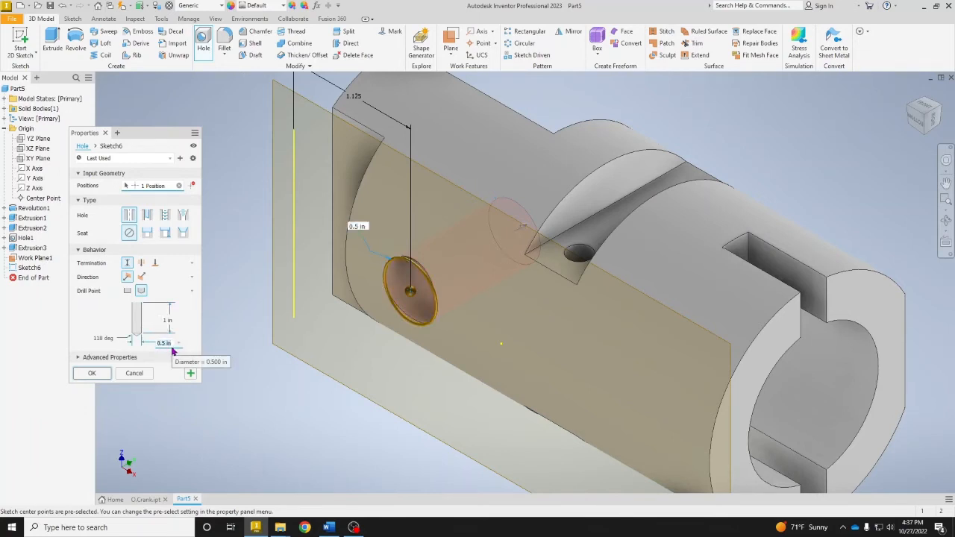
text(.21)
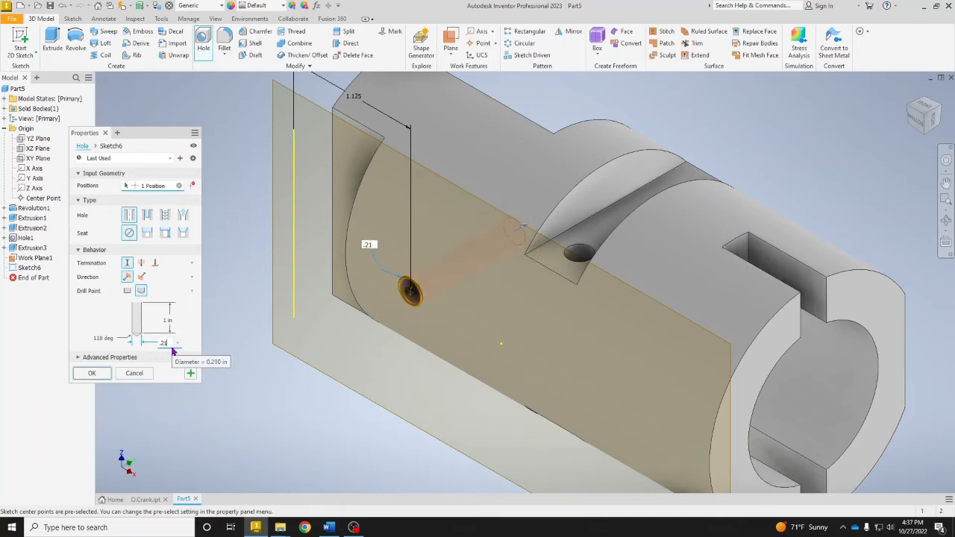
key(Return)
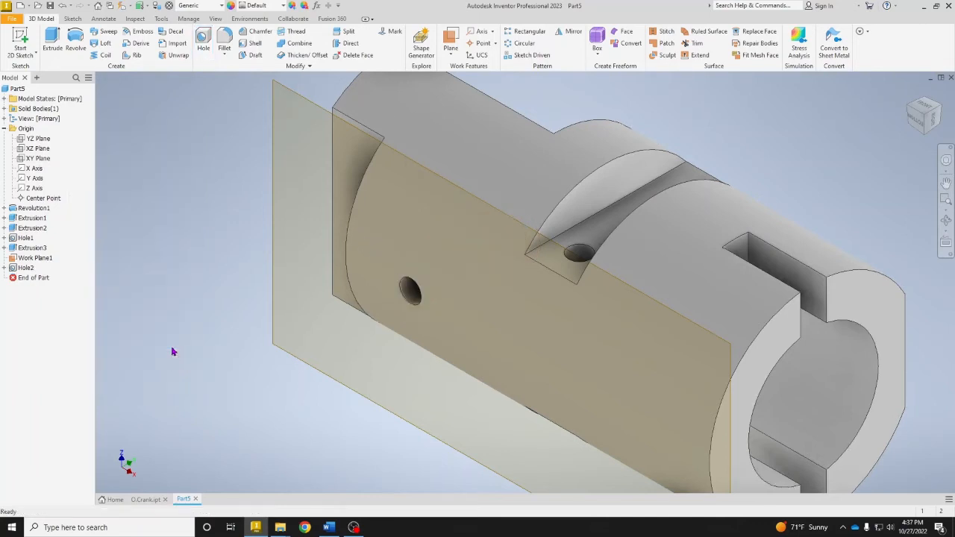
Reopen the 0.21 in underside hole for editing and inspect its depth from the isometric, front and left end views
double_click(26, 267)
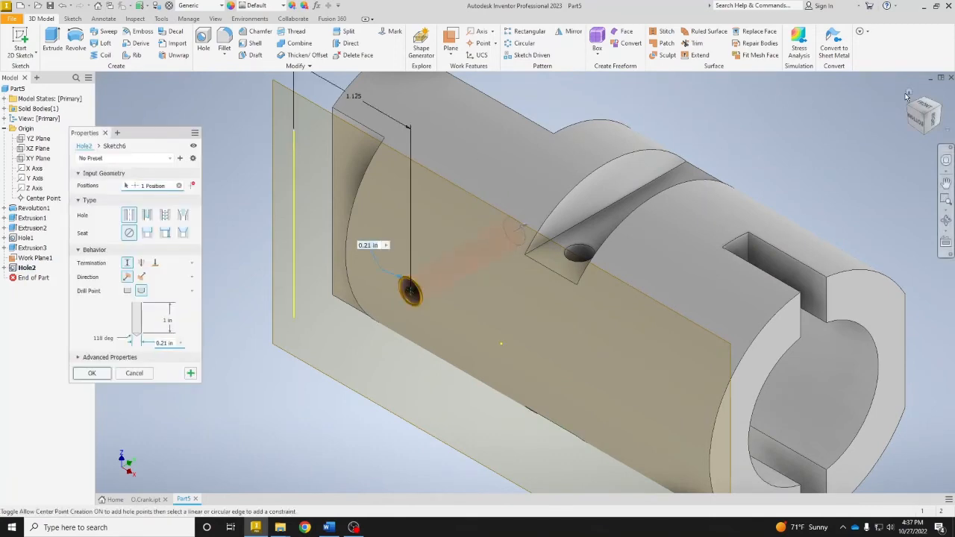
click(907, 94)
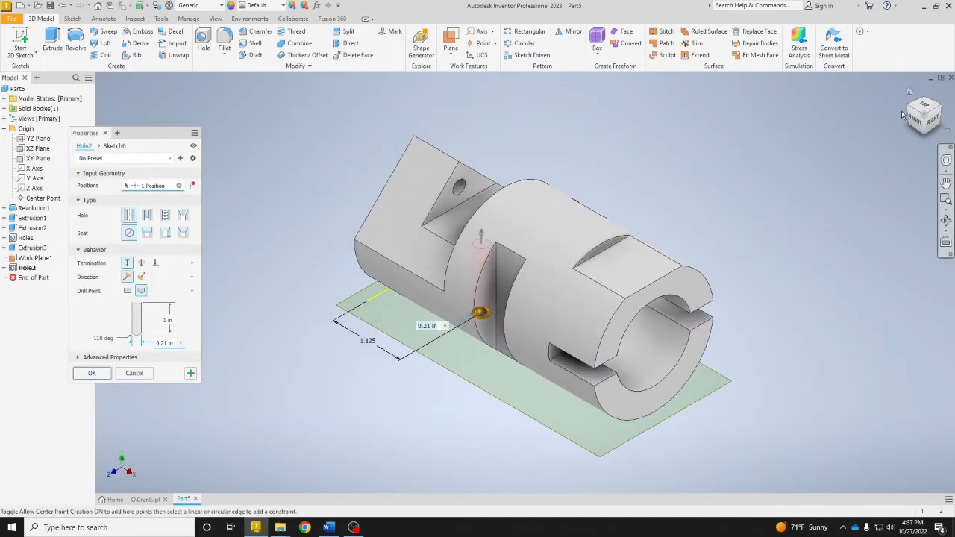
click(911, 118)
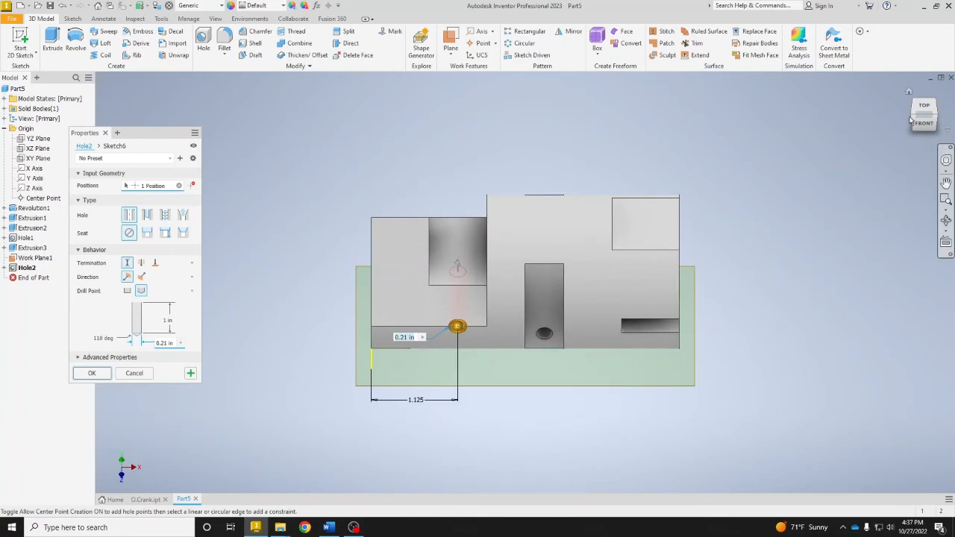
click(912, 120)
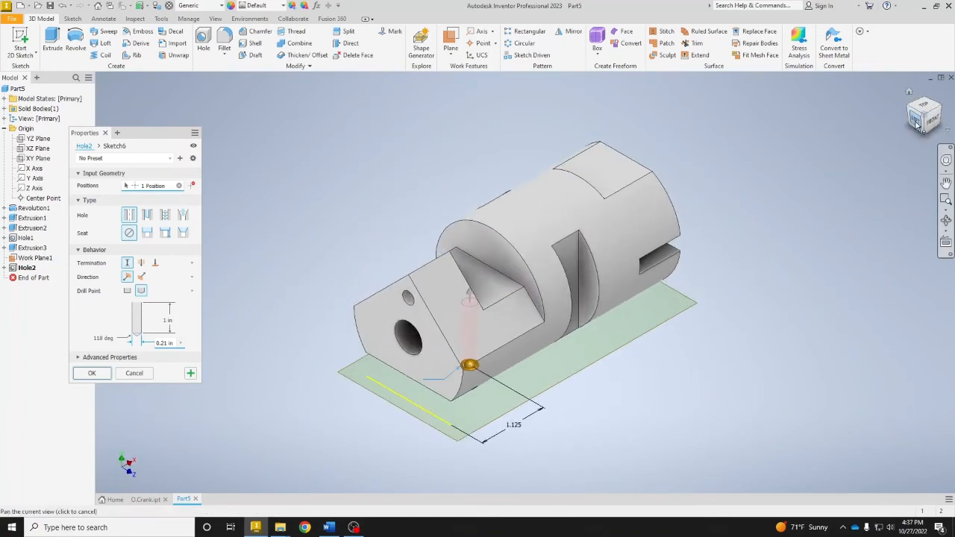
click(917, 125)
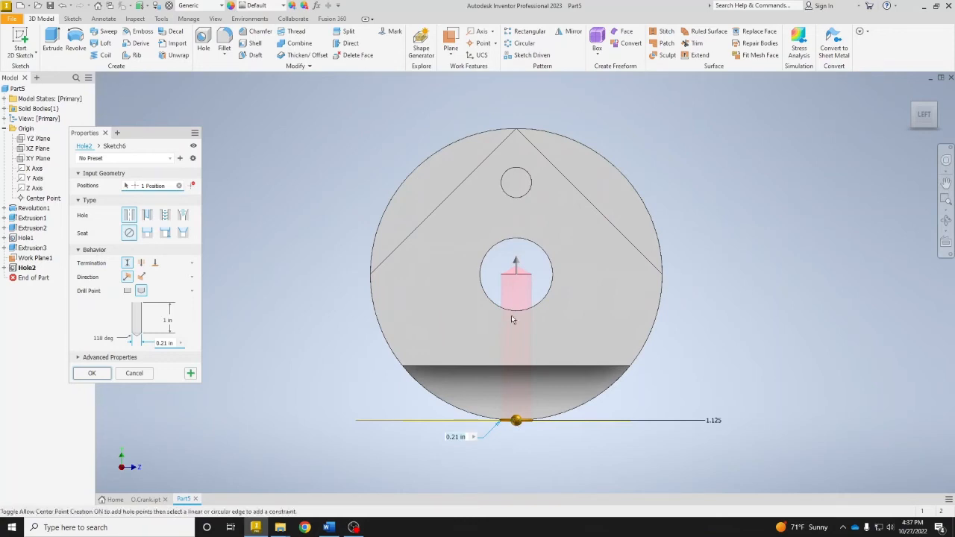
click(92, 373)
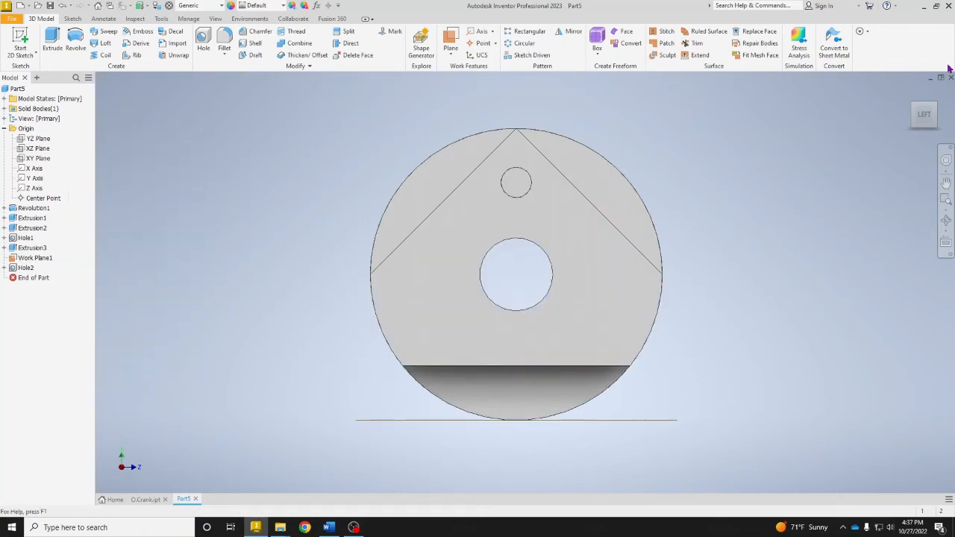
Hide the work plane tangent to the underside of the cylinder
click(934, 106)
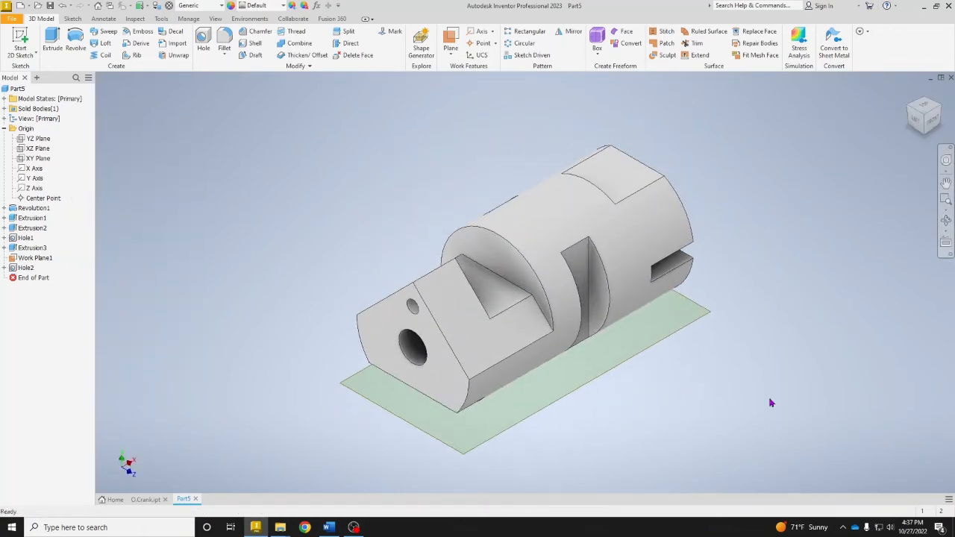
right_click(629, 363)
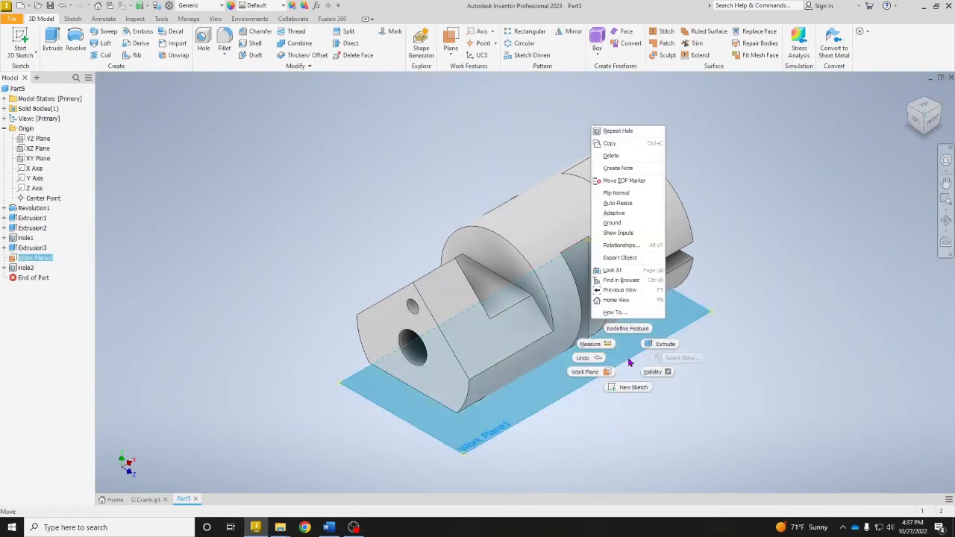
click(652, 372)
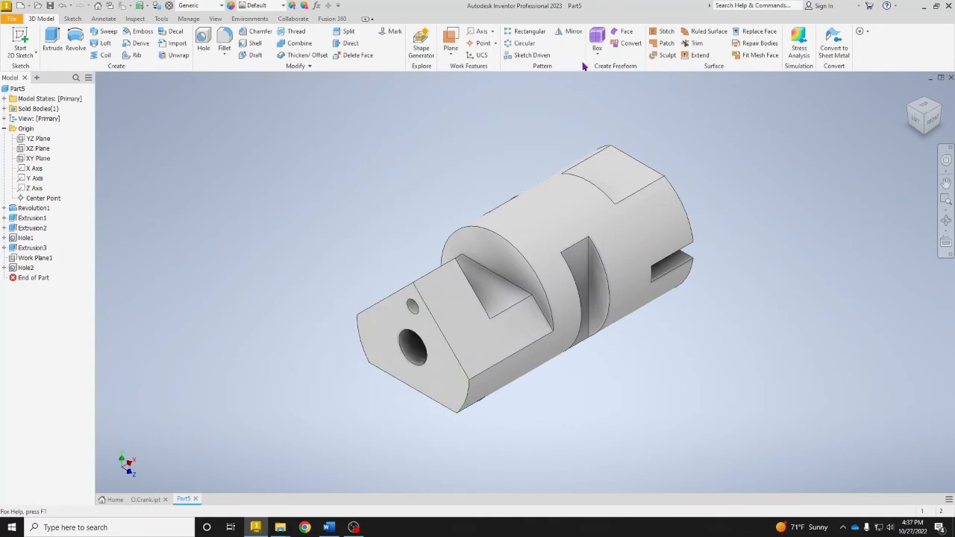
Display the part as Wireframe with Hidden Edges and examine the internal holes and cuts from the front
click(216, 20)
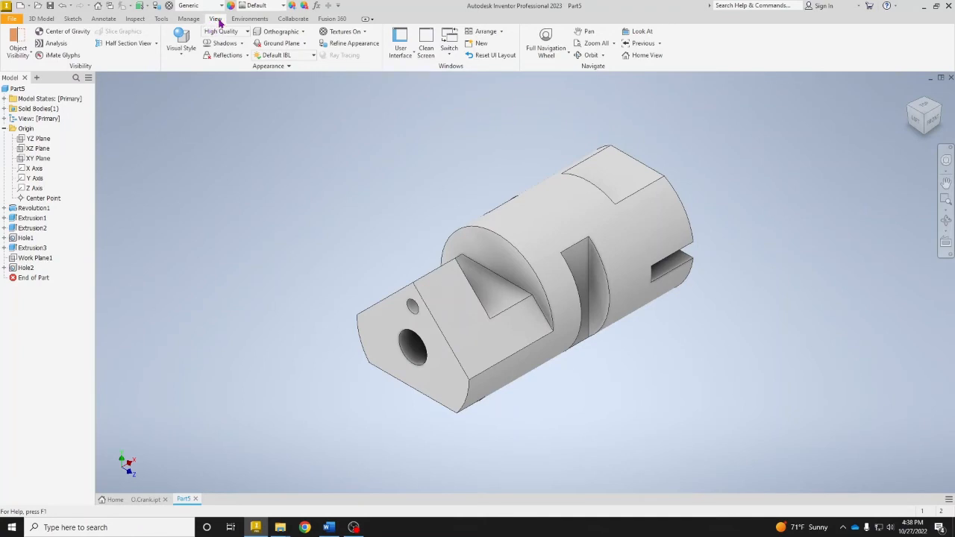
click(186, 59)
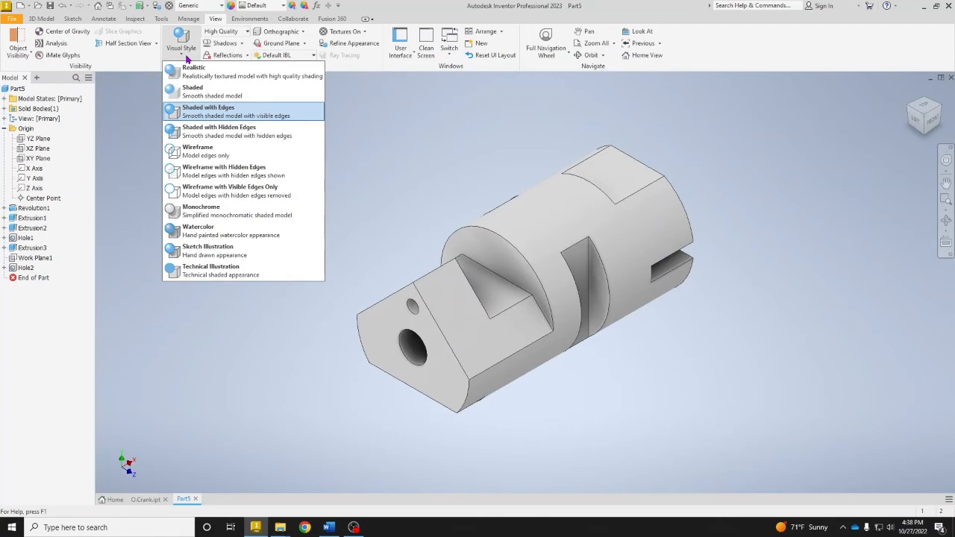
click(241, 172)
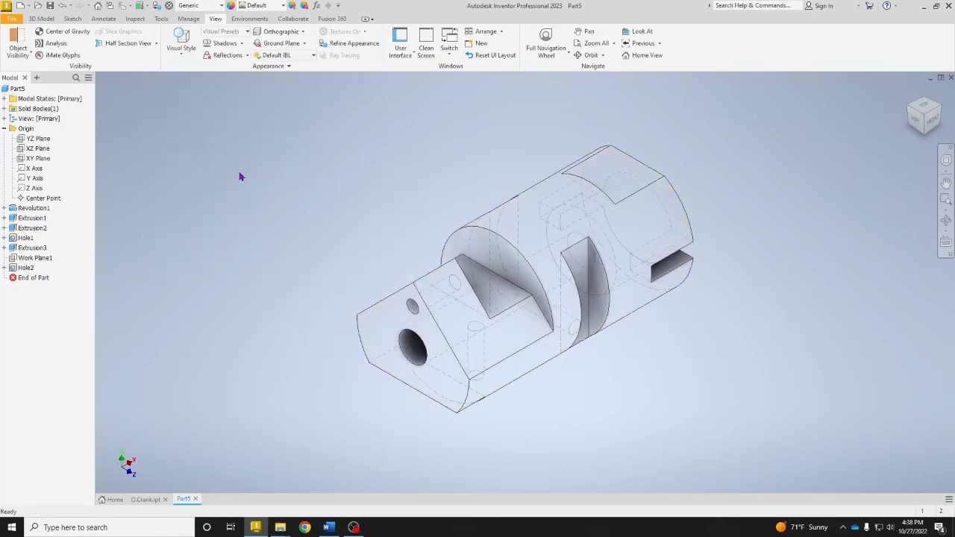
click(930, 137)
click(930, 133)
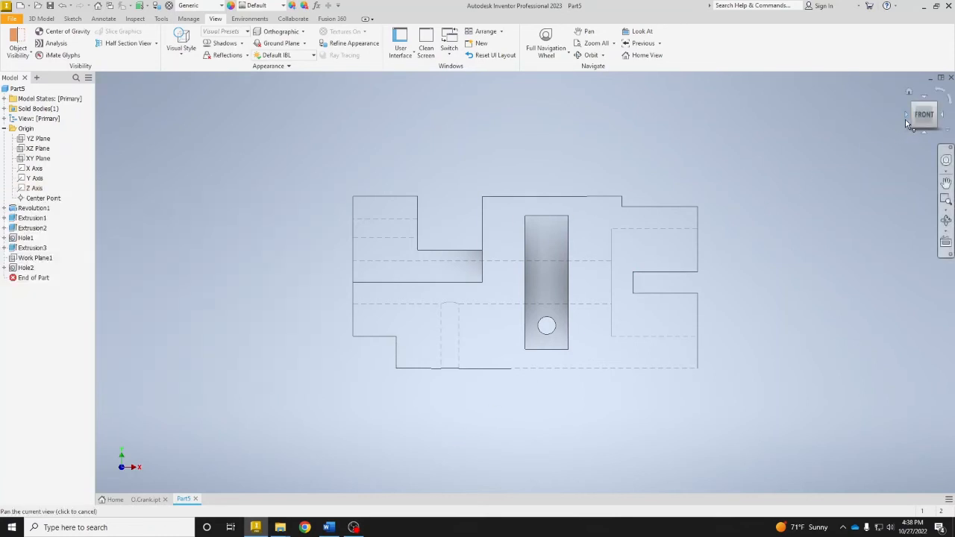
click(905, 122)
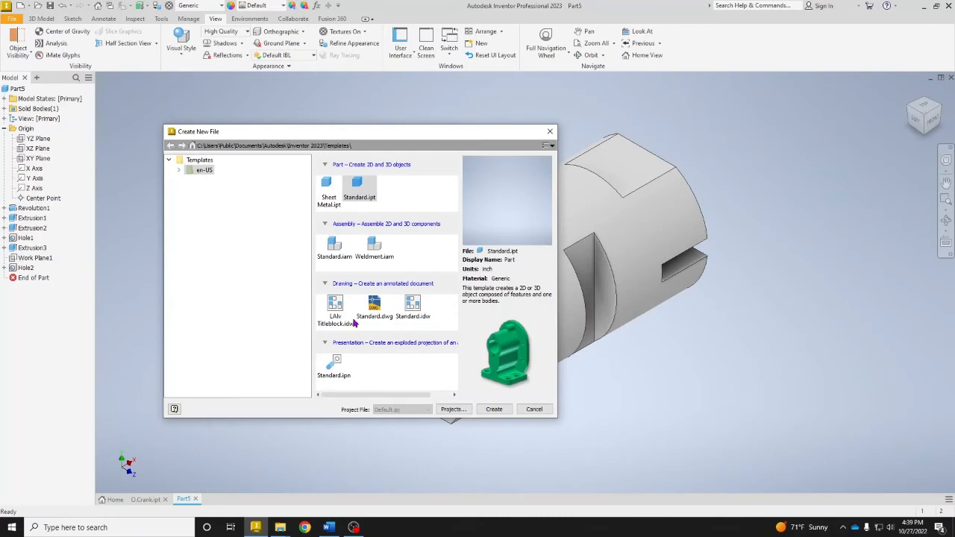
Create a new drawing from the LAlv Titleblock.idw template and set its sheet size to C
click(355, 322)
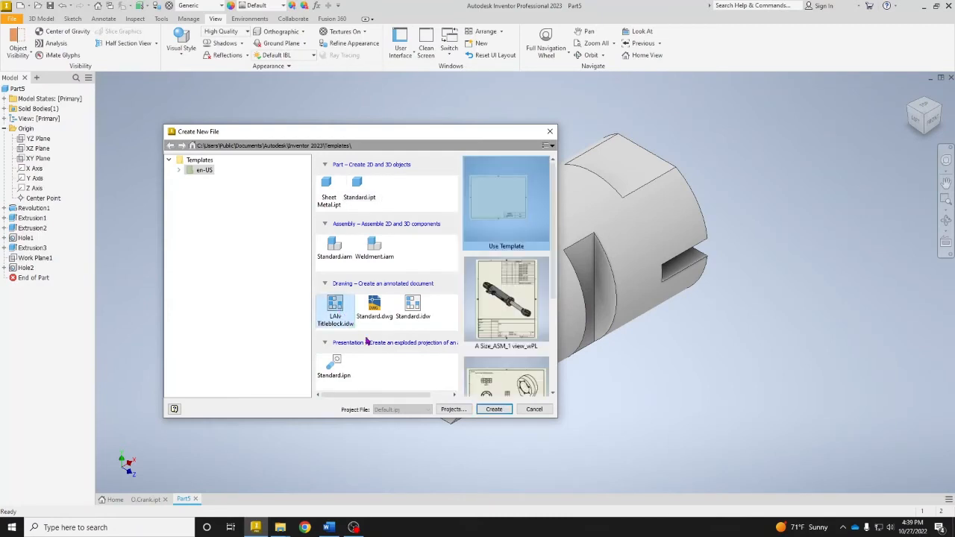
click(494, 409)
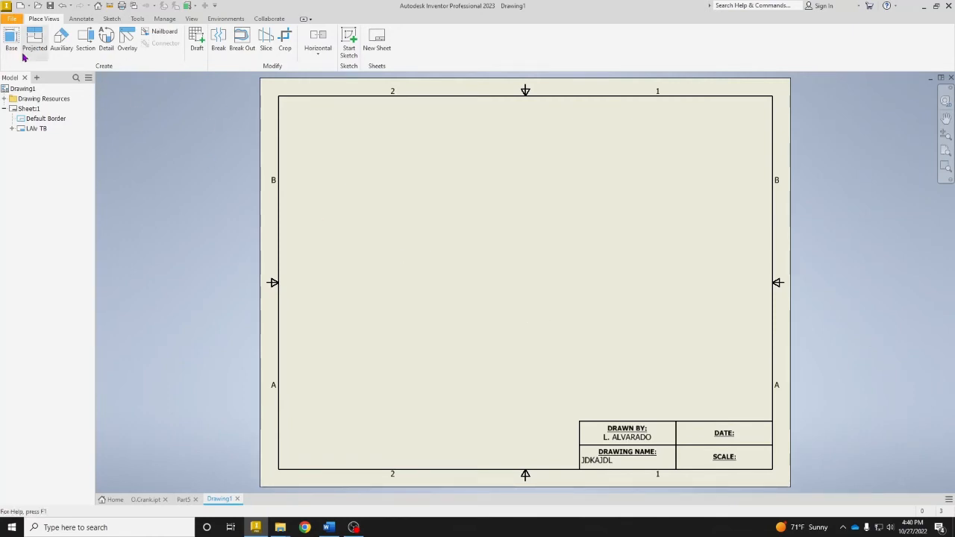
click(28, 111)
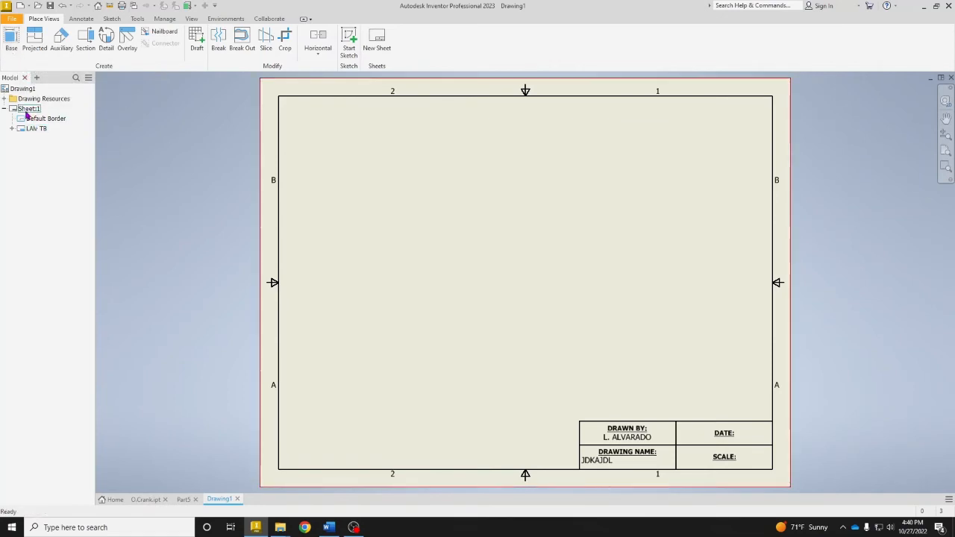
right_click(27, 113)
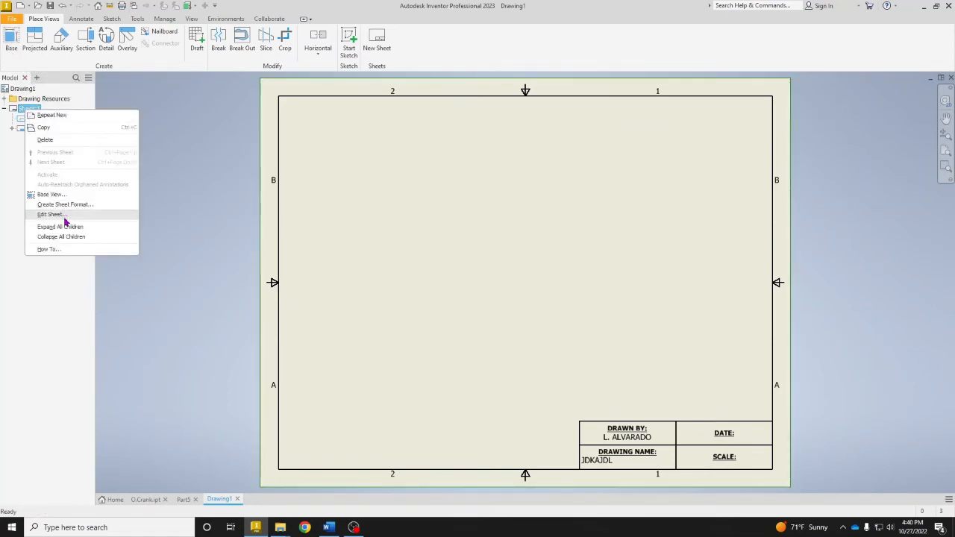
click(64, 214)
click(131, 135)
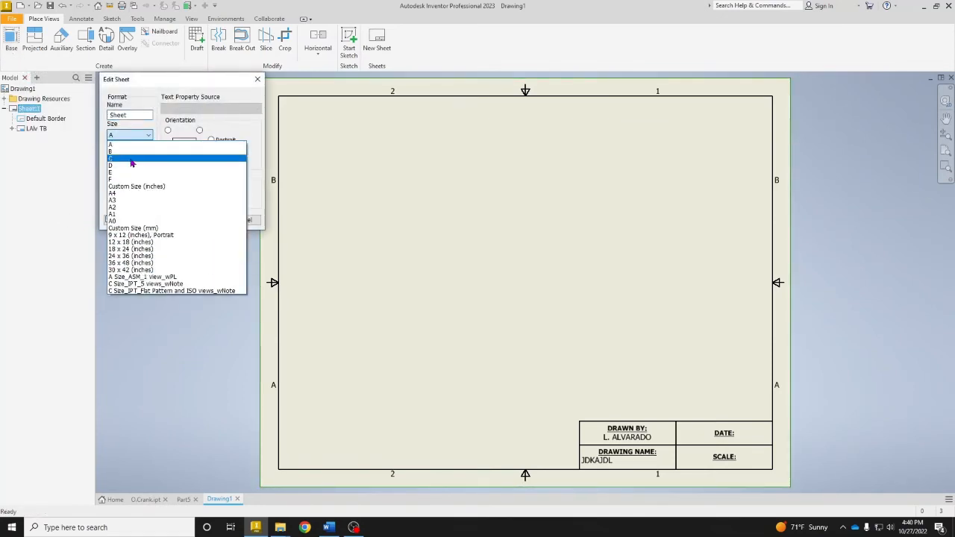
click(132, 151)
click(131, 135)
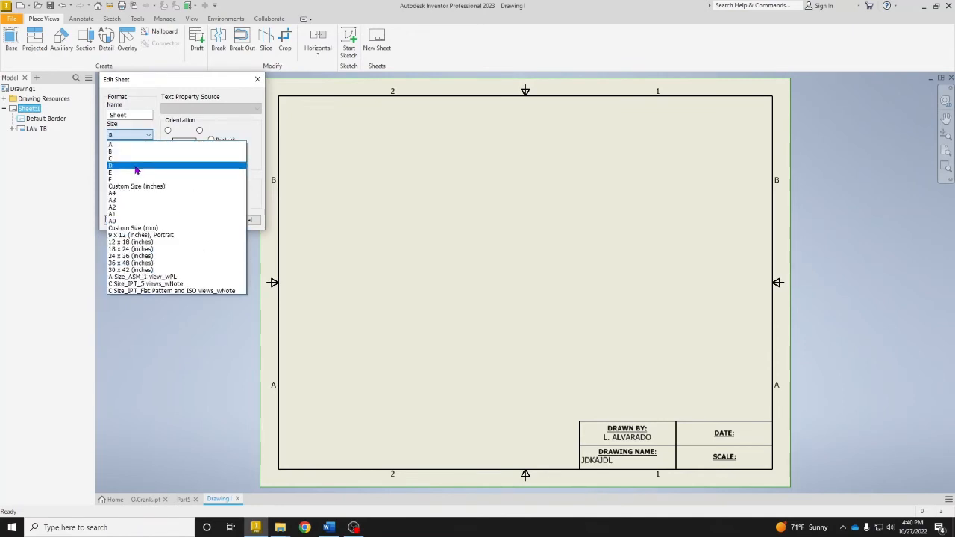
click(136, 165)
click(201, 220)
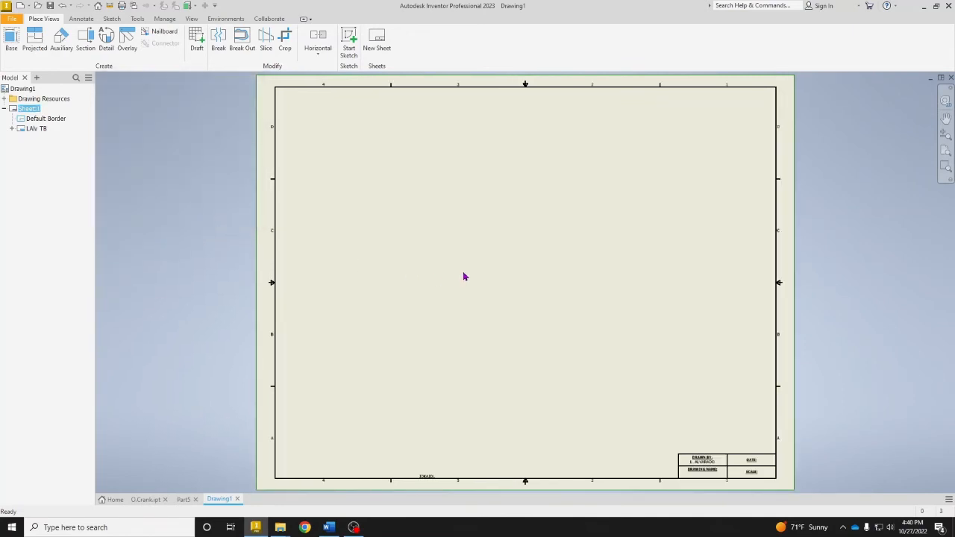
Place a 1:1 front base view of O.Crank.ipt with hidden lines in the upper-left area of the sheet
click(11, 37)
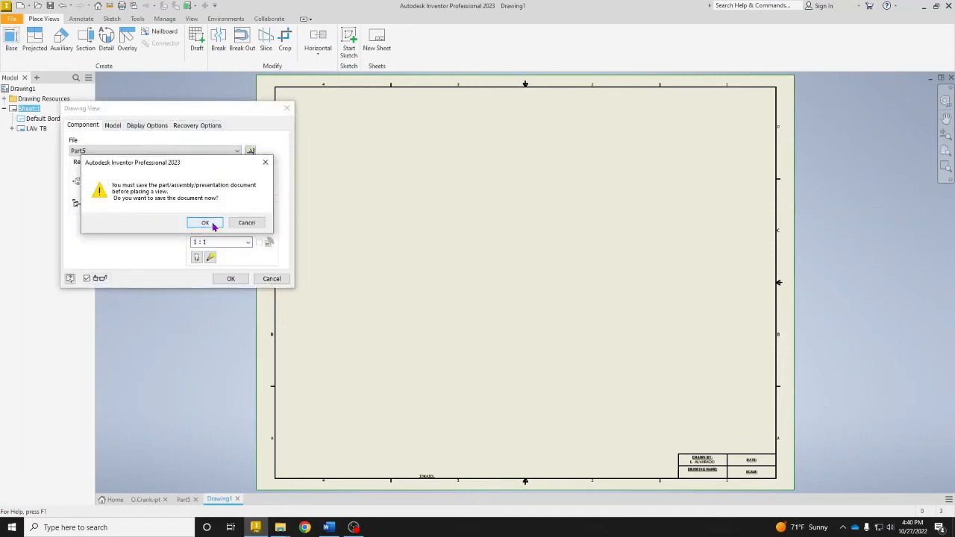
click(239, 223)
click(237, 151)
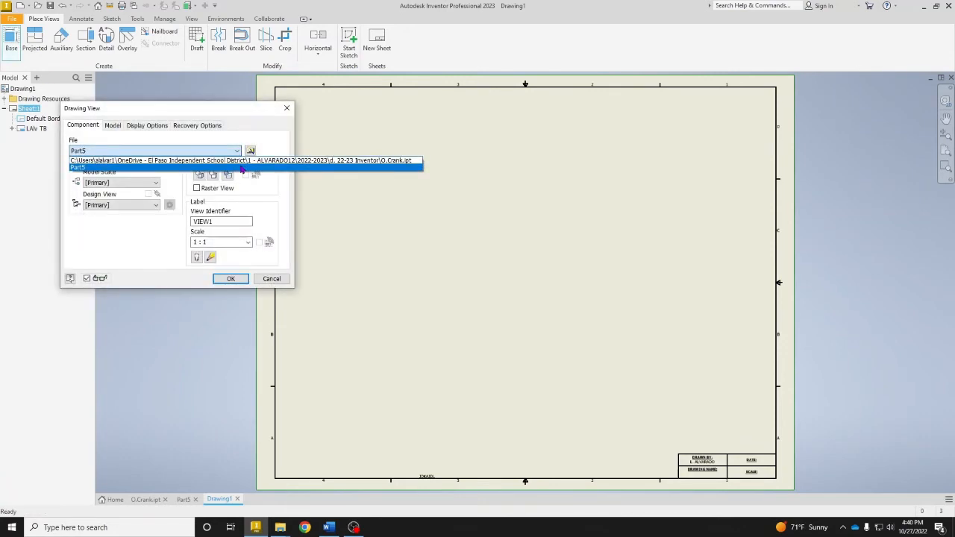
click(243, 159)
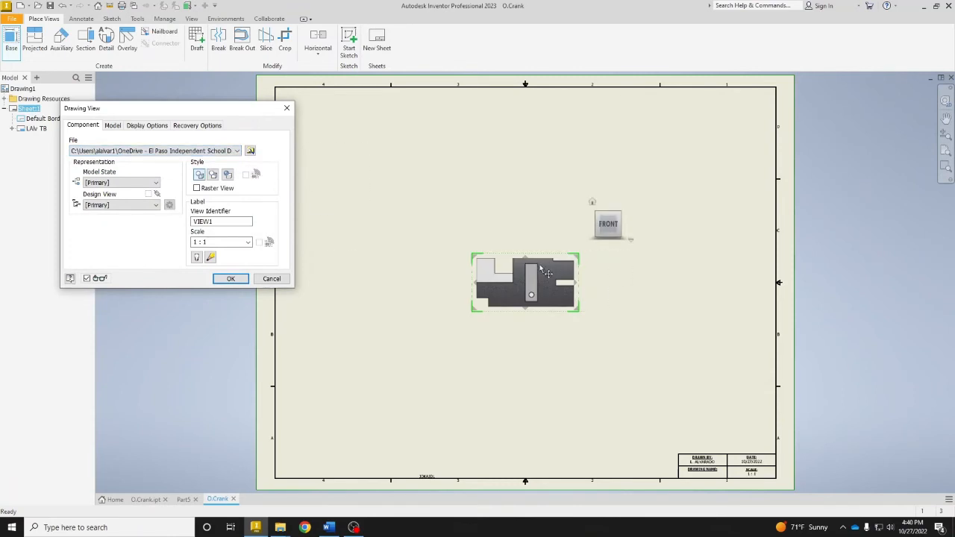
drag(530, 282, 393, 180)
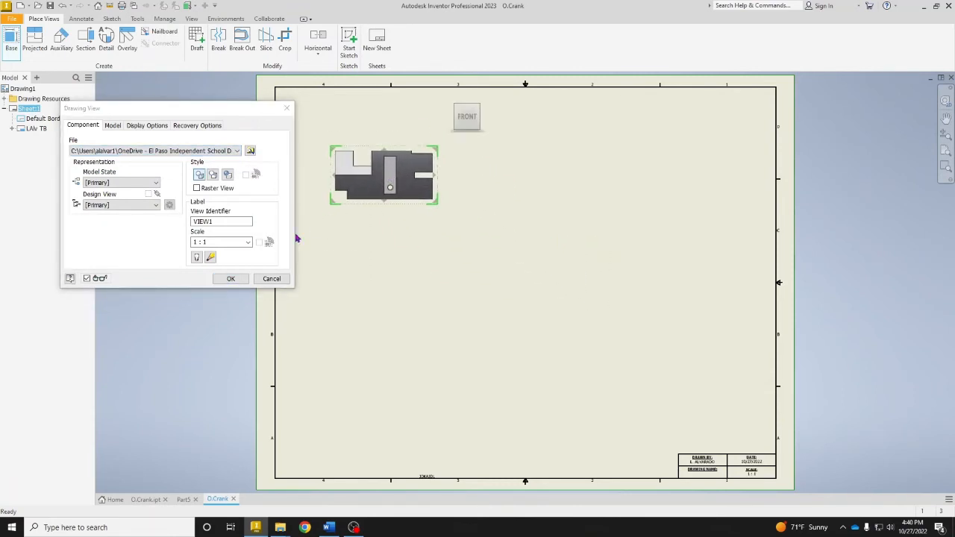
click(225, 280)
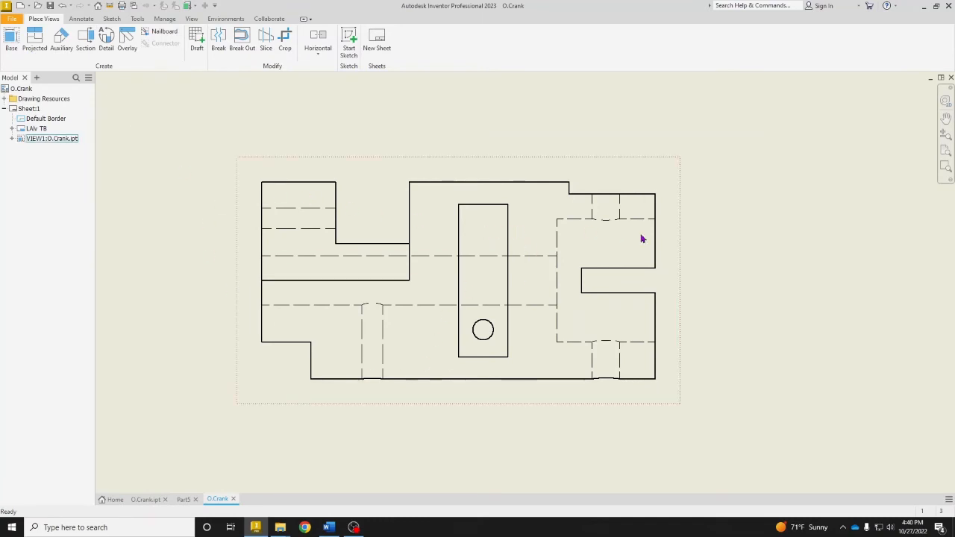
Create full-depth section view A at 1:1, cutting vertically through the small underside hole, and place it beside the front view
click(88, 48)
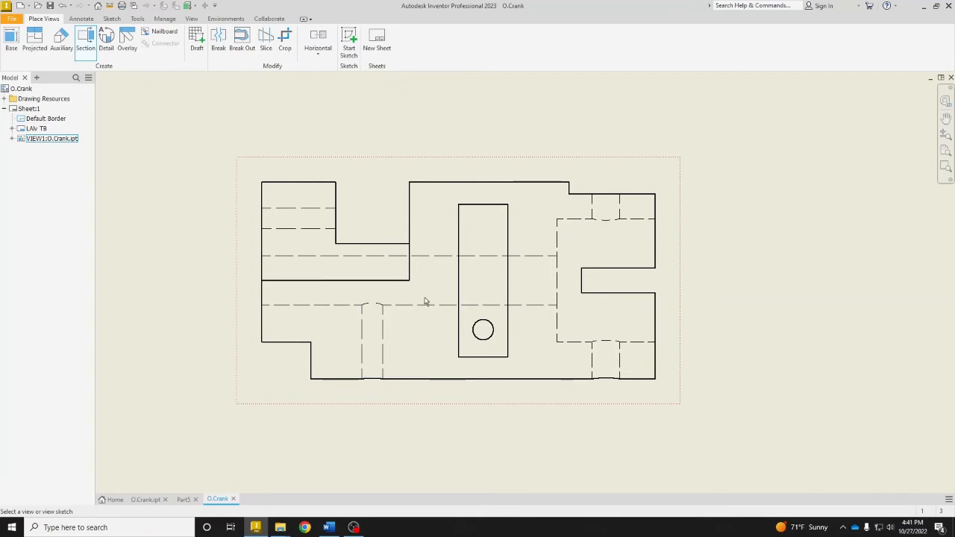
click(435, 206)
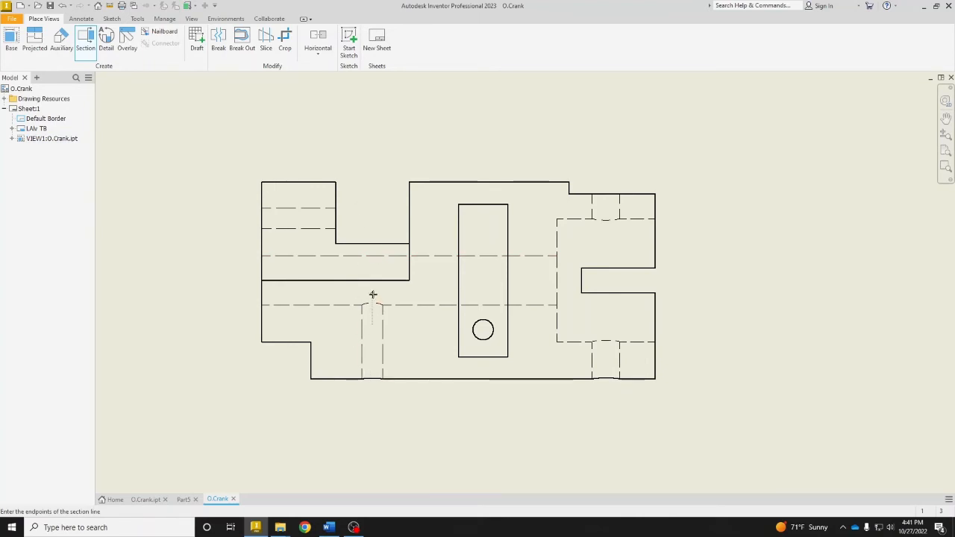
click(372, 393)
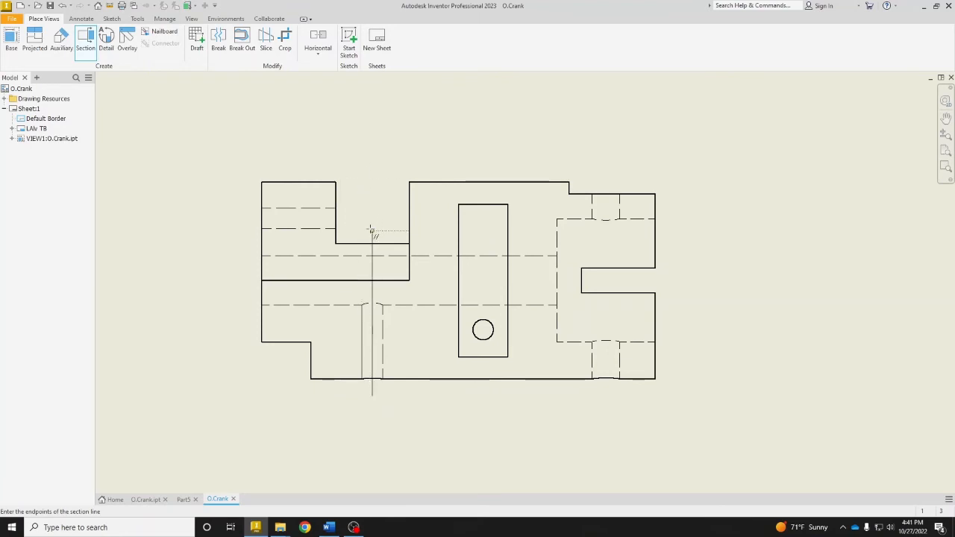
click(371, 167)
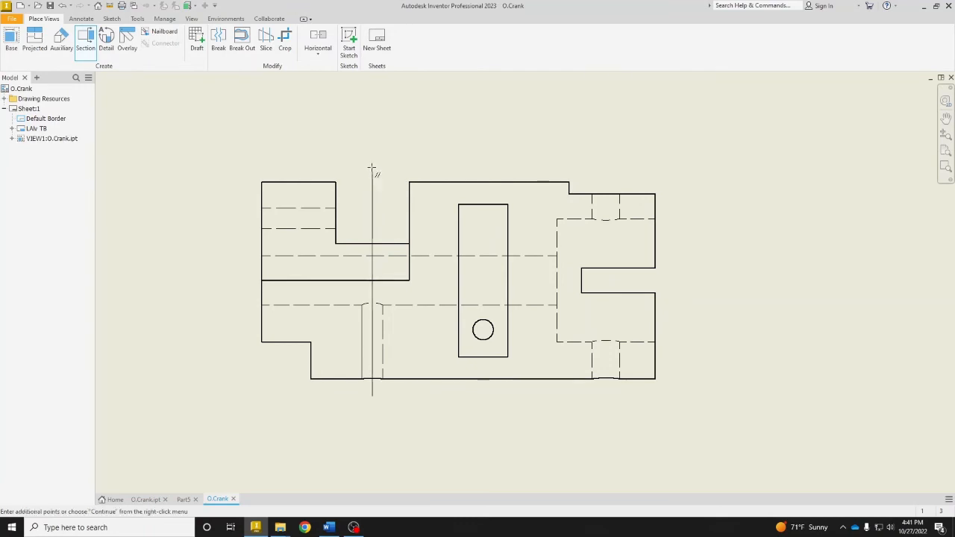
right_click(372, 167)
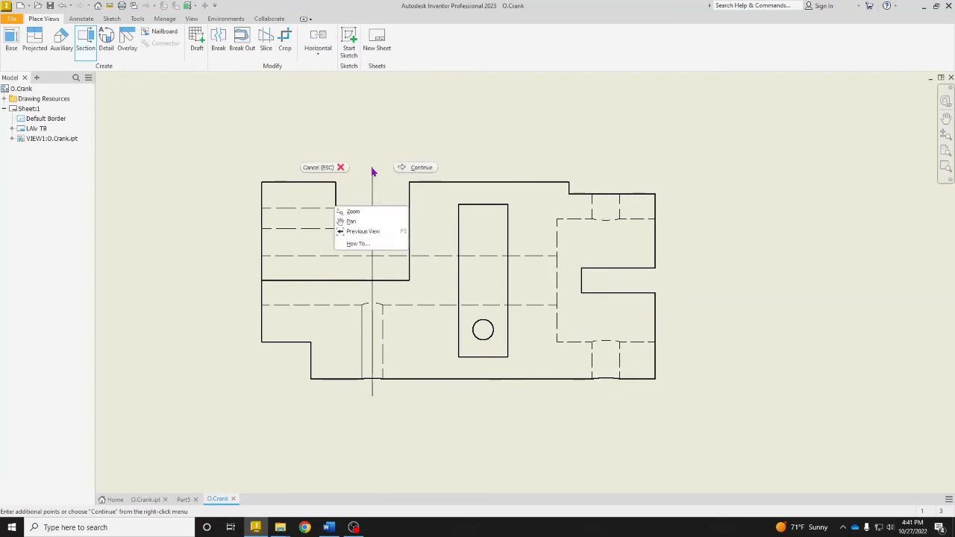
click(417, 167)
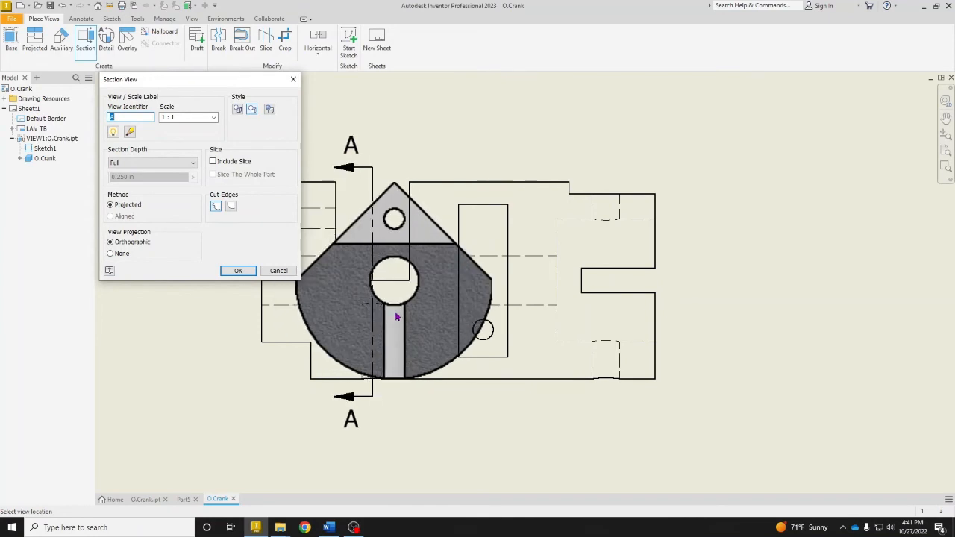
scroll(525, 312, up, 4)
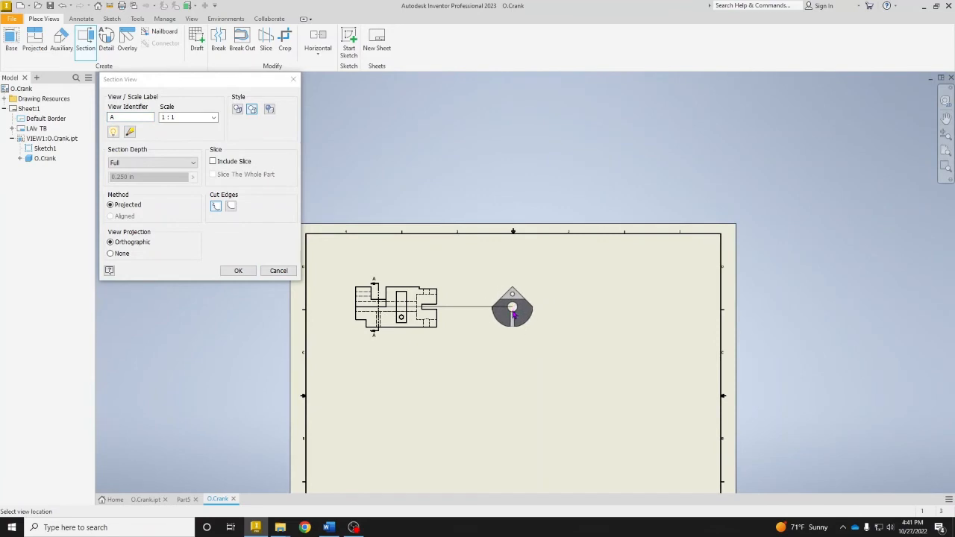
click(513, 315)
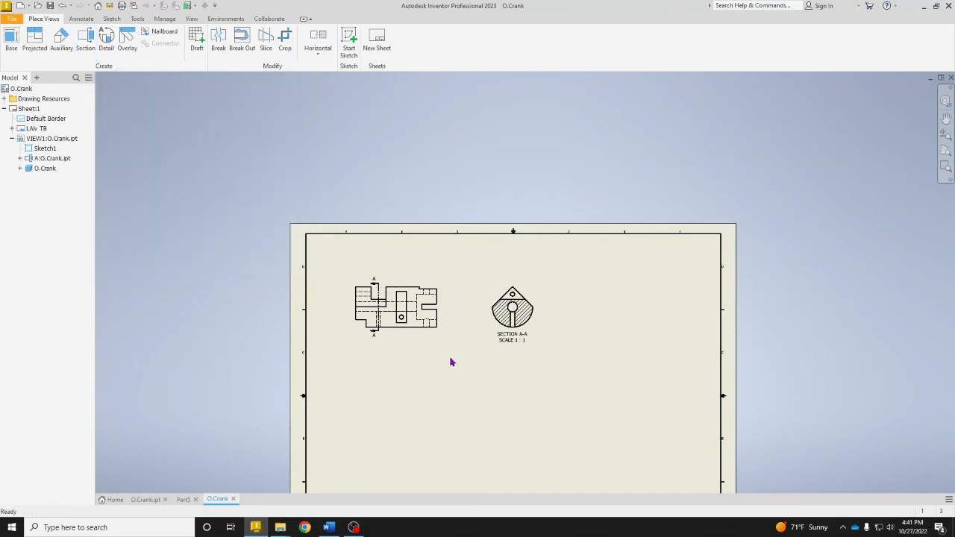
scroll(462, 292, up, 3)
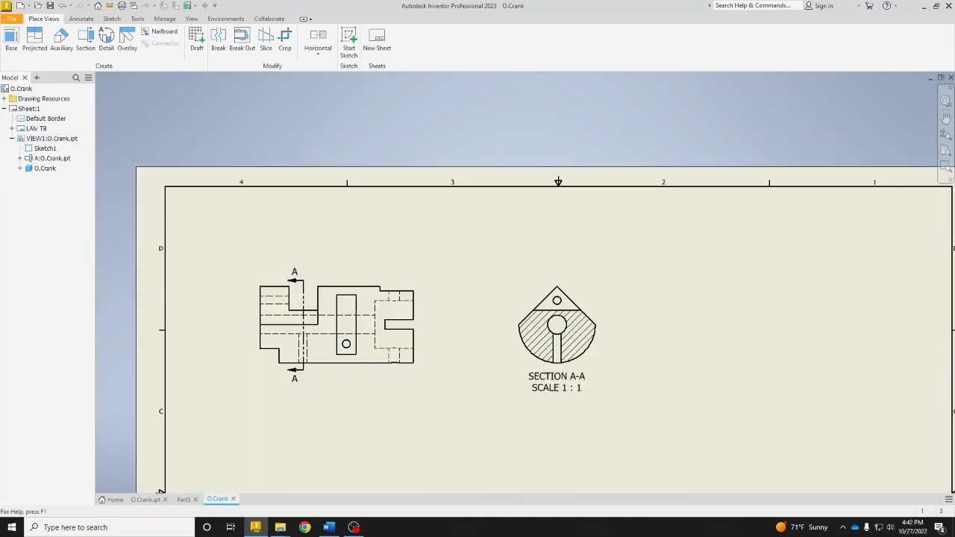
Create full-depth section view B at 1:1, cutting the front view vertically through the small round hole, and place it beside section A-A
click(83, 39)
scroll(328, 358, down, 3)
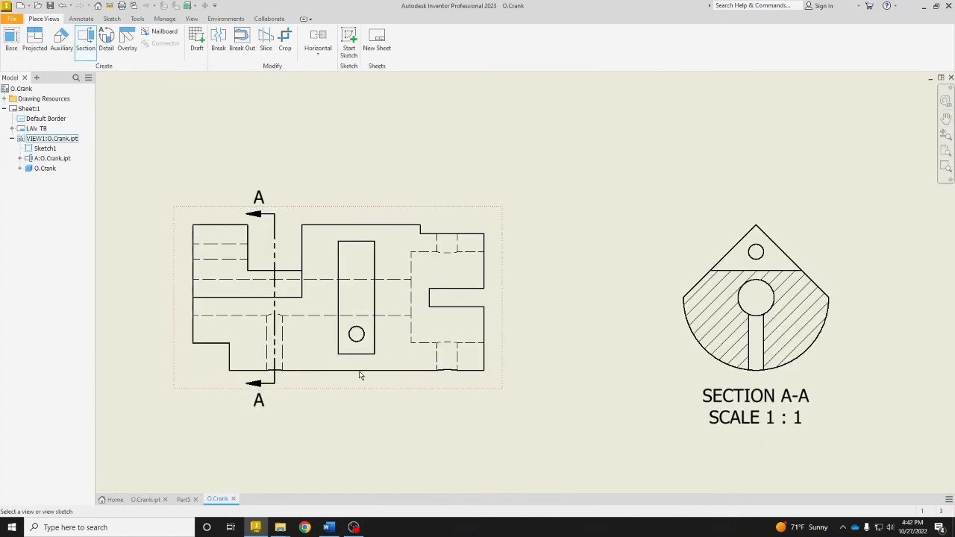
click(355, 387)
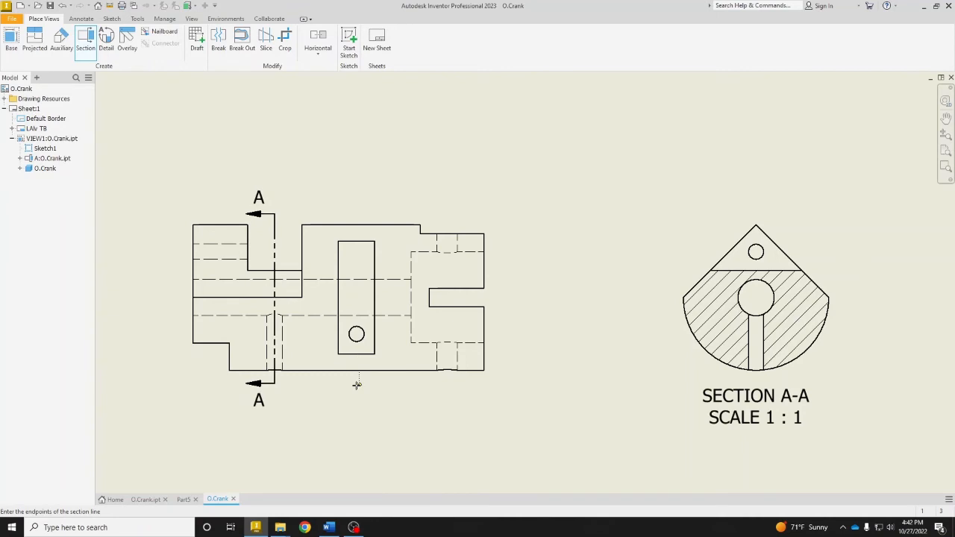
scroll(356, 384, up, 3)
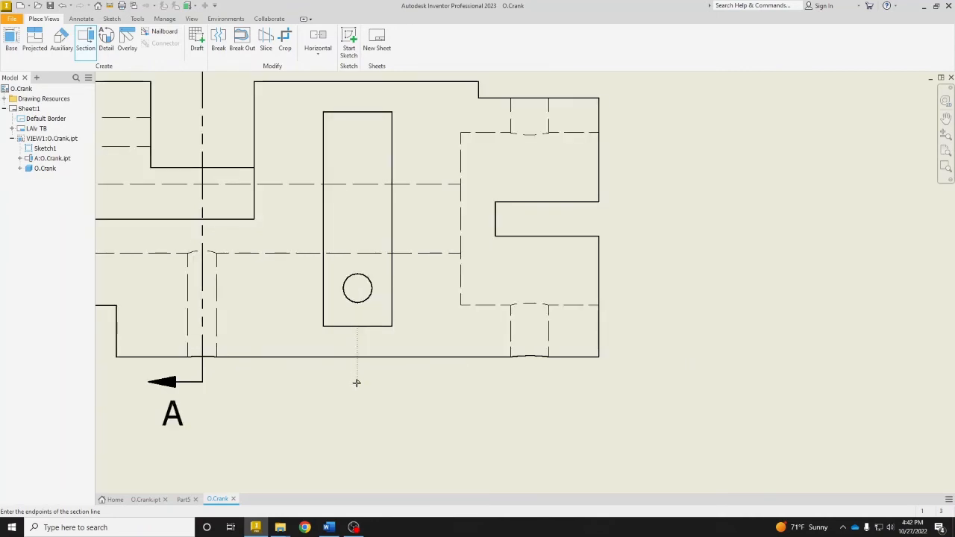
click(353, 384)
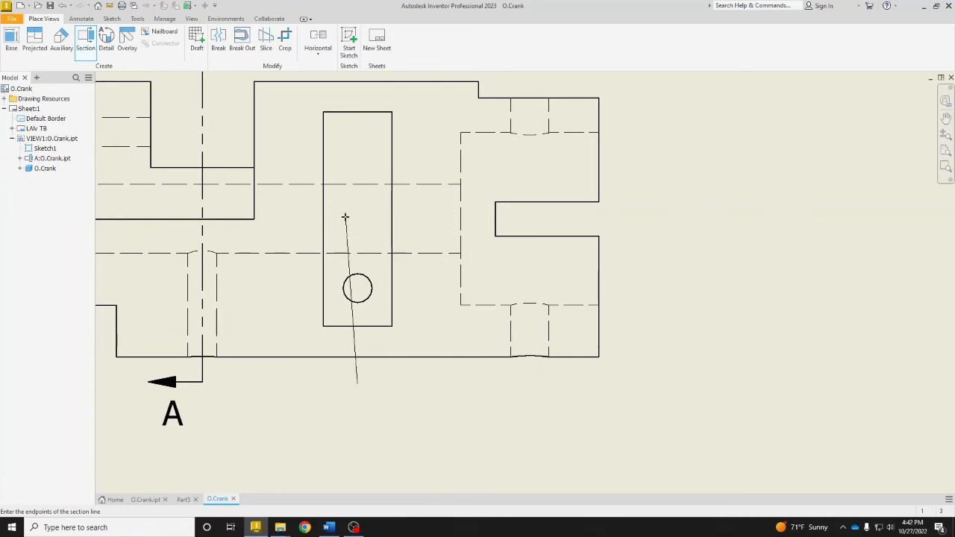
middle_drag(366, 154, 354, 217)
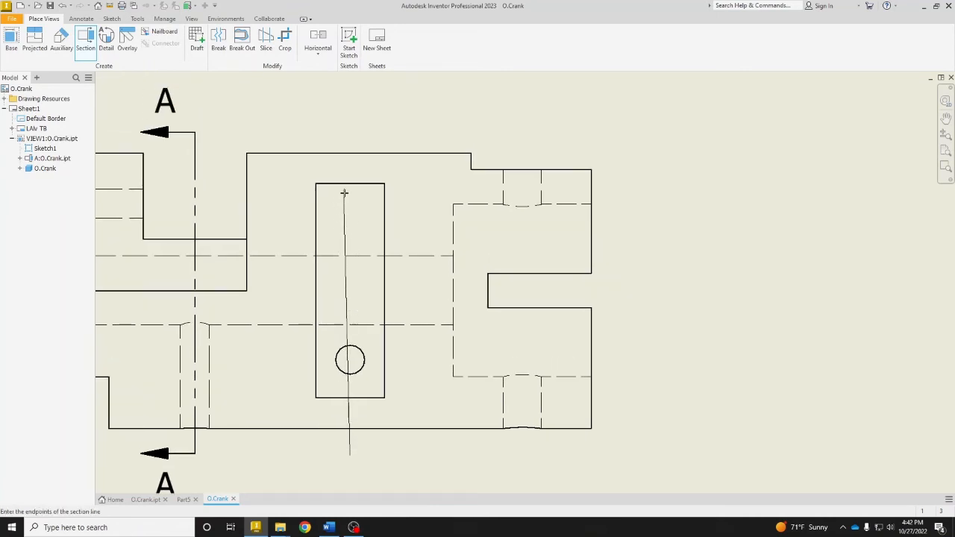
click(350, 129)
right_click(350, 129)
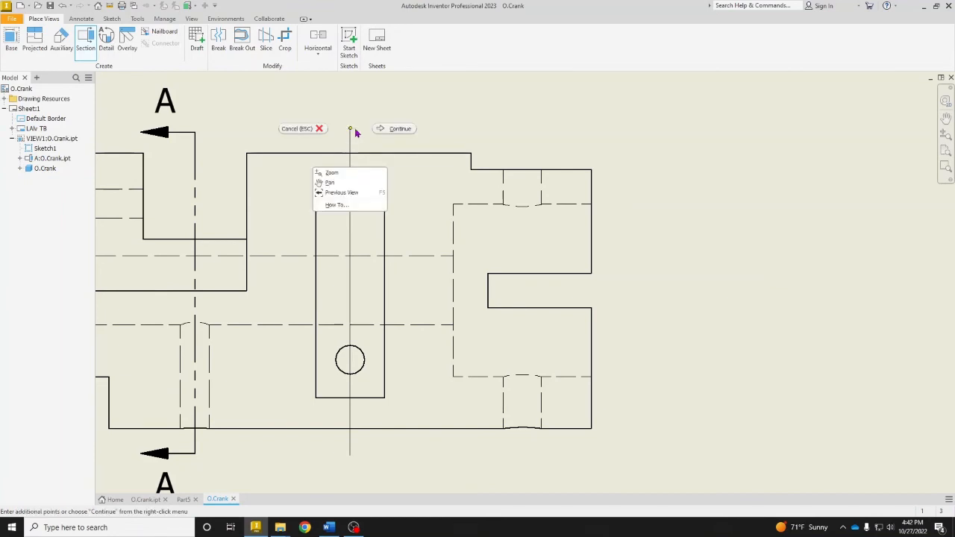
click(389, 129)
scroll(388, 146, down, 5)
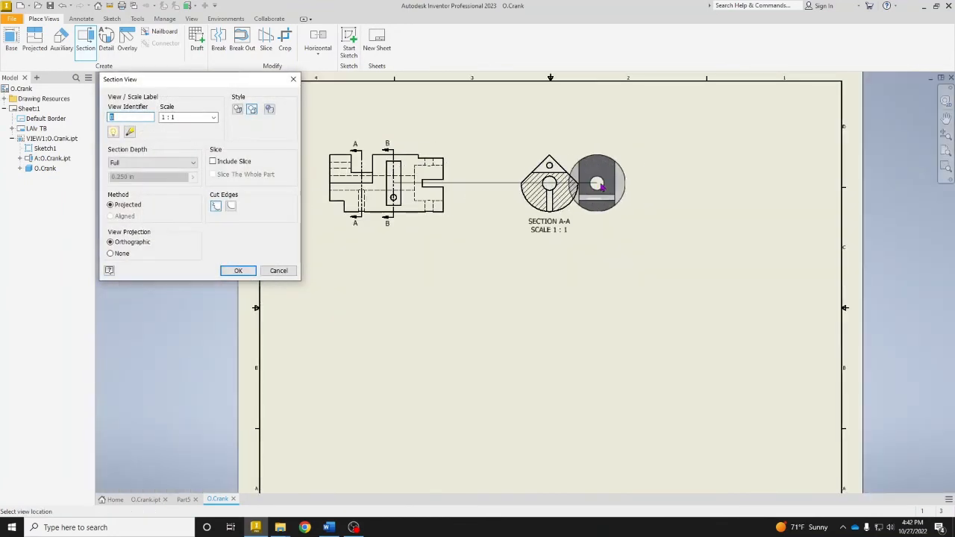
click(647, 186)
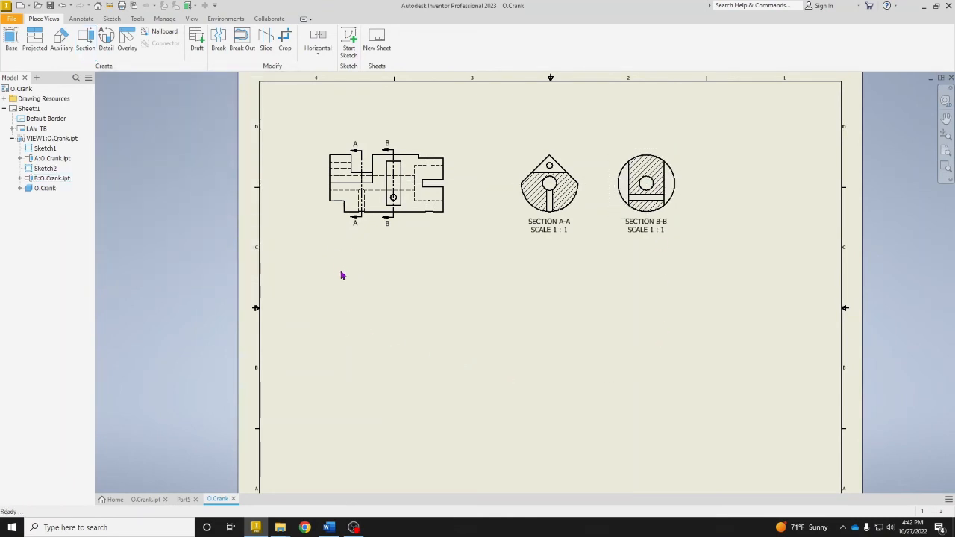
Create full-depth section view C at 1:1, cutting the front view vertically along the end slot's inner edge, and place it beside section B-B
scroll(486, 200, up, 3)
middle_drag(334, 98, 326, 203)
click(86, 41)
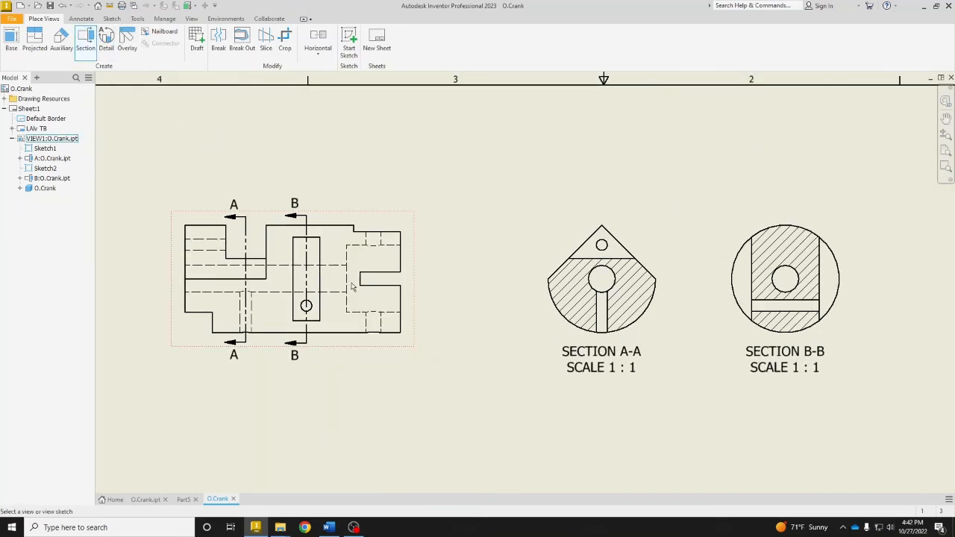
scroll(331, 249, up, 3)
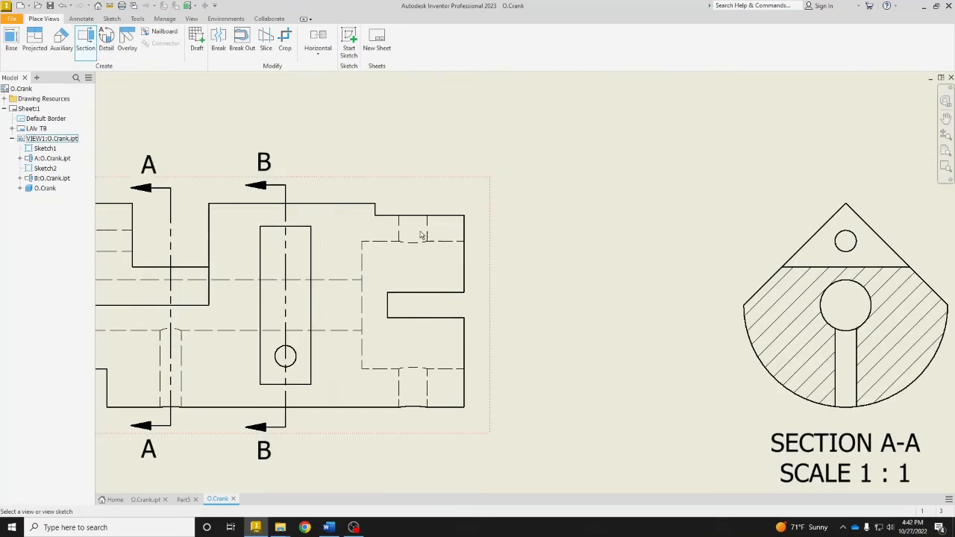
click(394, 275)
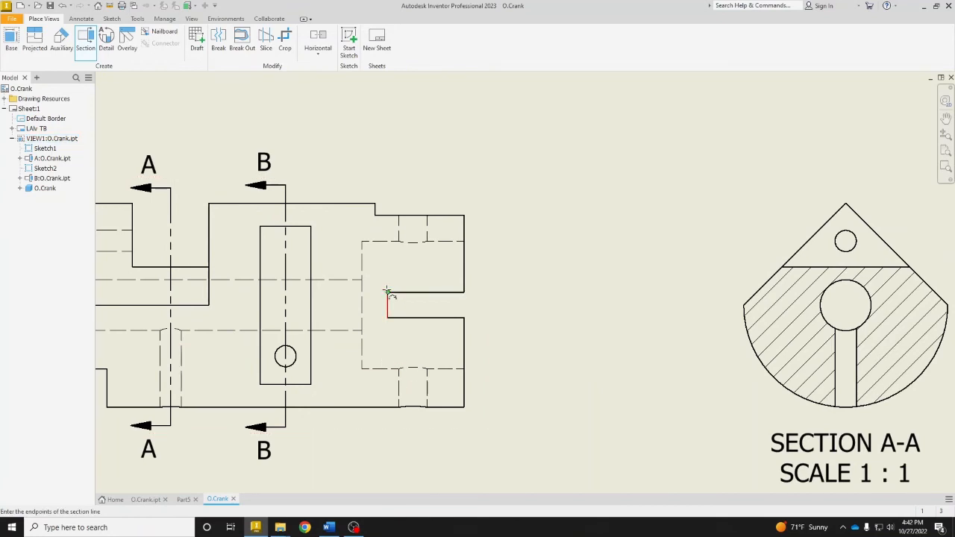
click(386, 431)
click(386, 185)
right_click(386, 185)
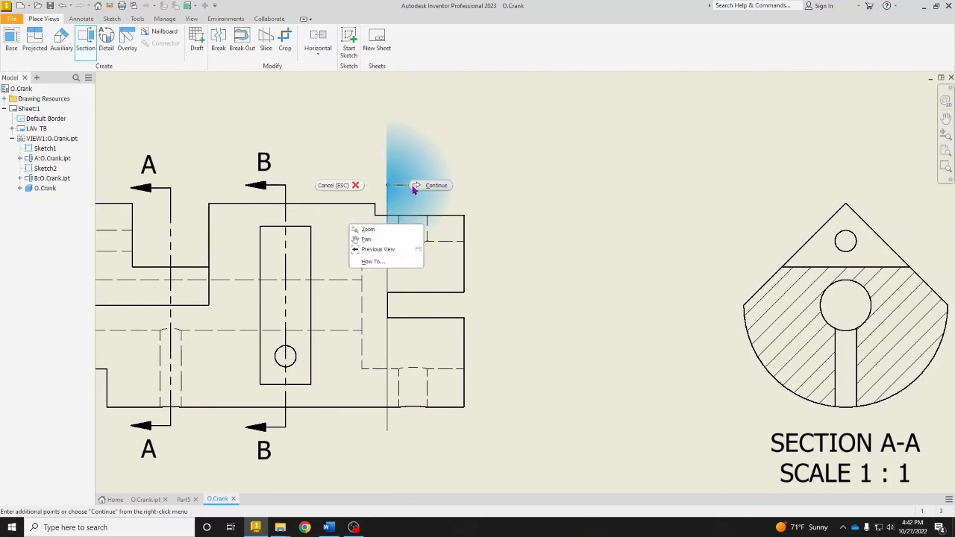
click(432, 185)
scroll(428, 200, down, 4)
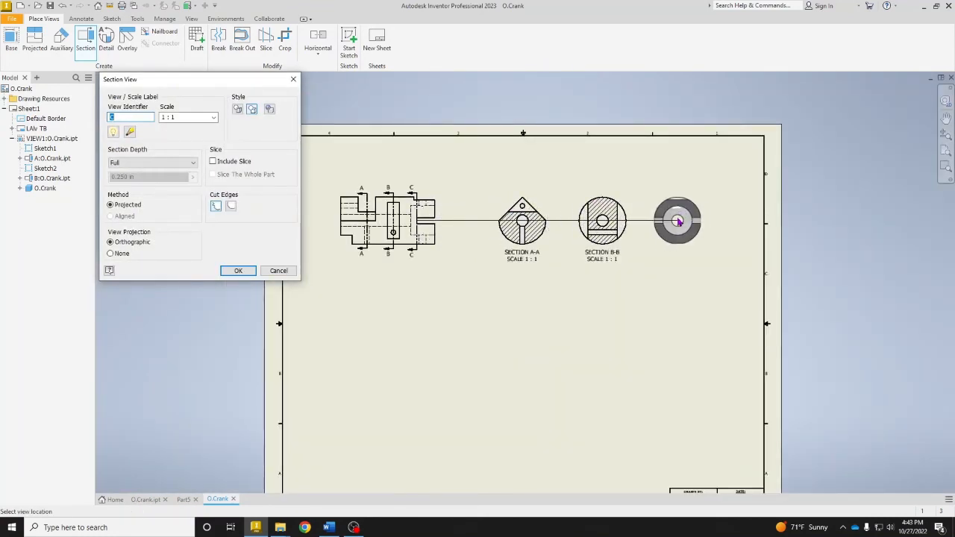
click(678, 221)
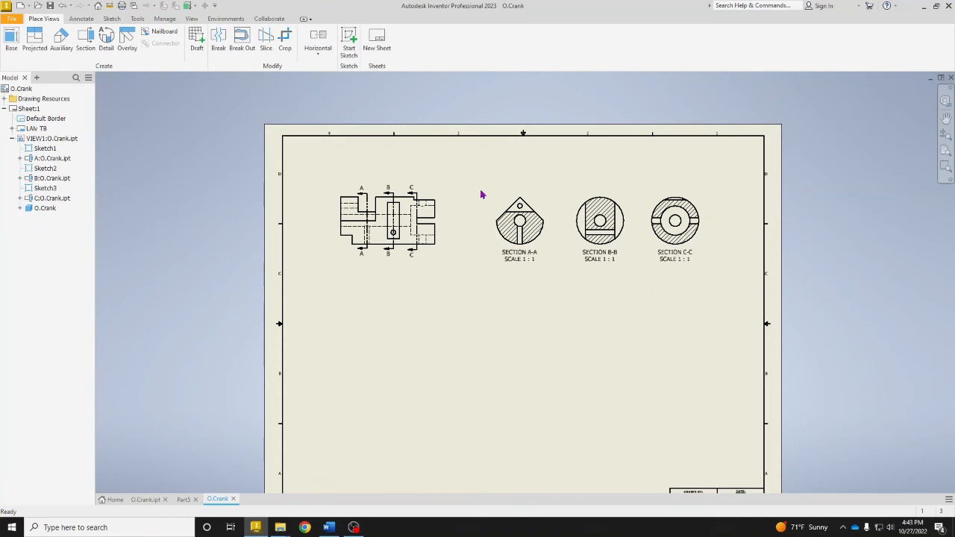
Break the alignment of section views A-A, B-B and C-C with the front view and arrange them in a row lower on the sheet
drag(476, 175, 718, 294)
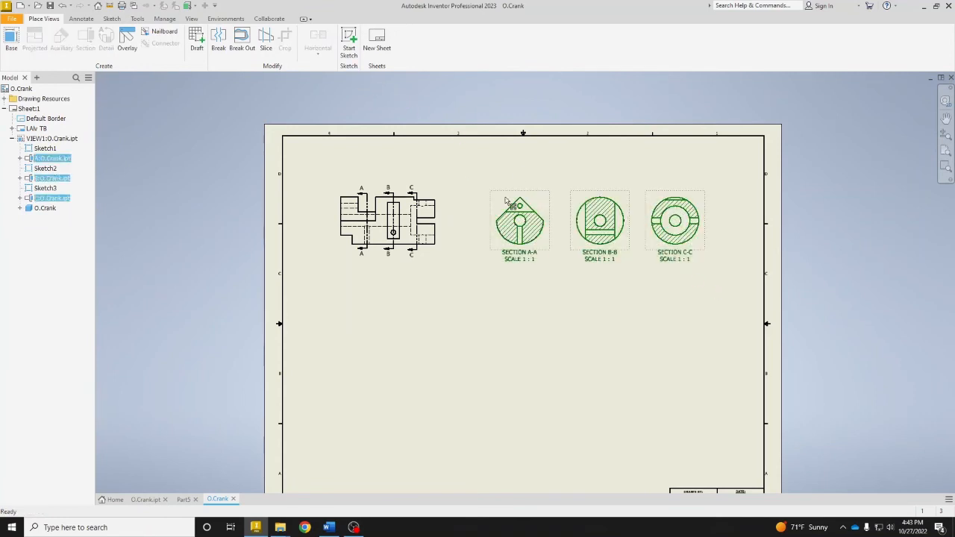
mouse_move(544, 258)
mouse_down()
mouse_move(525, 323)
mouse_move(535, 326)
mouse_move(526, 335)
mouse_move(544, 331)
mouse_move(545, 341)
mouse_up()
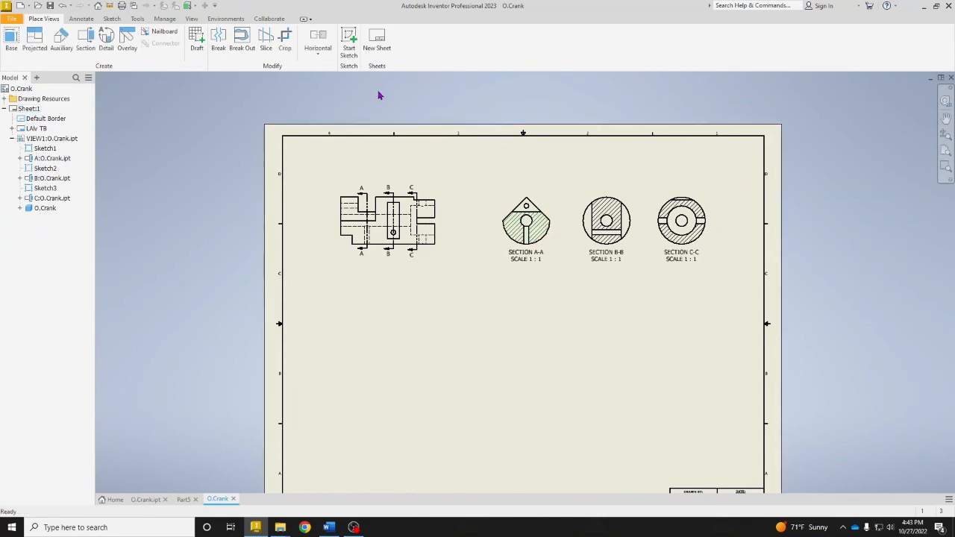
click(523, 196)
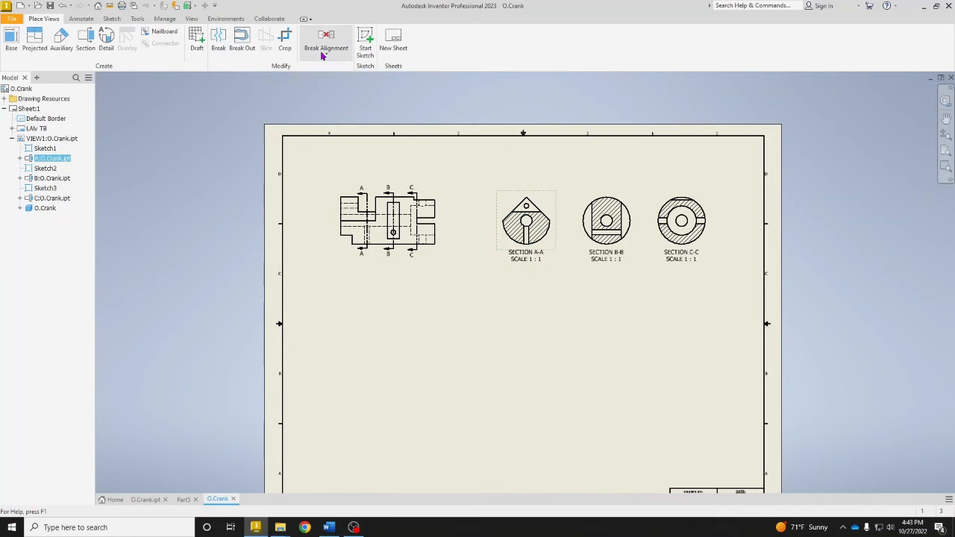
click(322, 54)
click(345, 131)
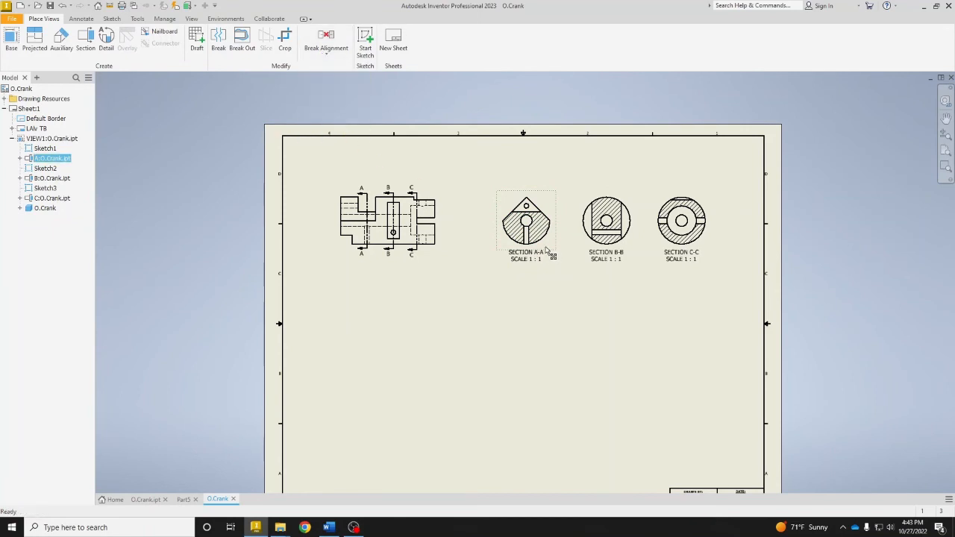
drag(546, 251, 412, 417)
click(565, 241)
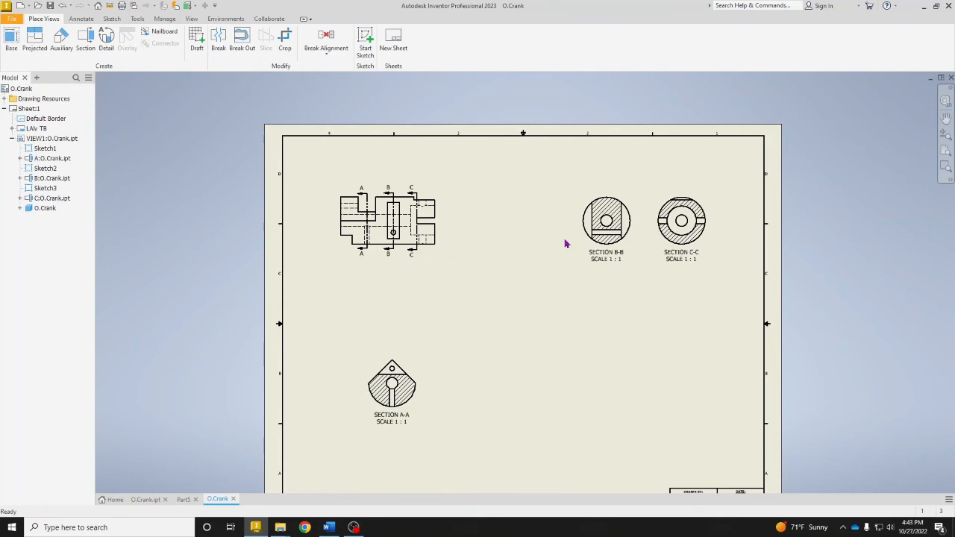
click(604, 203)
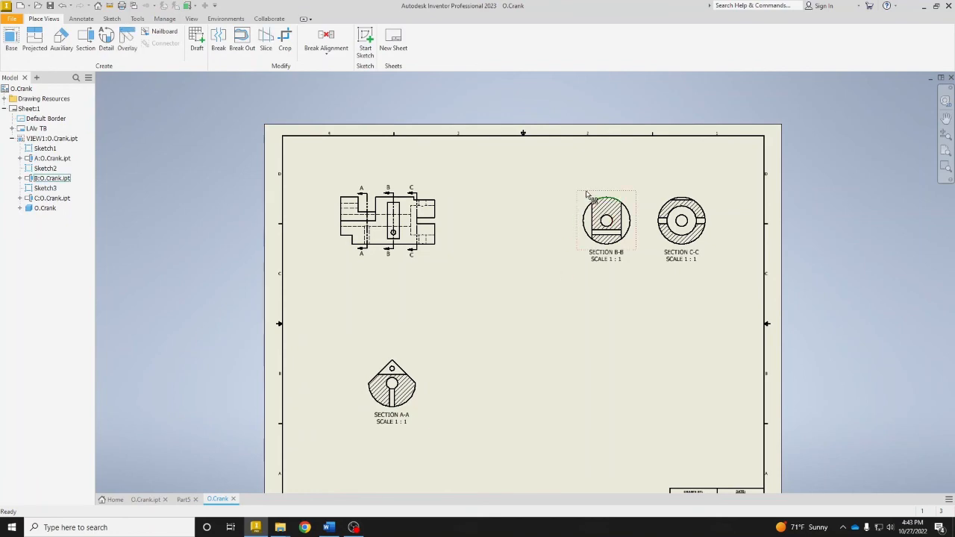
click(324, 48)
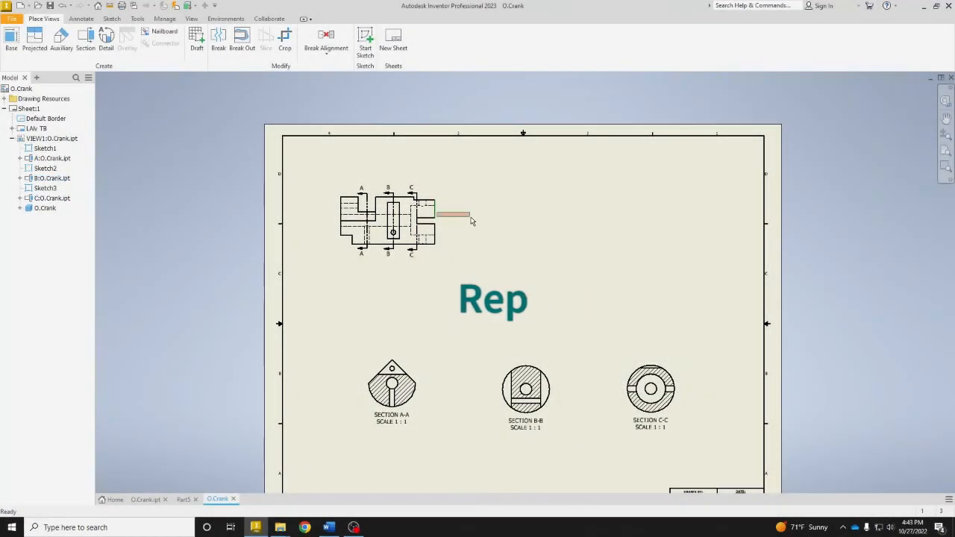
Move the front view to the right side of the sheet, above sections B-B and C-C
click(444, 221)
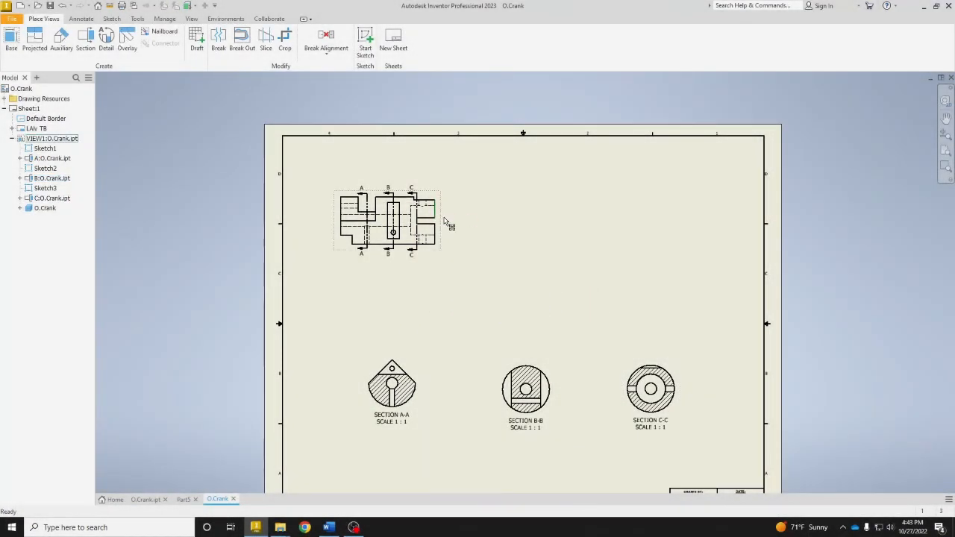
drag(444, 221, 667, 263)
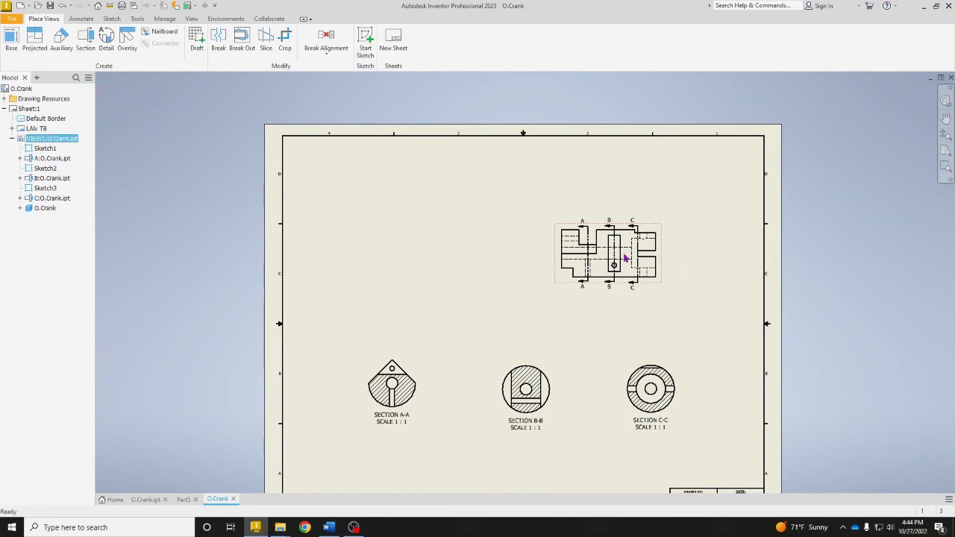
click(391, 166)
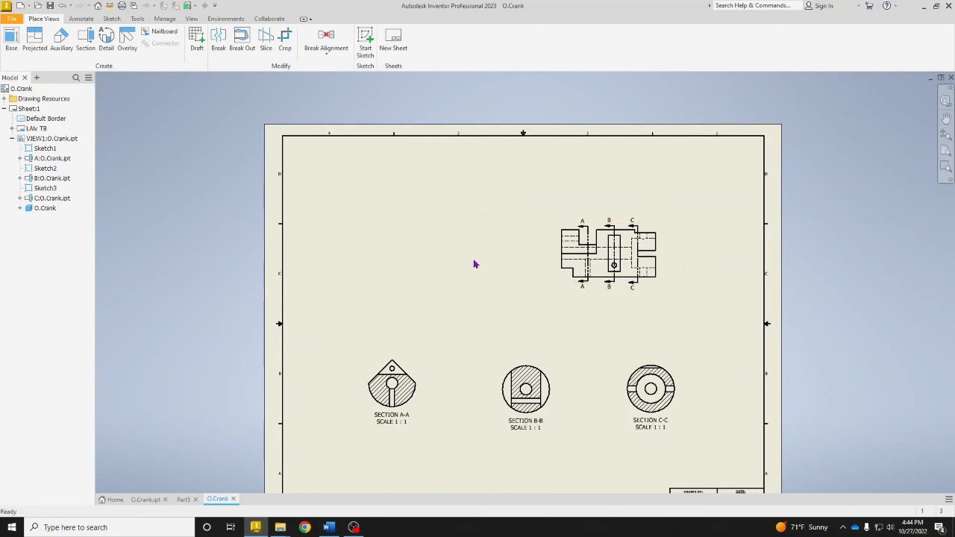
Project a left side view from the front view and place it level with it, above sections A-A and B-B
click(34, 41)
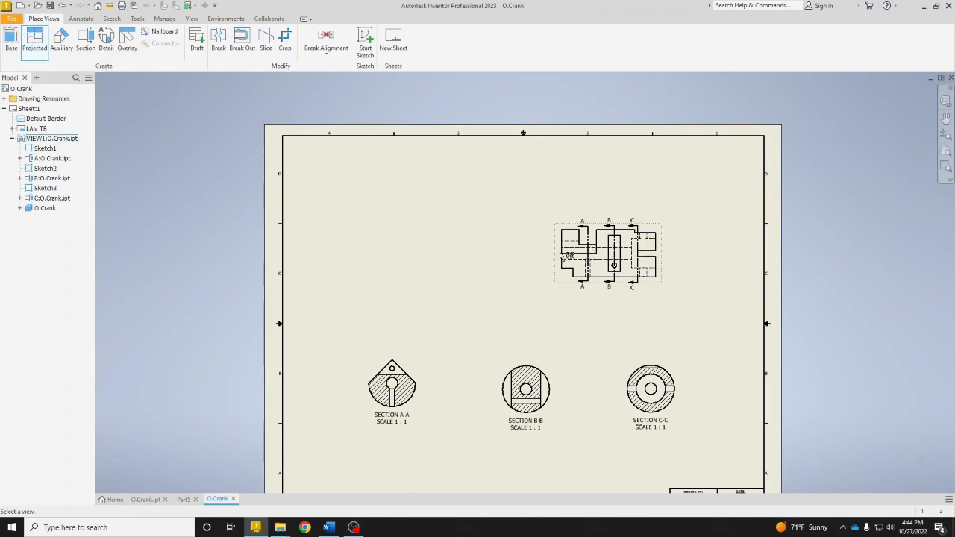
click(563, 258)
click(485, 324)
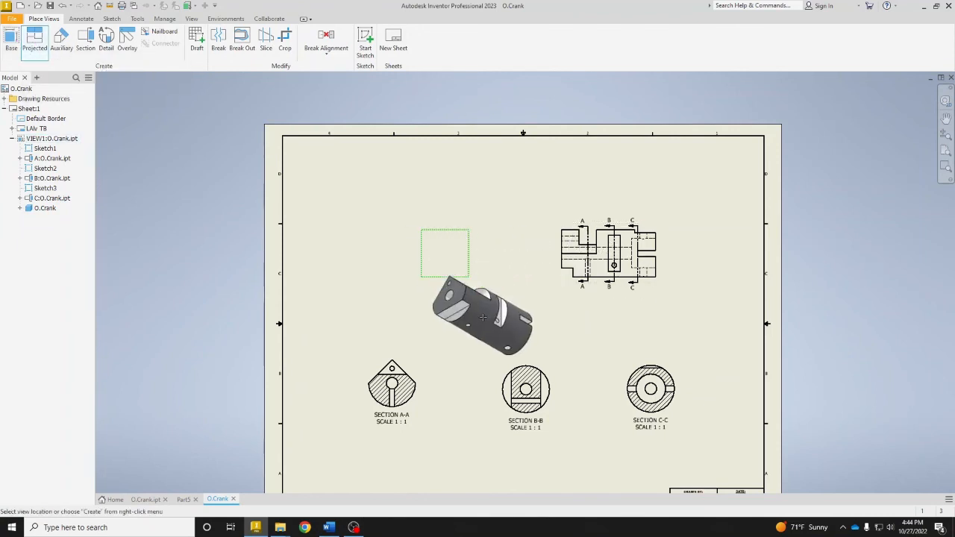
right_click(477, 332)
click(515, 332)
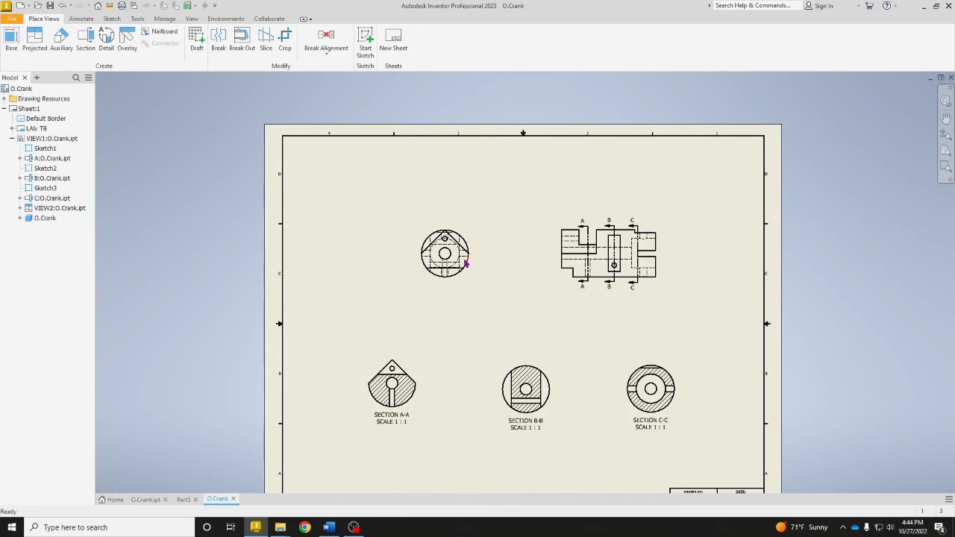
Examine the side view's hidden lines against the cut geometry in sections A-A, B-B and C-C, and review the sheet layout
scroll(465, 263, up, 3)
mouse_move(464, 335)
middle_down()
mouse_move(480, 313)
mouse_move(488, 247)
middle_up()
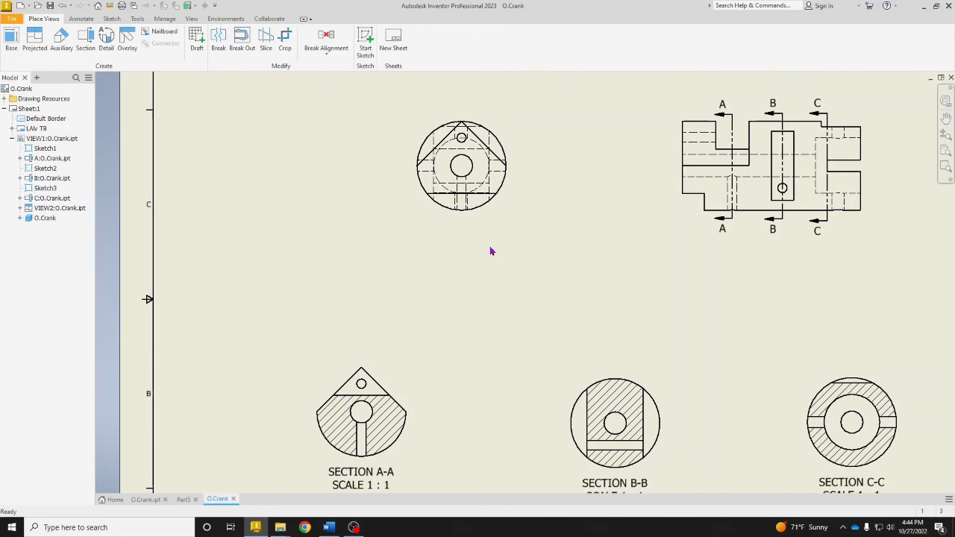
drag(362, 91, 579, 242)
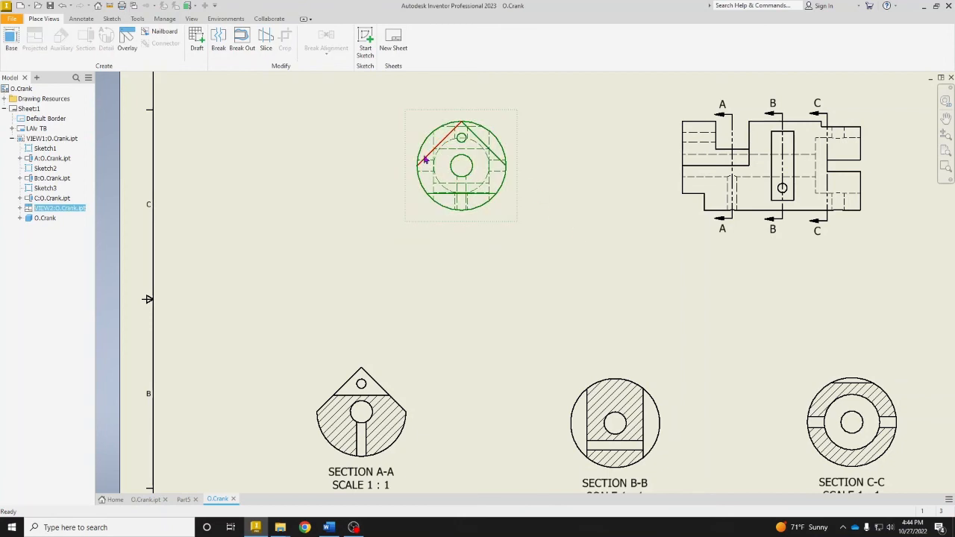
drag(277, 352, 447, 494)
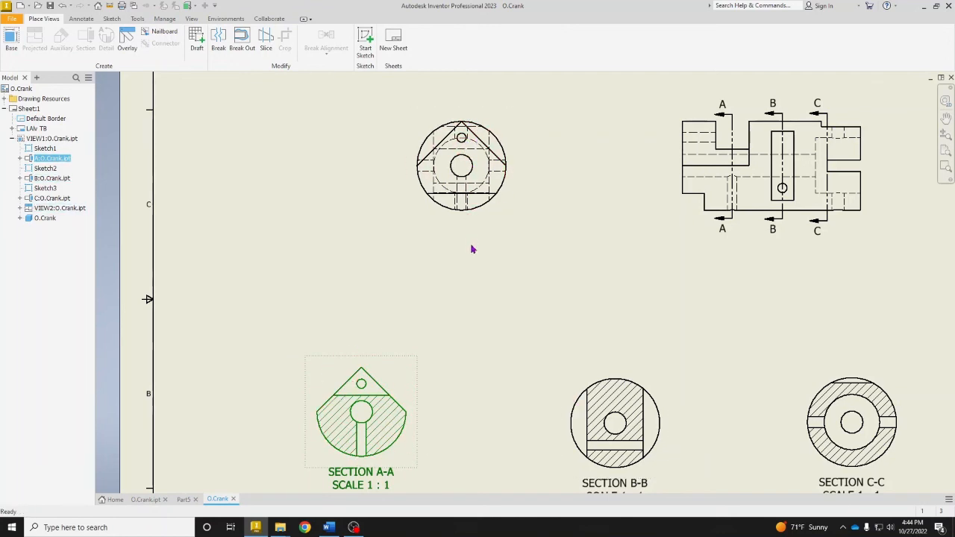
click(593, 431)
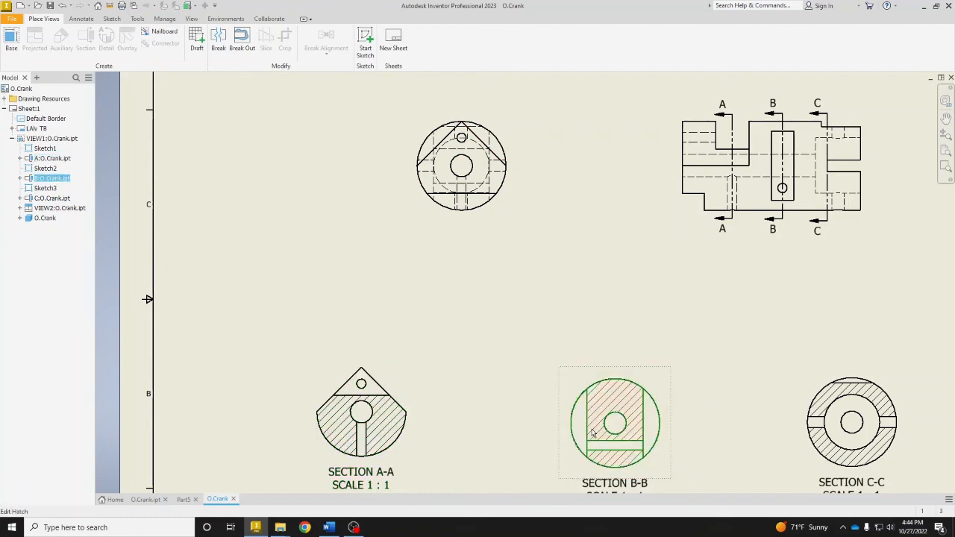
drag(481, 119, 480, 120)
click(828, 404)
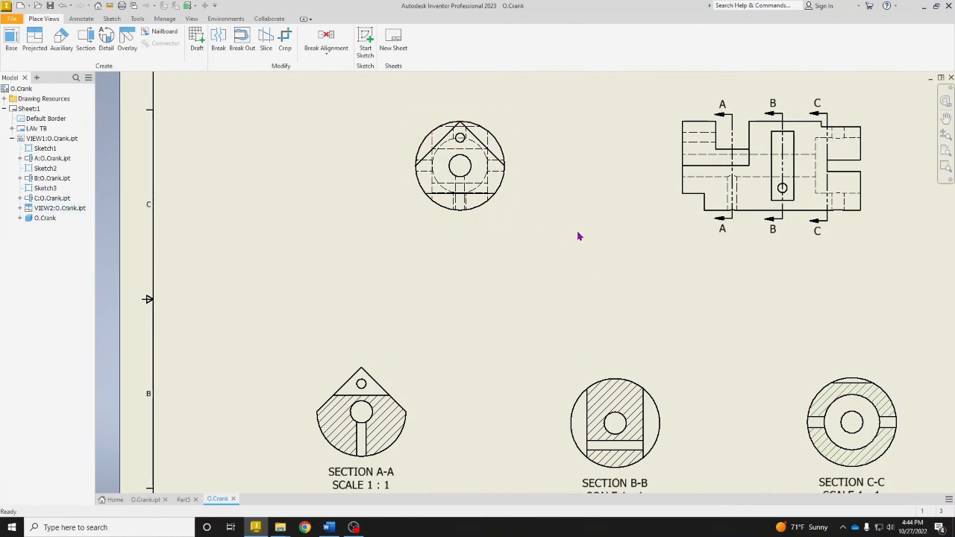
scroll(746, 309, down, 4)
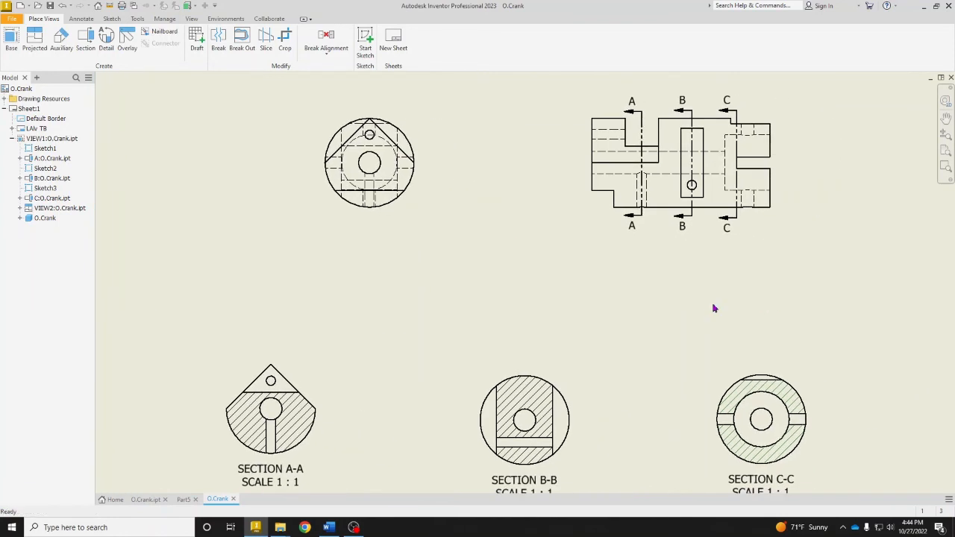
scroll(713, 308, down, 2)
scroll(712, 312, up, 3)
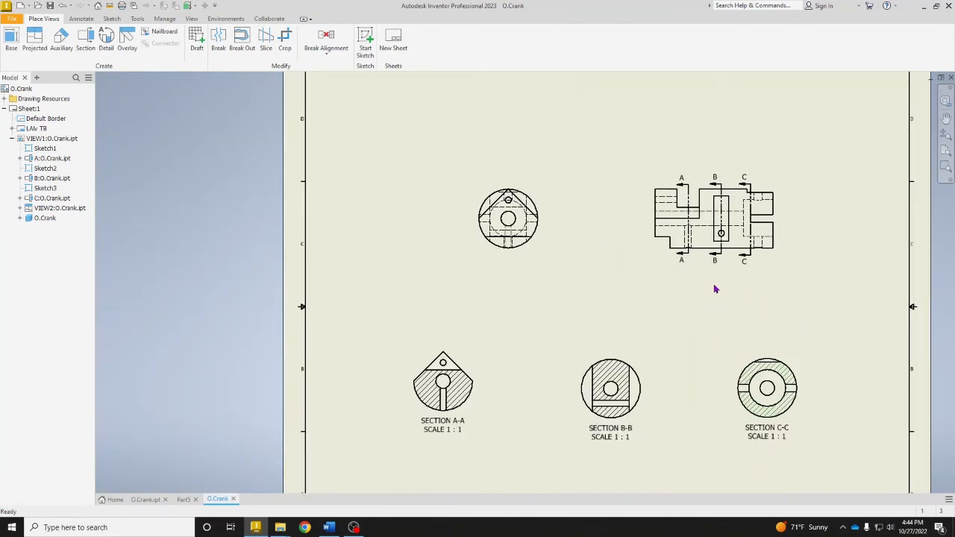
middle_drag(716, 285, 587, 263)
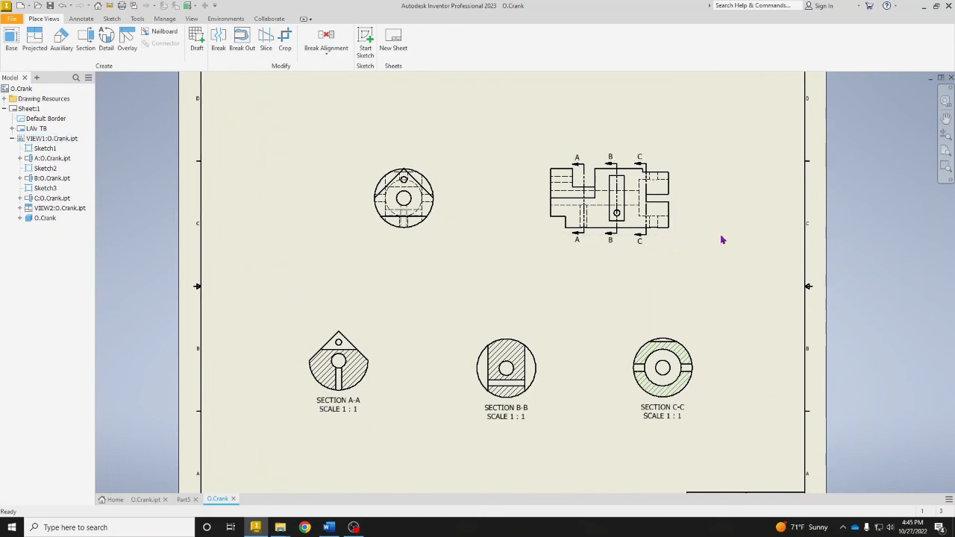
Set the scale of the front view and its dependent views to 2:1
double_click(671, 237)
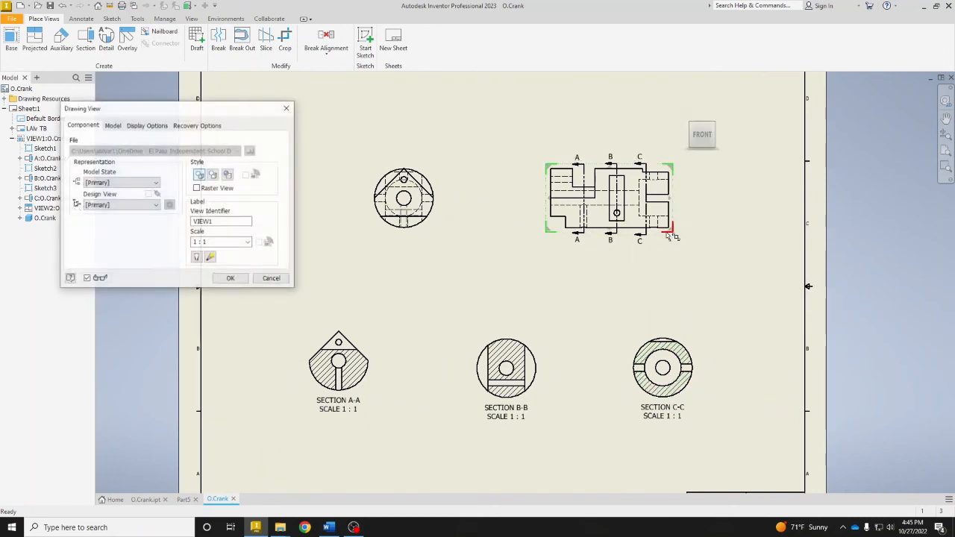
click(248, 243)
click(240, 273)
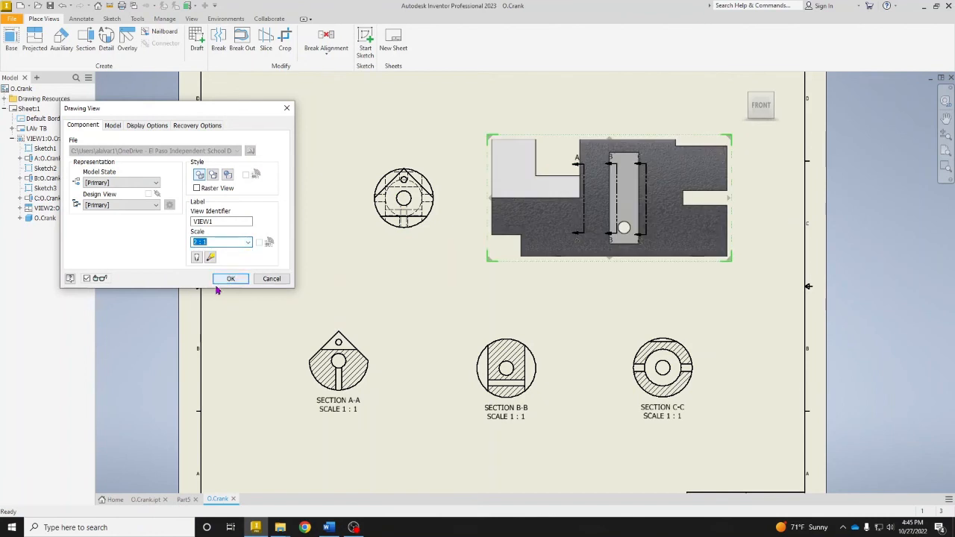
click(222, 279)
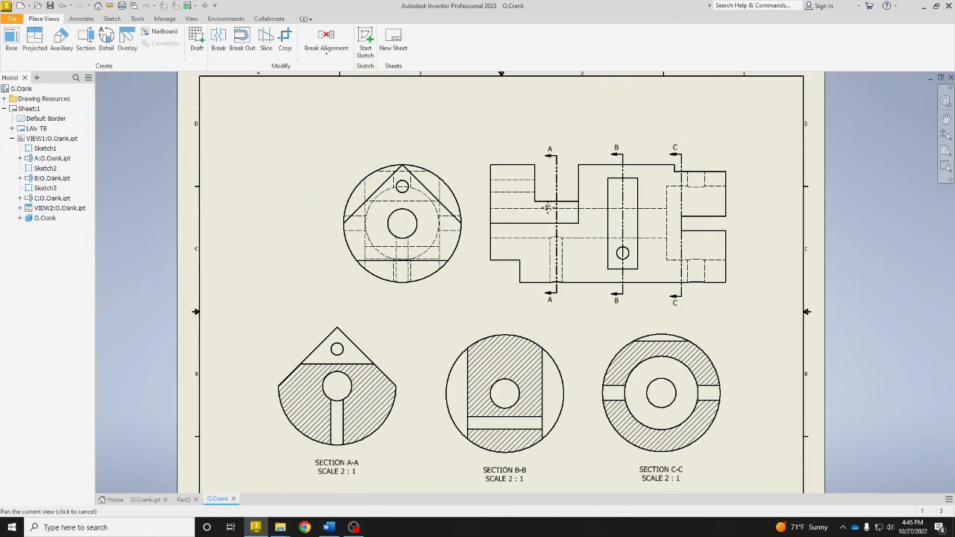
Space out the enlarged views by shifting the front view up, the side view left and section C-C right
drag(531, 181, 530, 153)
drag(334, 201, 291, 202)
drag(703, 356, 726, 356)
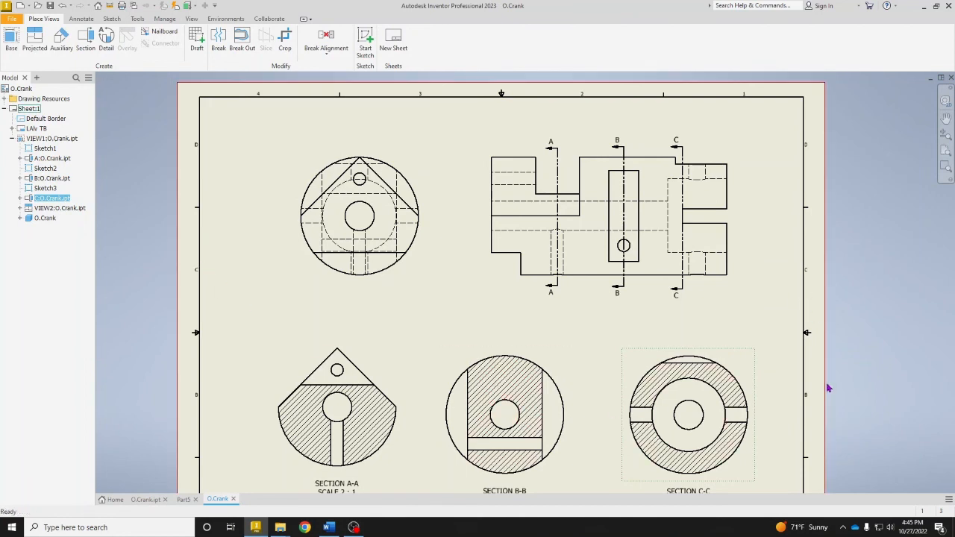
middle_drag(759, 482, 735, 429)
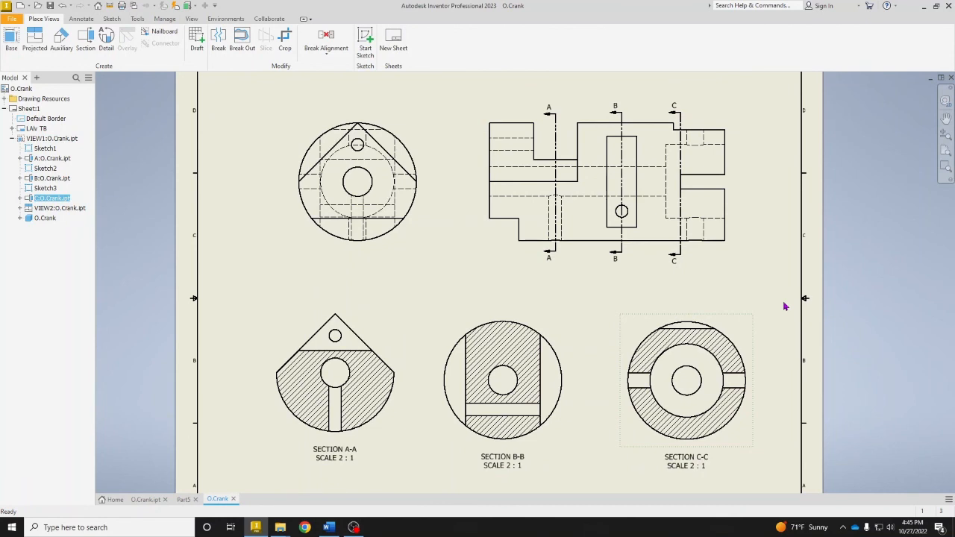
scroll(785, 306, down, 3)
middle_drag(771, 302, 693, 279)
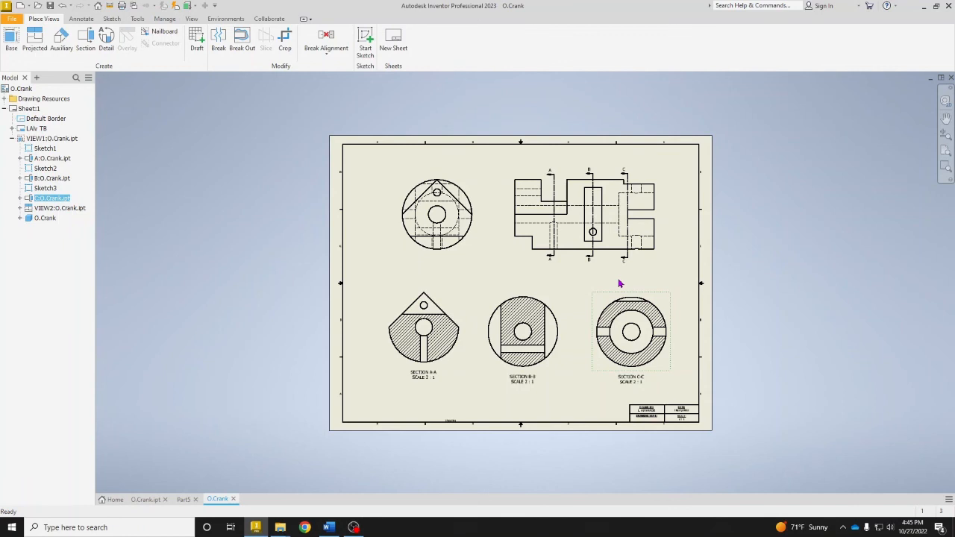
click(256, 238)
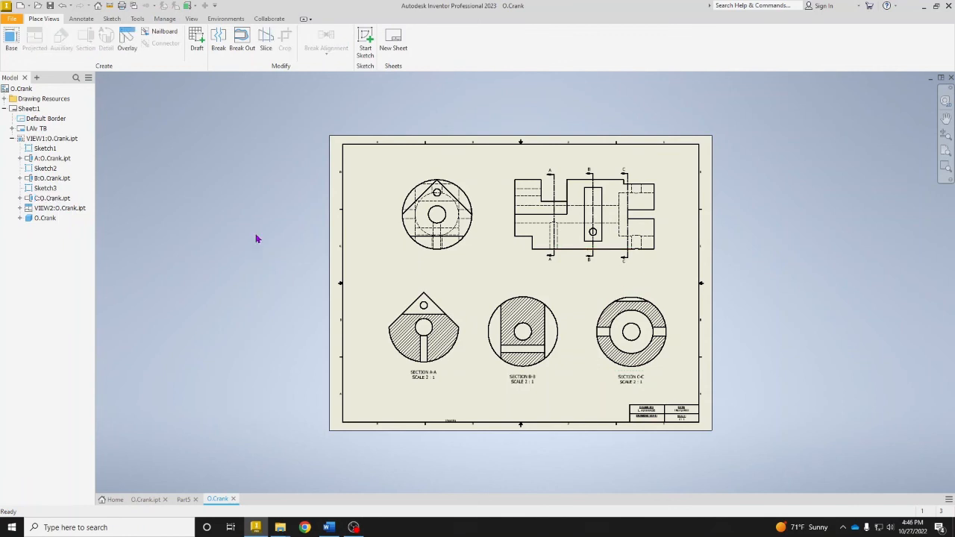